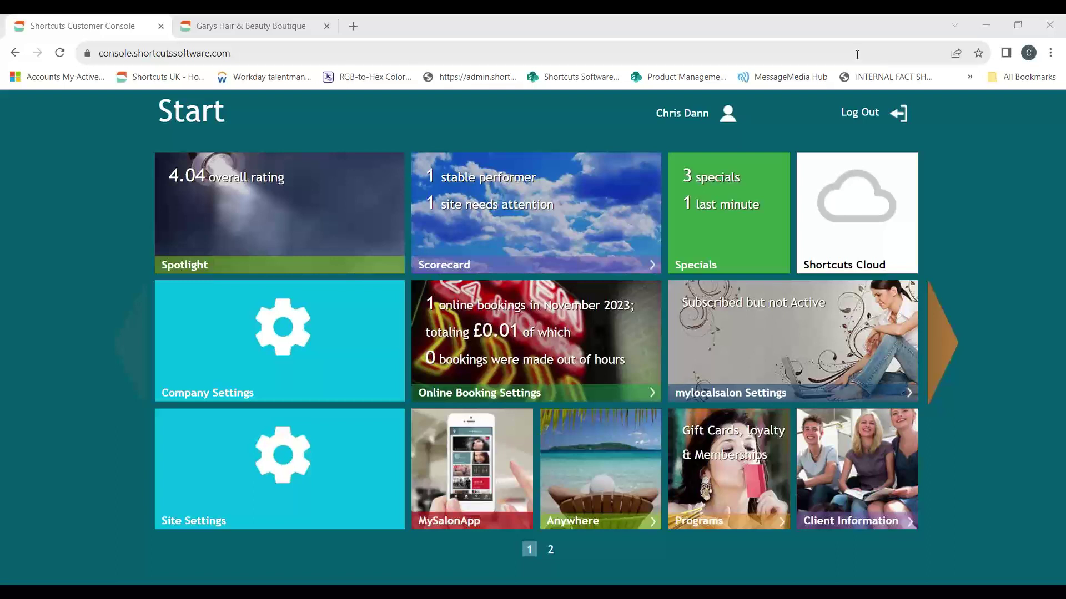
Compare the web addresses of the customer console and the salon's point-of-sale site.
drag(238, 52, 98, 54)
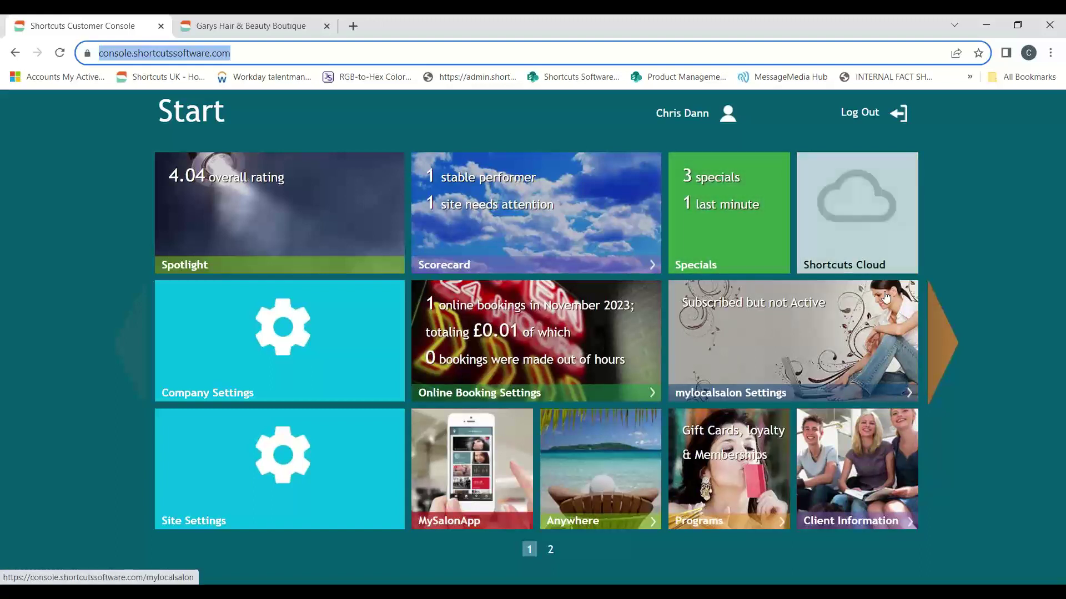
click(228, 27)
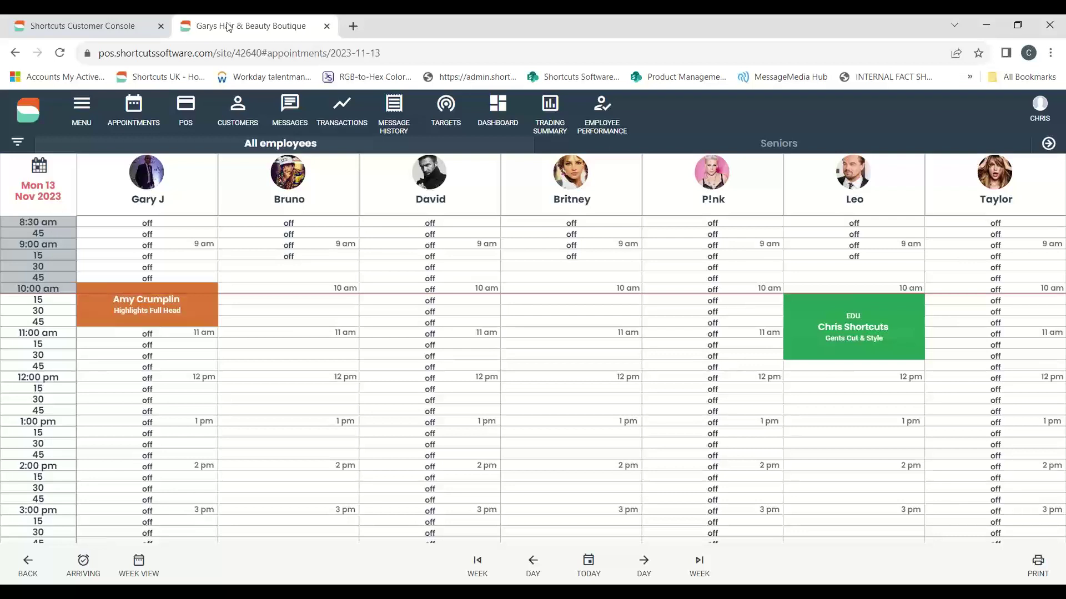
drag(99, 53, 216, 49)
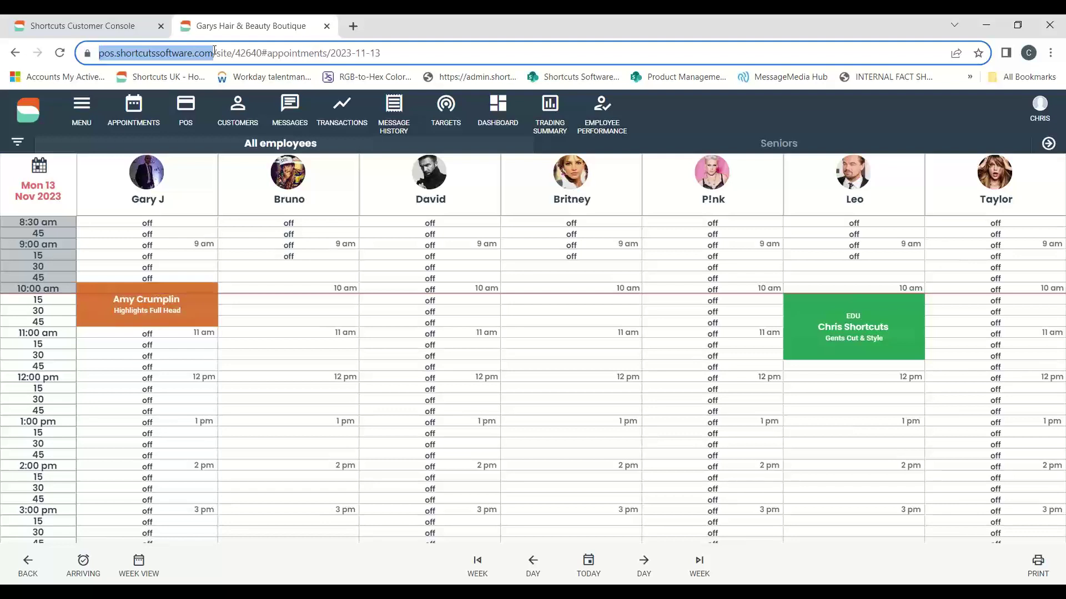
drag(214, 50, 213, 55)
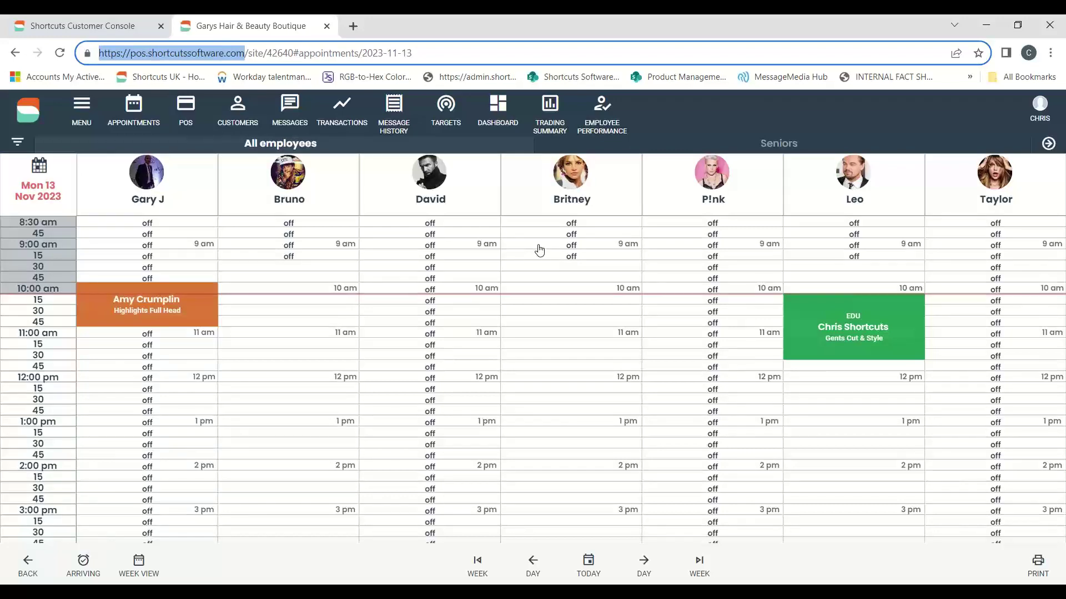
click(153, 26)
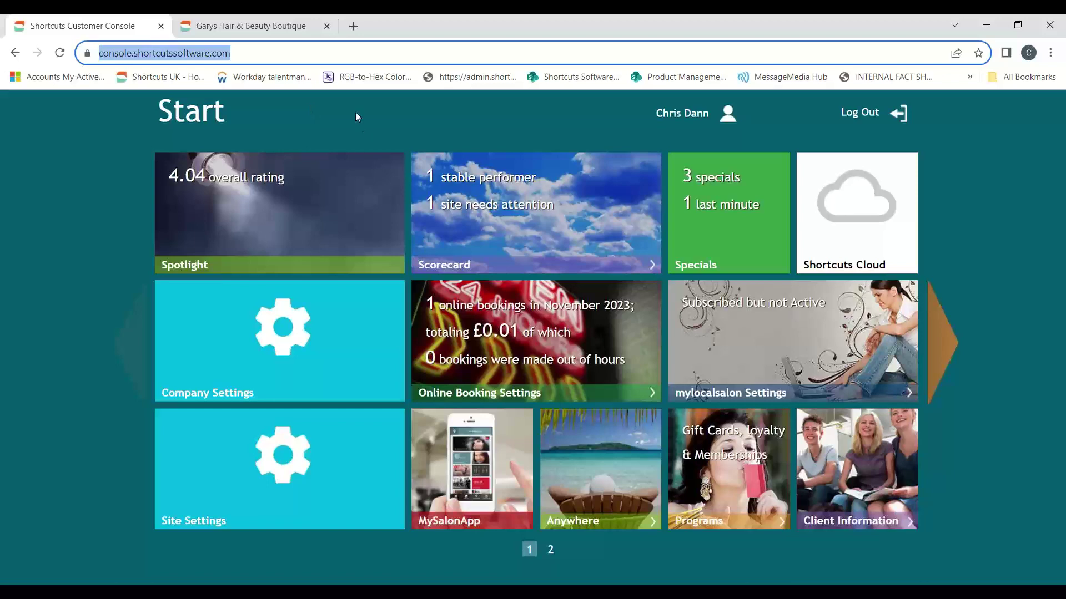
Return to the salon site, go through the first employee records and open the fourth employee's Roles & Login settings.
click(282, 28)
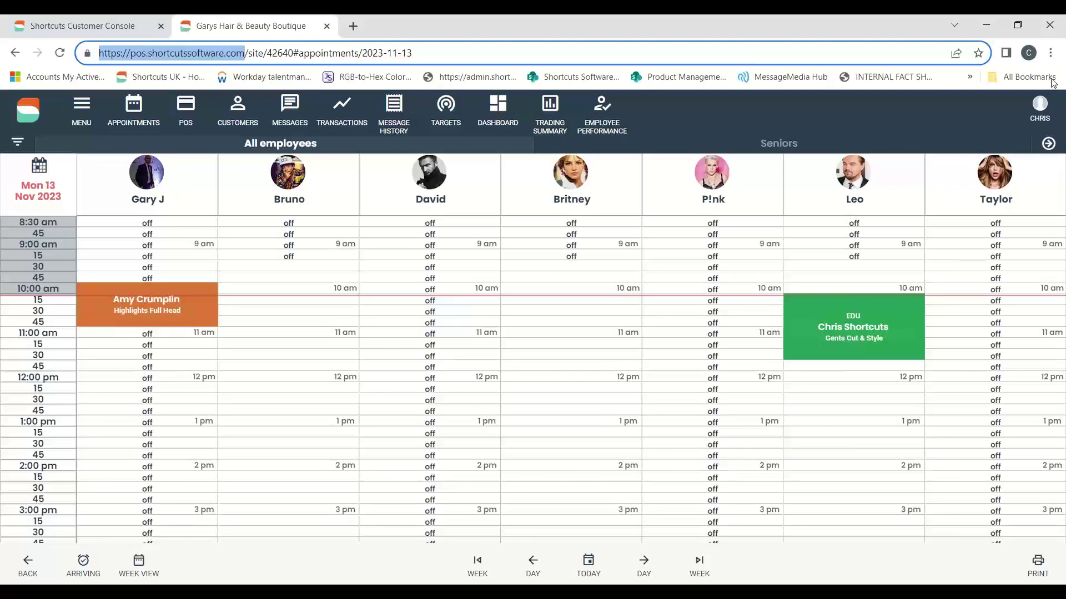
click(1057, 86)
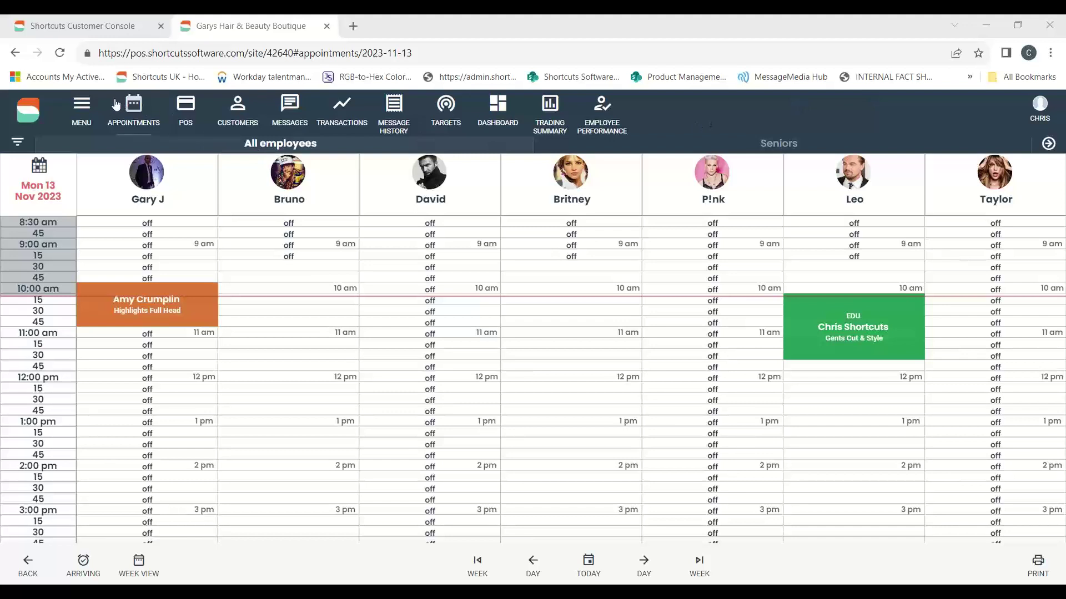
click(88, 105)
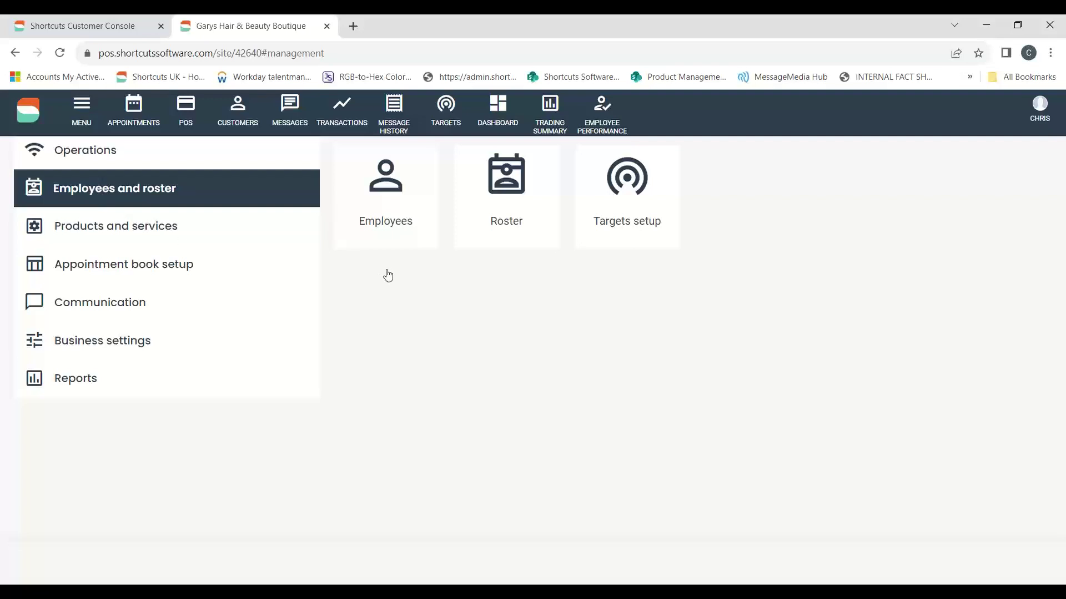
click(394, 203)
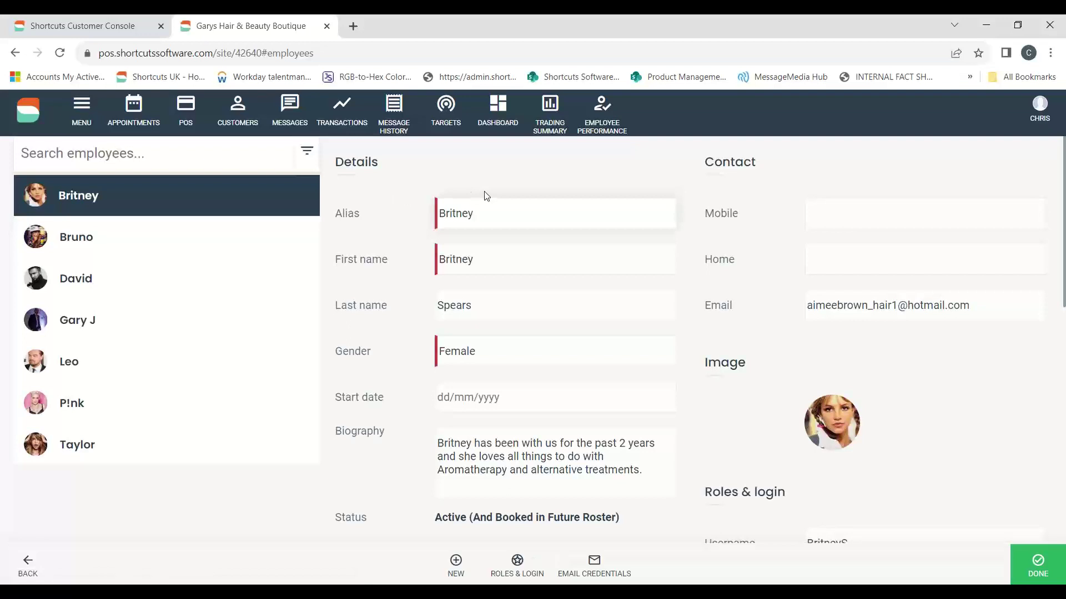
click(116, 246)
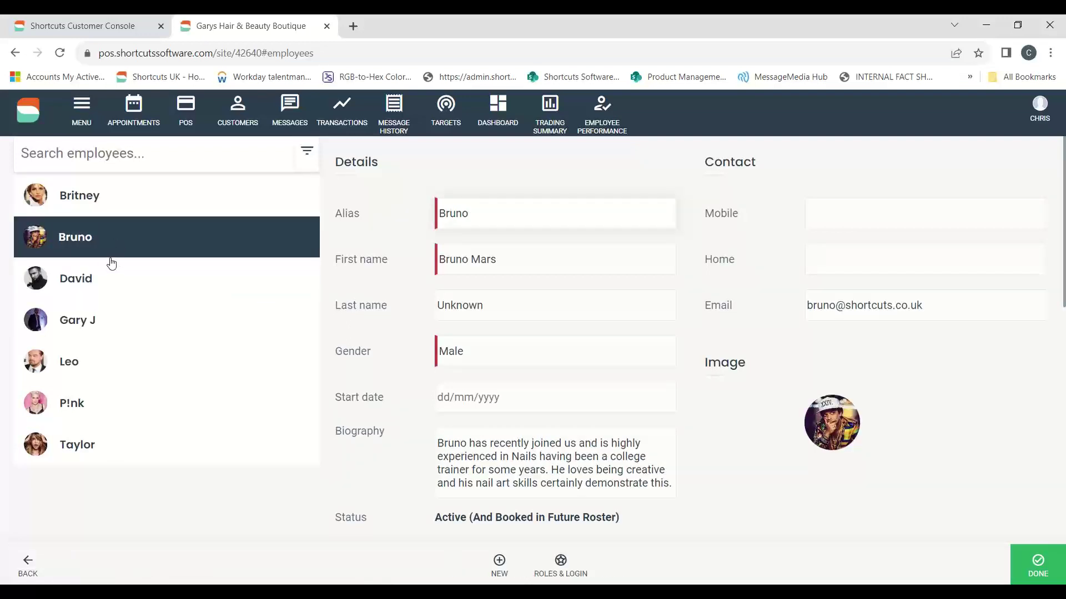
click(92, 278)
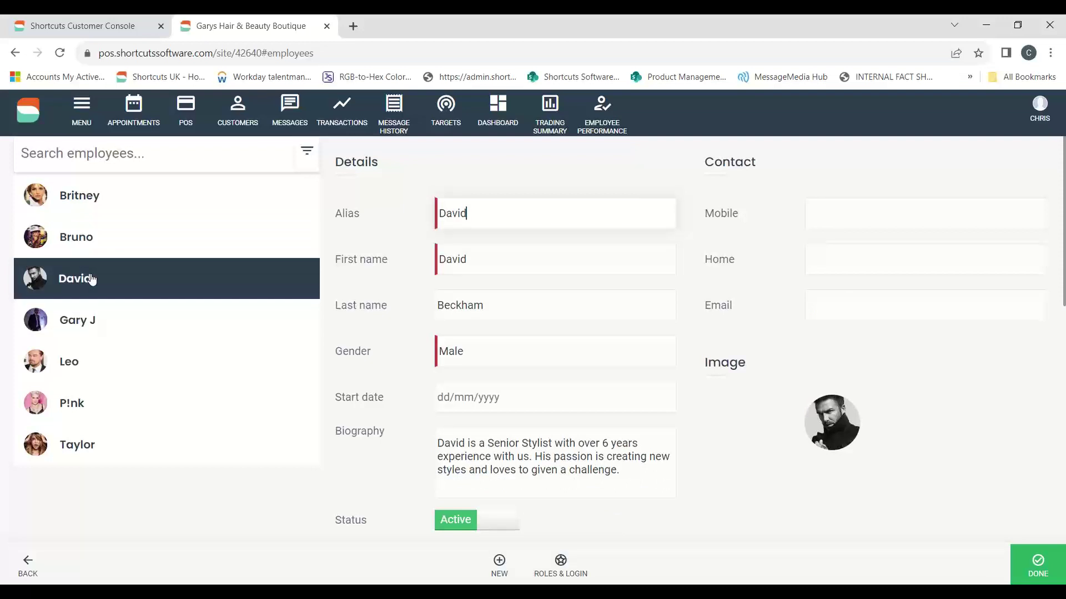
click(88, 312)
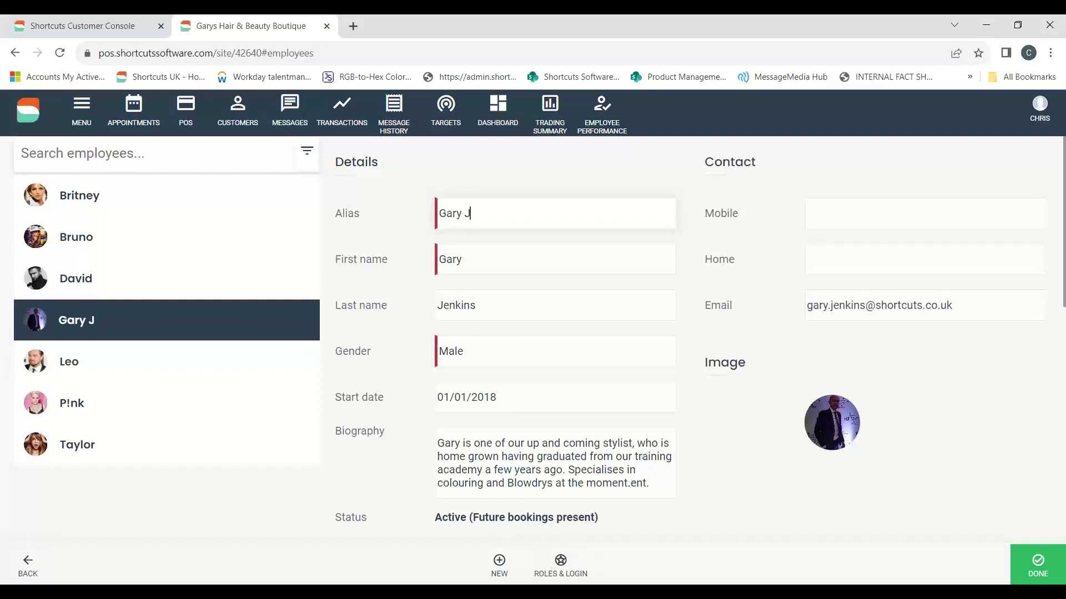
click(562, 562)
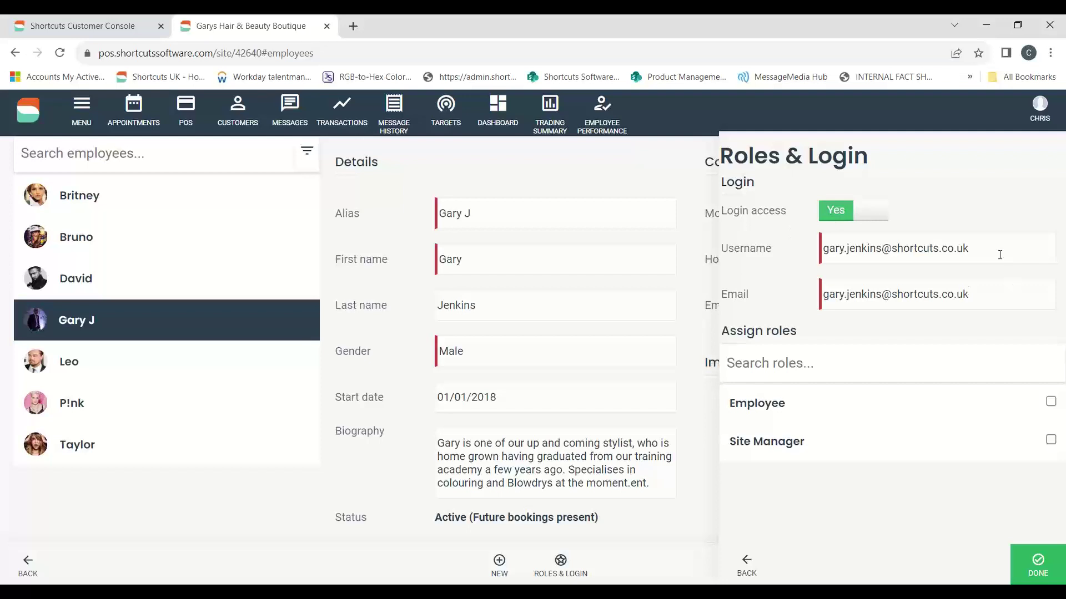
Examine the employee's login username and email, comparing the two fields.
drag(999, 252, 811, 259)
click(997, 297)
drag(996, 297, 810, 297)
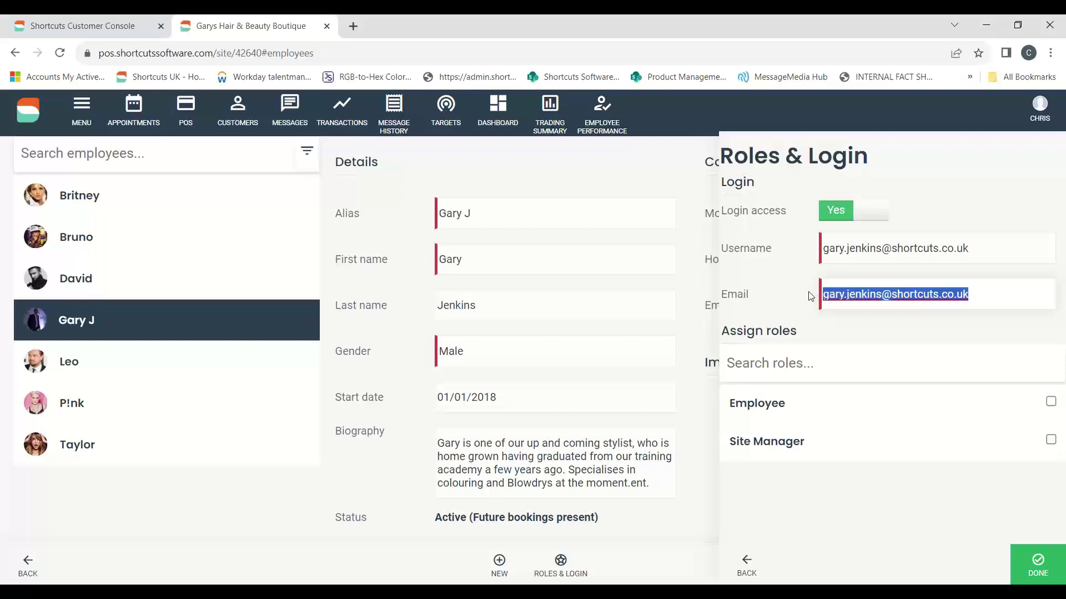
drag(986, 245, 815, 250)
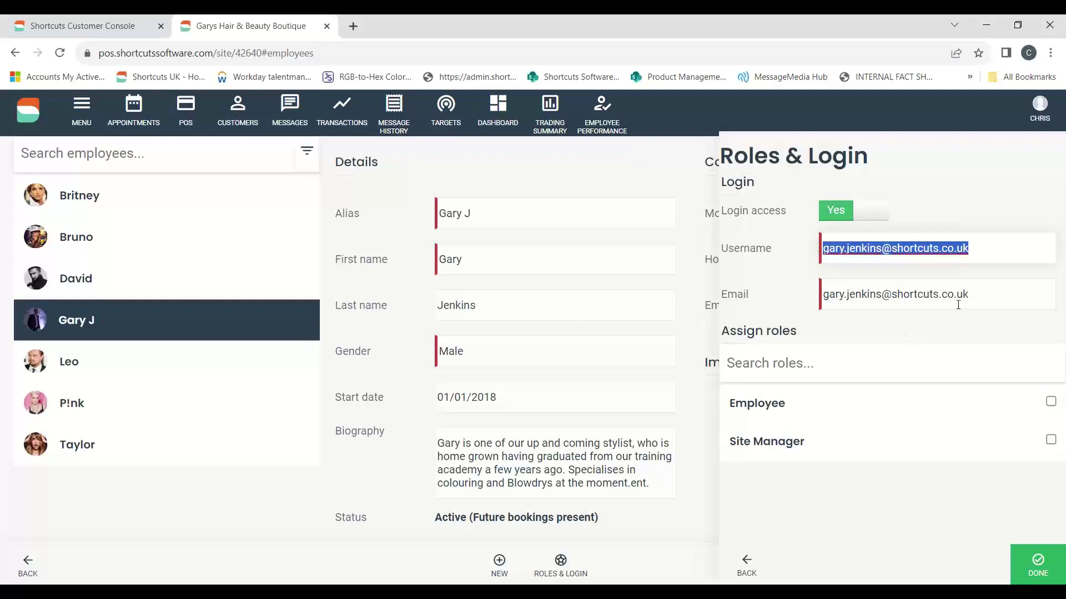
click(986, 293)
drag(986, 293, 799, 298)
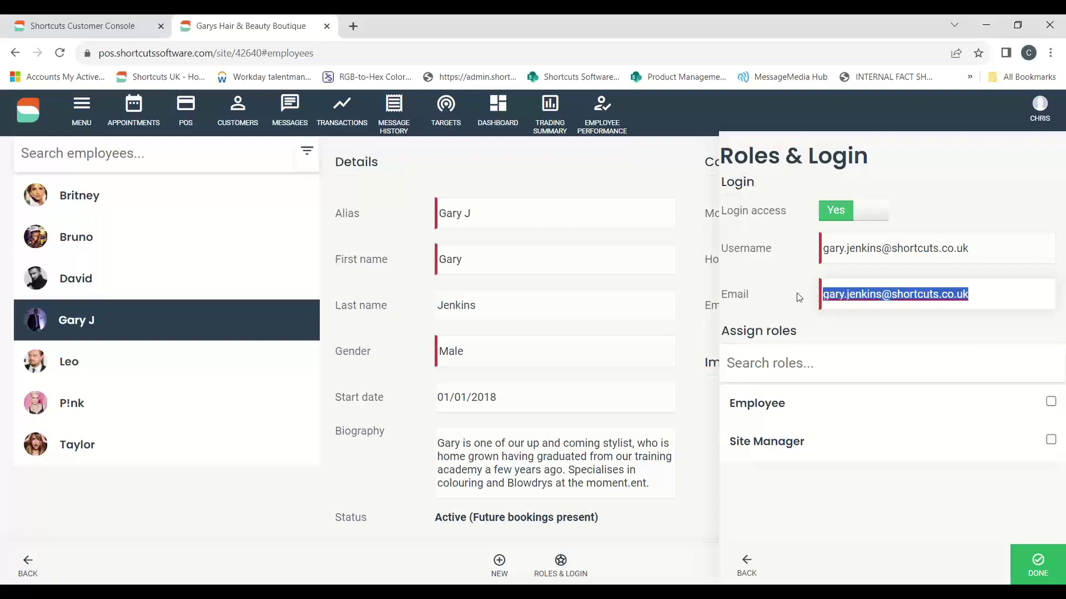
drag(971, 249, 826, 233)
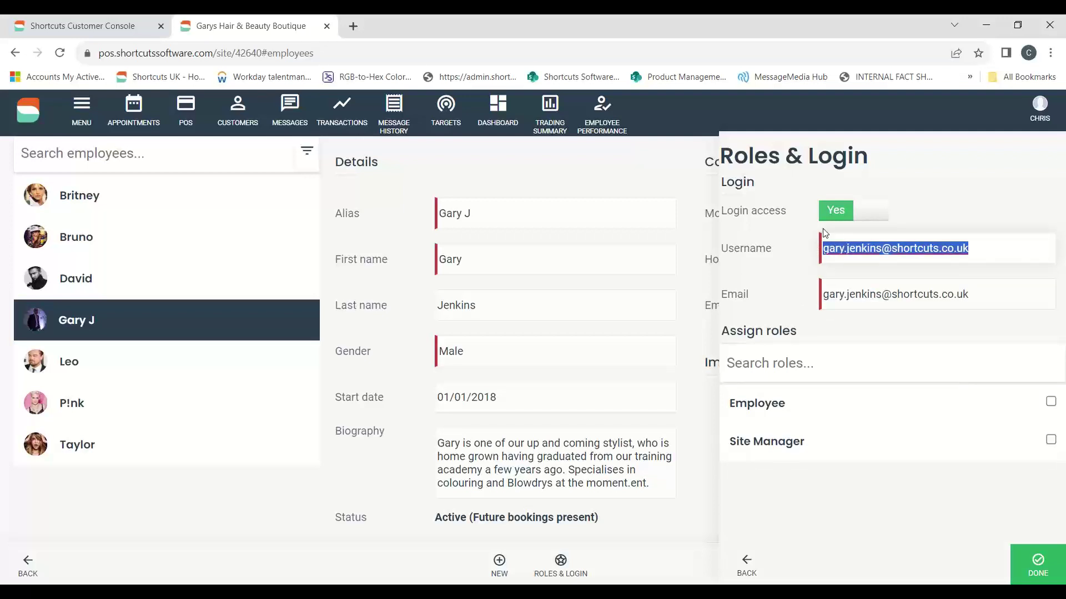
click(848, 249)
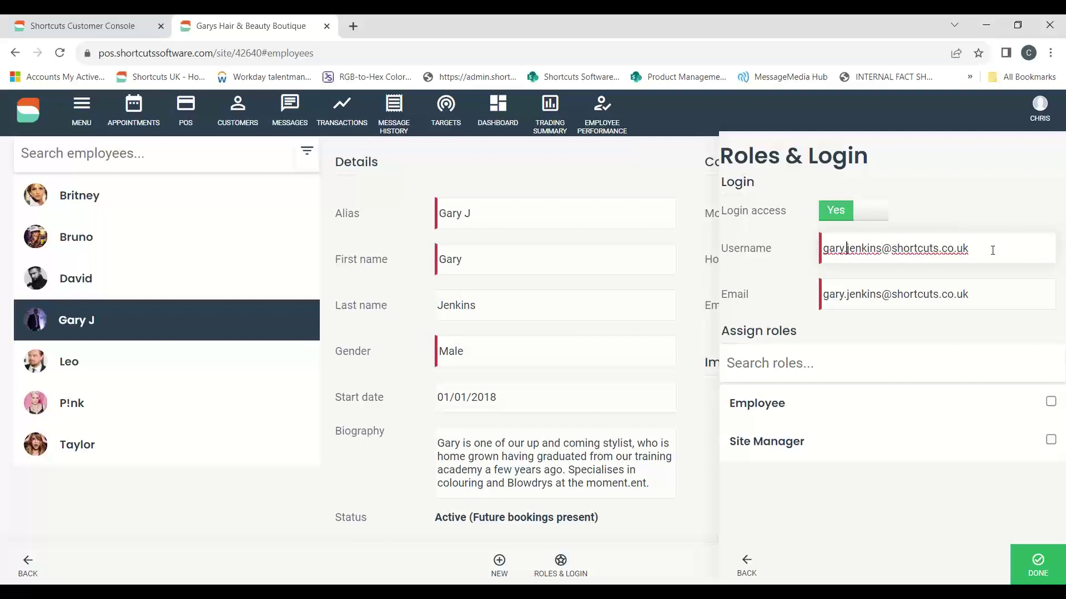
drag(994, 251, 882, 257)
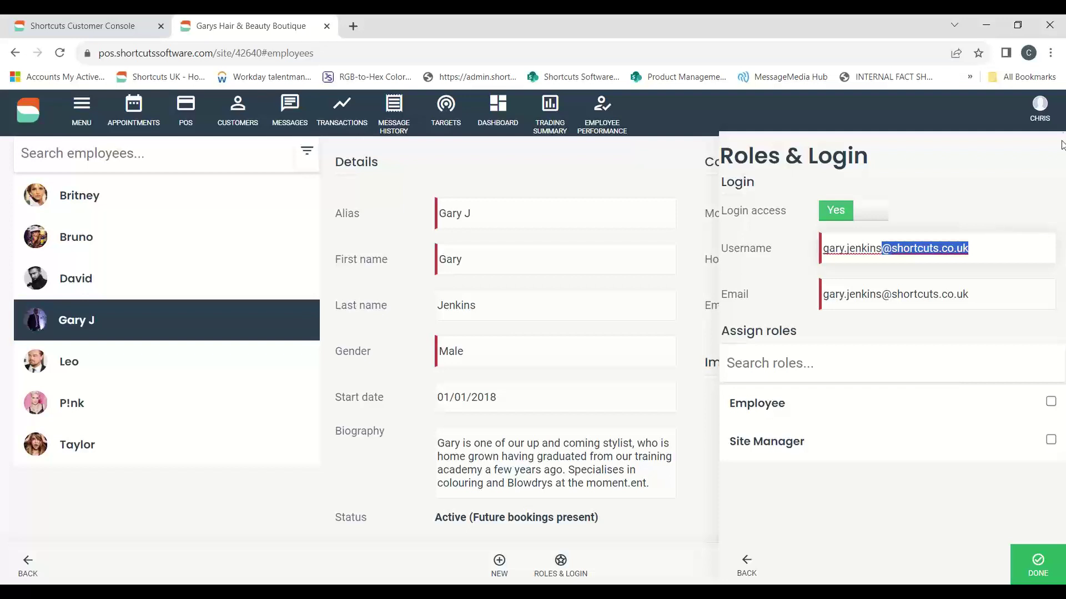
click(1057, 83)
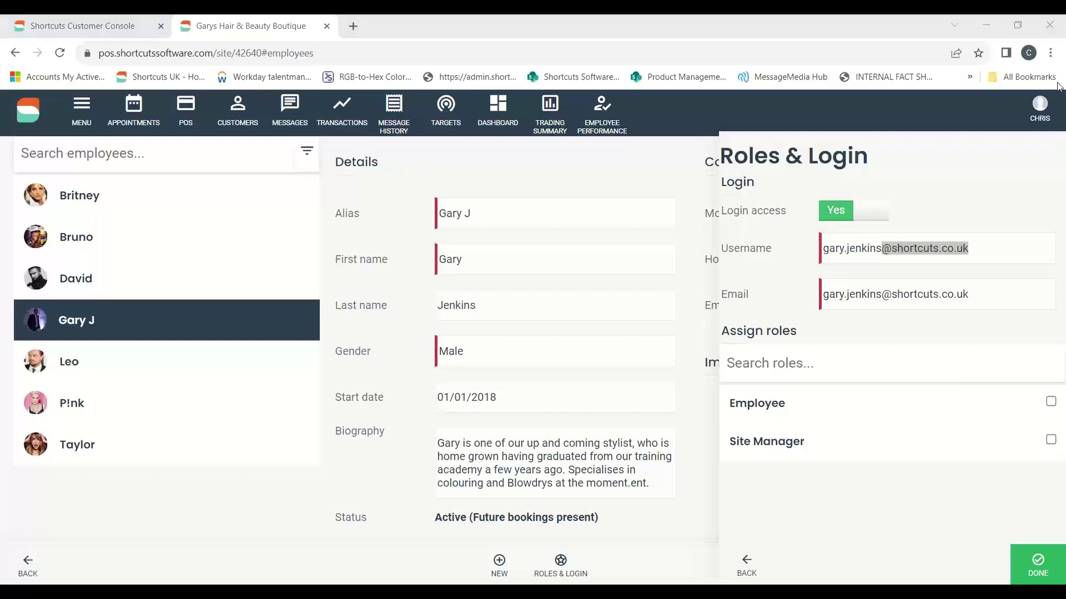
click(999, 295)
drag(999, 295, 780, 288)
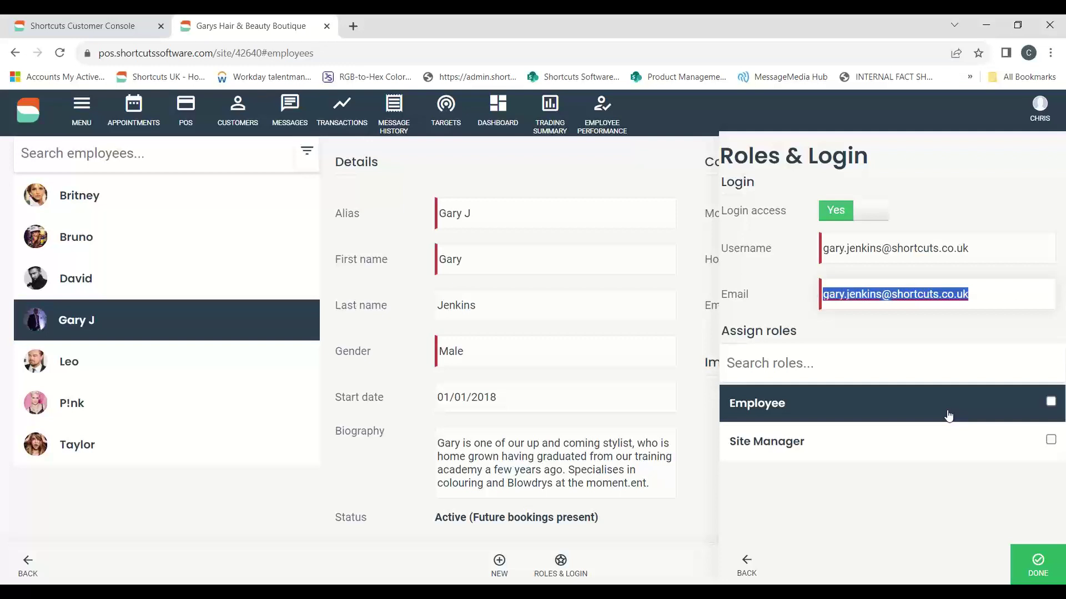
Try the Employee role for this login, then select the Site Manager role in its place.
click(1051, 402)
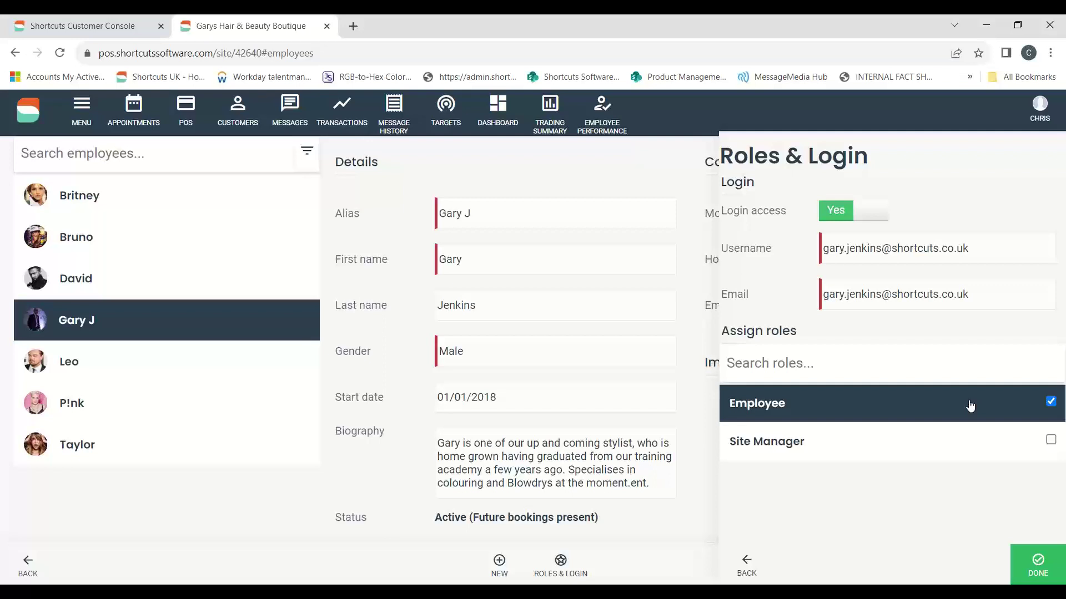
click(1051, 402)
click(1051, 441)
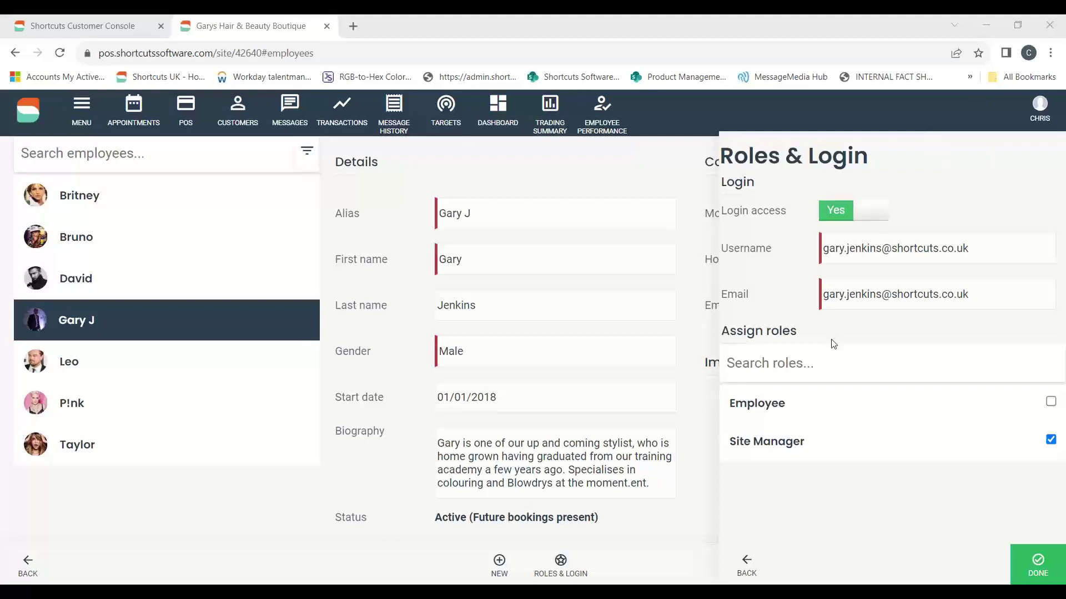
Open the Roles setup under Business settings and review the Employee role's appointment book permissions.
click(86, 117)
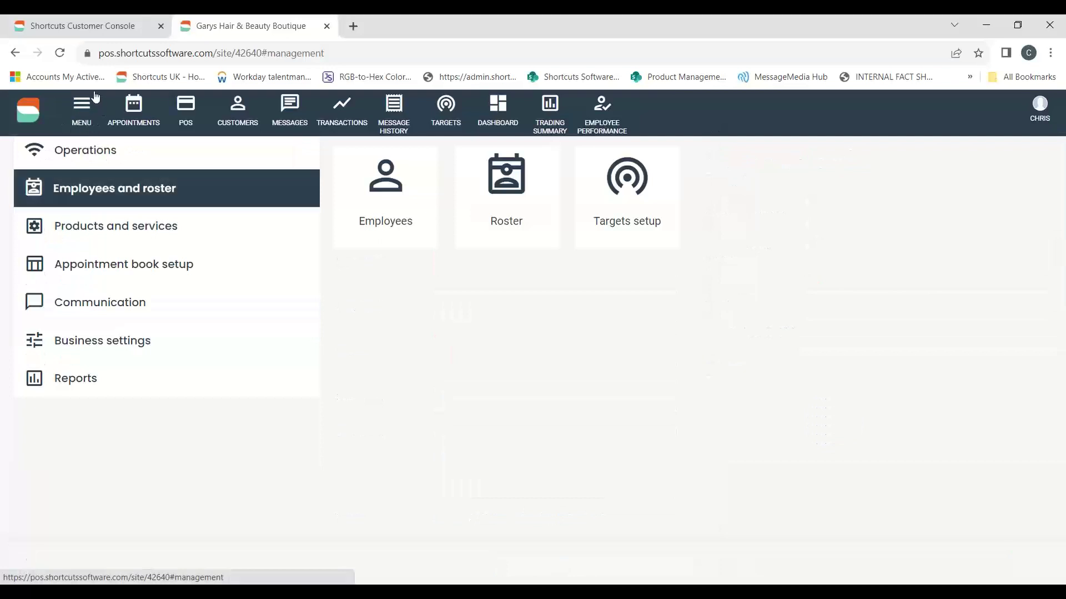
click(73, 352)
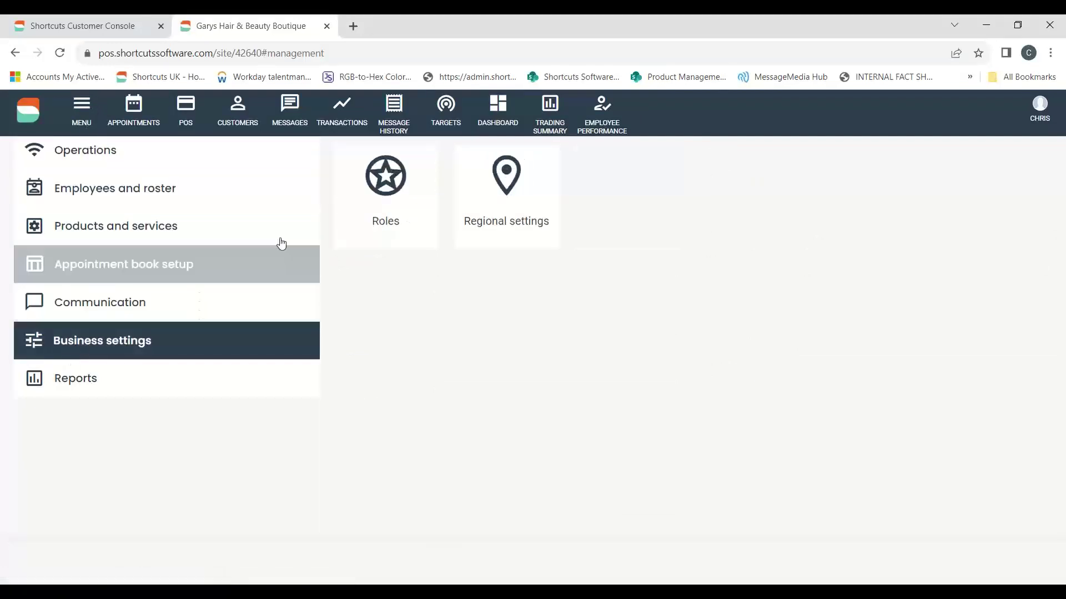
click(385, 187)
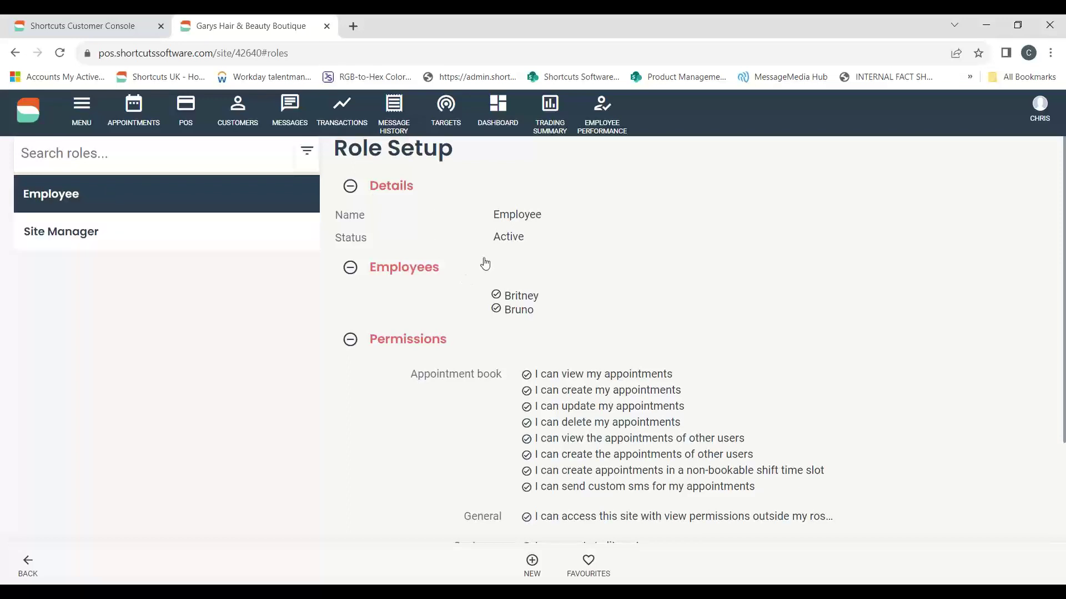
scroll(590, 322, down, 1)
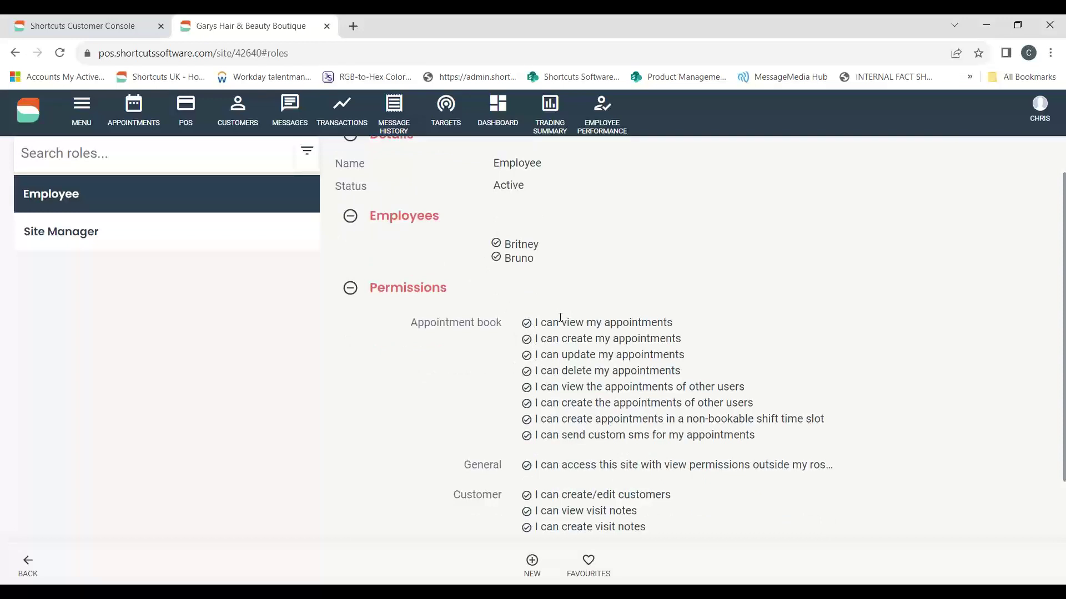
drag(560, 321, 682, 329)
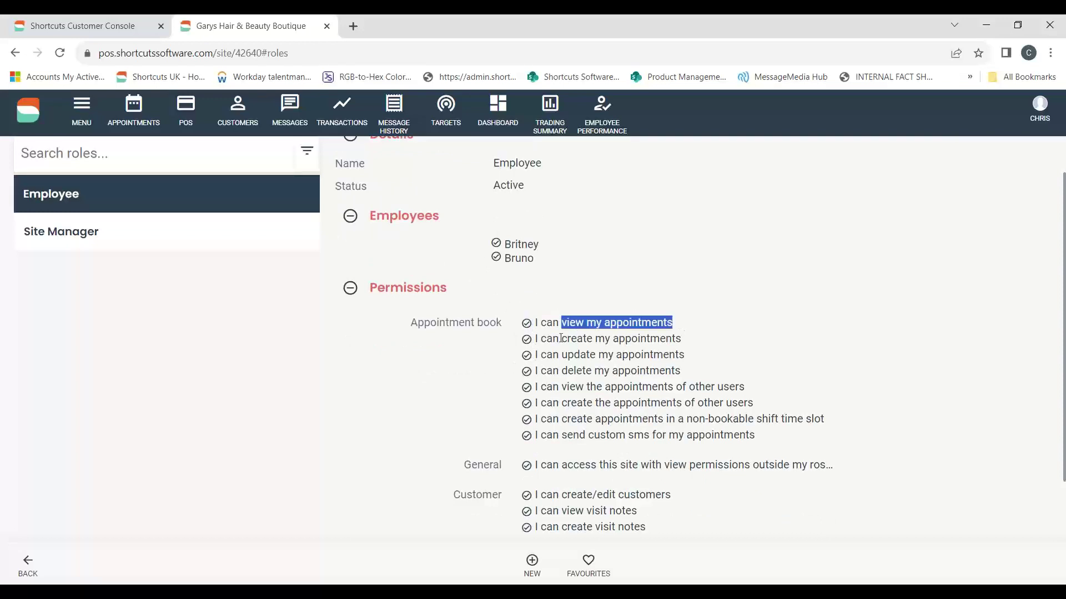
drag(545, 338, 687, 342)
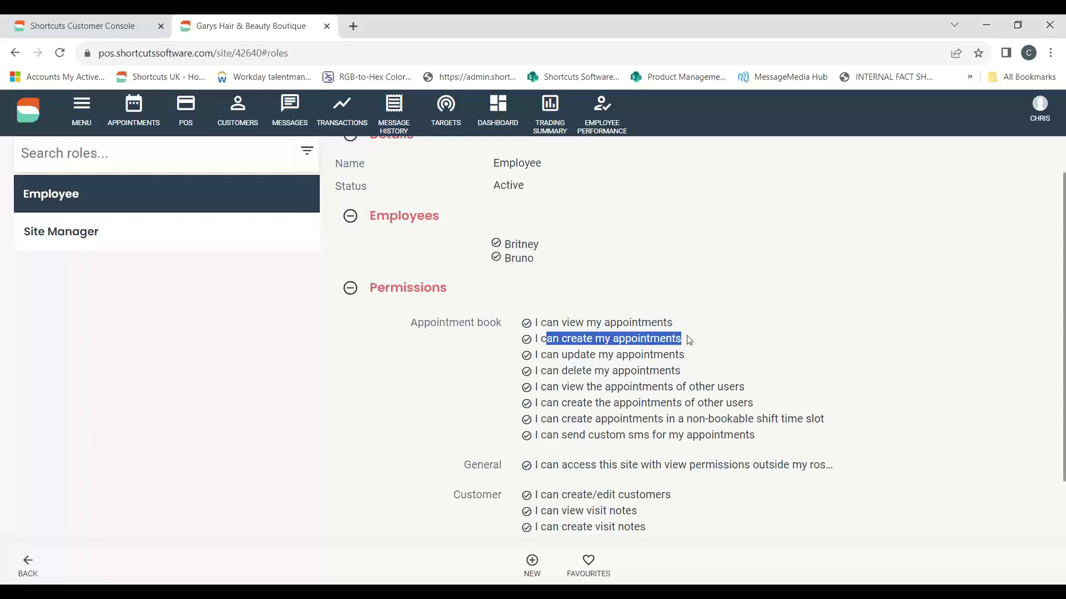
Review the Site Manager role's permissions, from the appointment book through the configuration section.
click(28, 232)
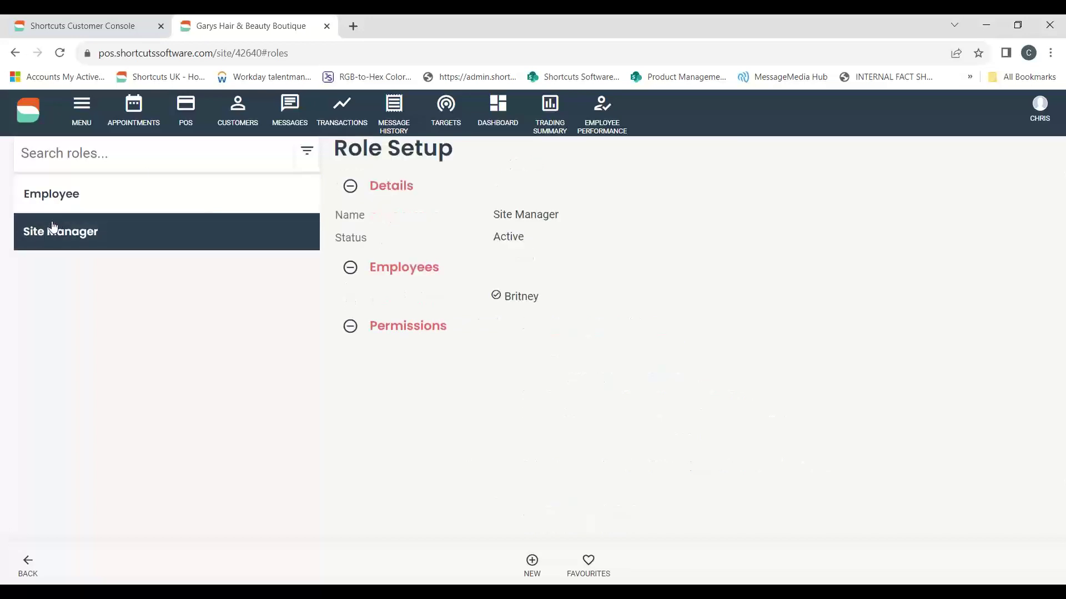
scroll(572, 383, down, 6)
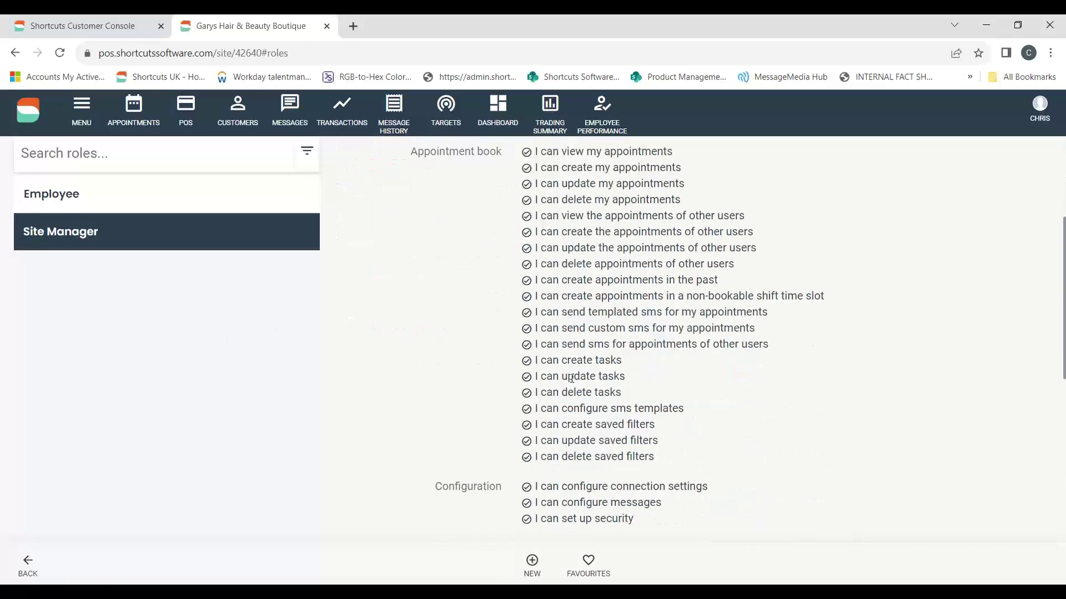
scroll(572, 382, up, 6)
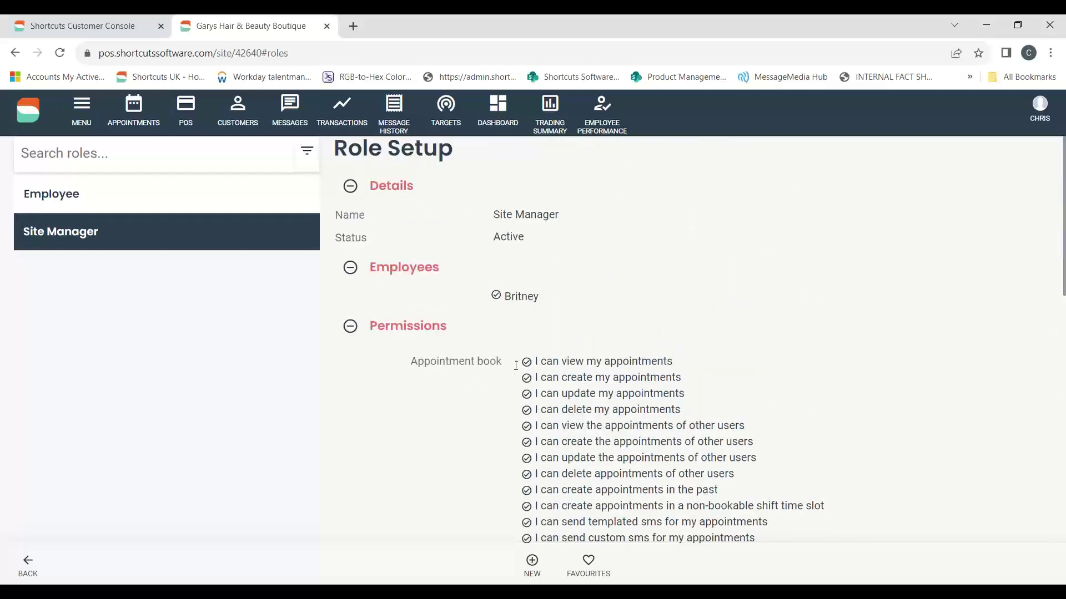
drag(532, 361, 705, 504)
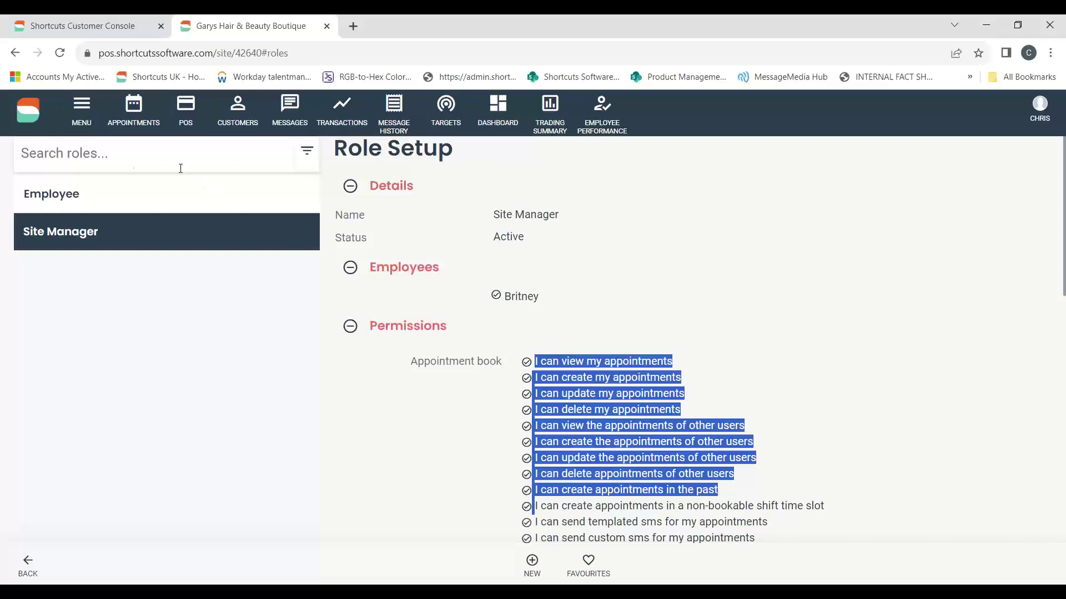
Open the Employee role for editing and review its employee assignments down to the permission categories.
click(109, 199)
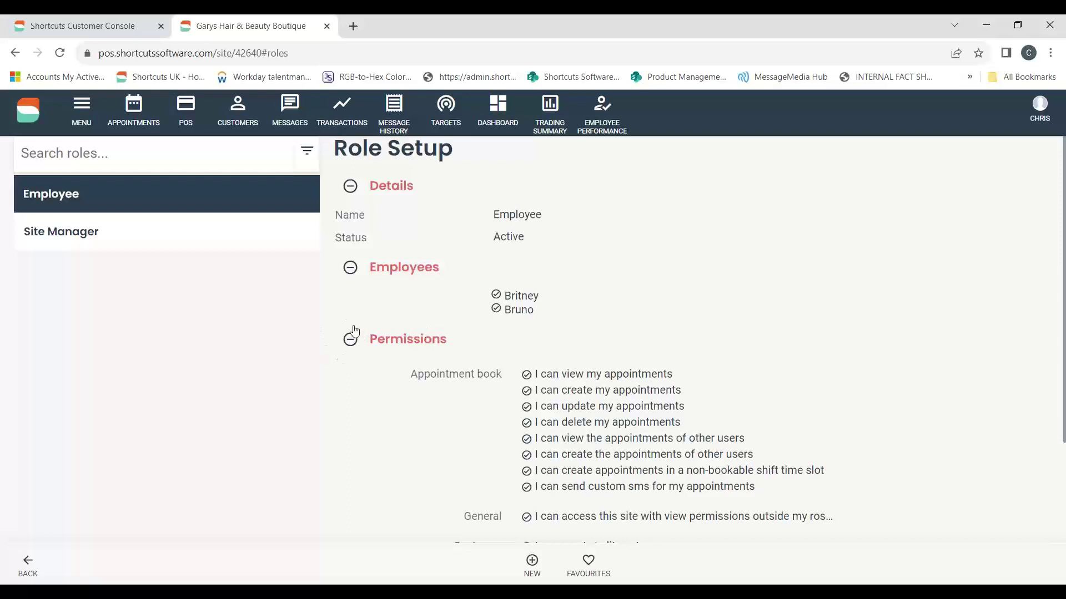
click(424, 341)
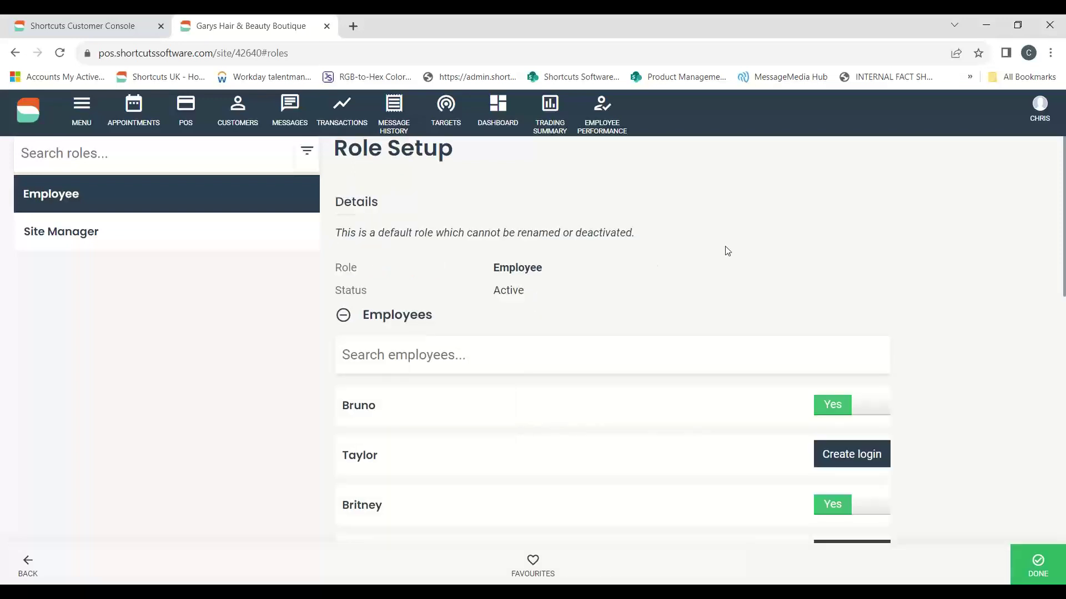
scroll(766, 255, down, 2)
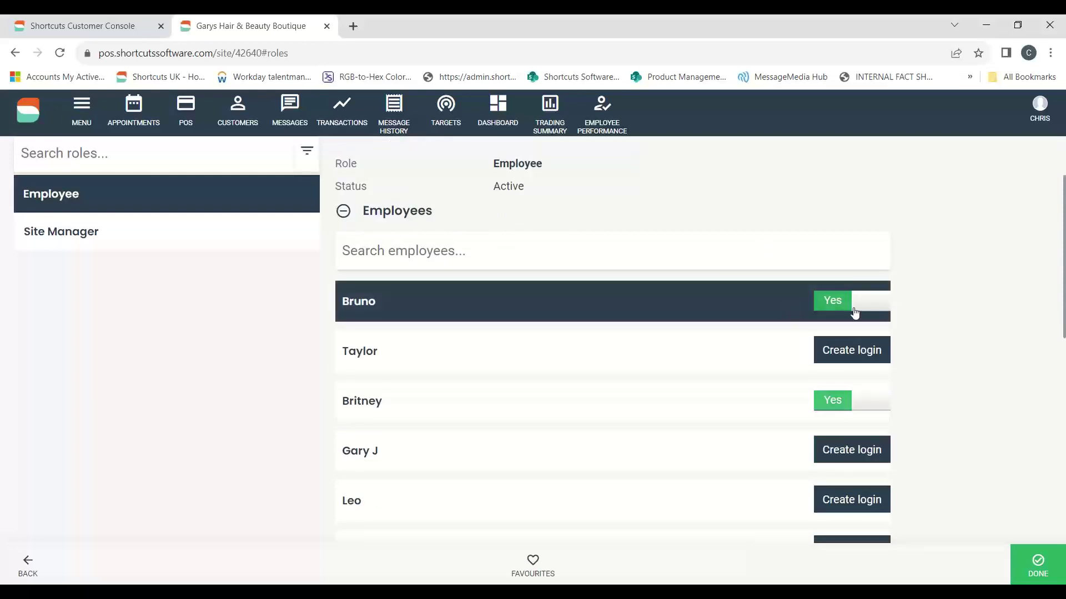
scroll(928, 295, down, 2)
scroll(928, 294, down, 5)
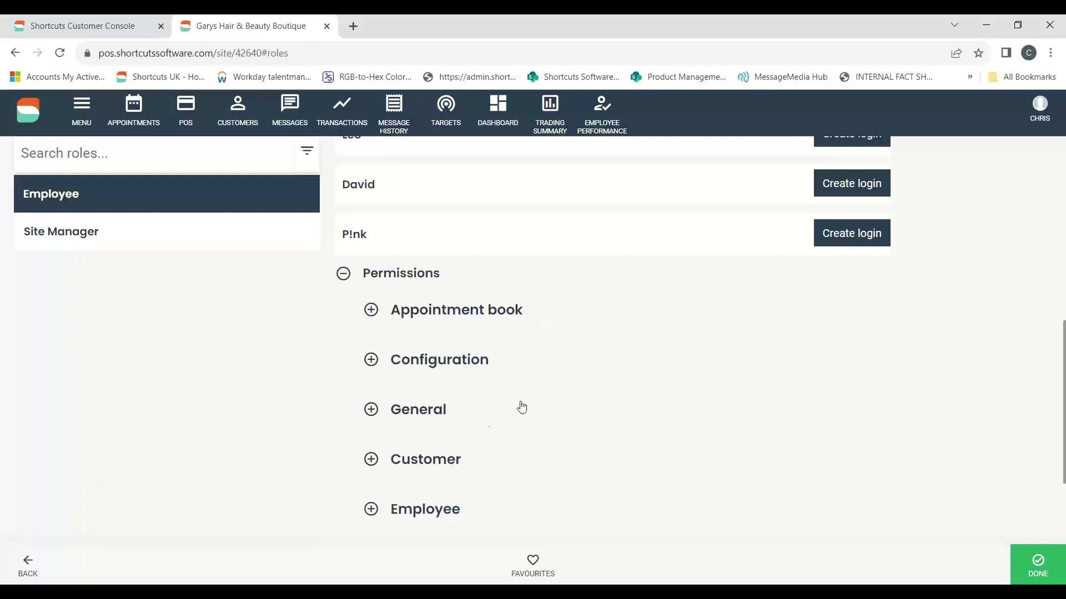
Expand the Employee role's appointment book permissions and review them through the saved filter options.
click(369, 312)
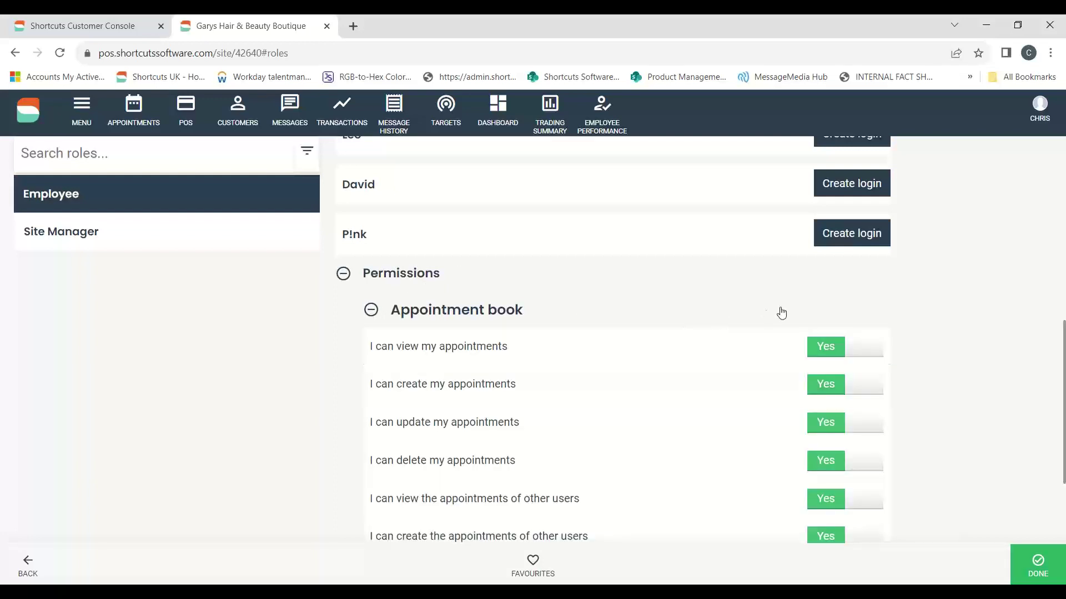
scroll(902, 288, down, 8)
scroll(903, 287, down, 3)
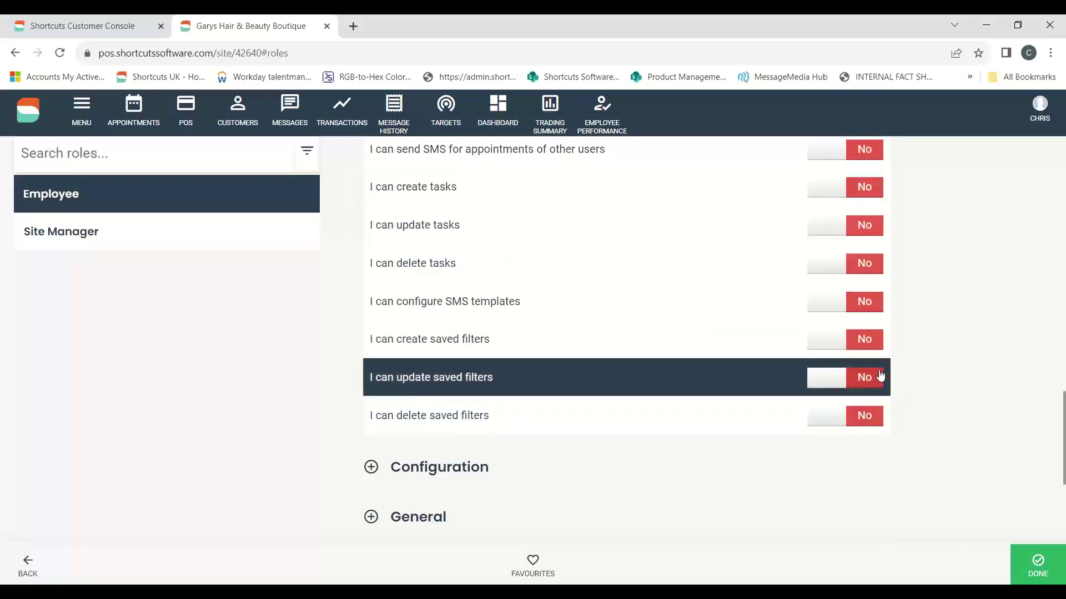
scroll(874, 376, down, 1)
Allow the Employee role to access the site with normal permissions outside rostered hours, and save the role.
click(397, 464)
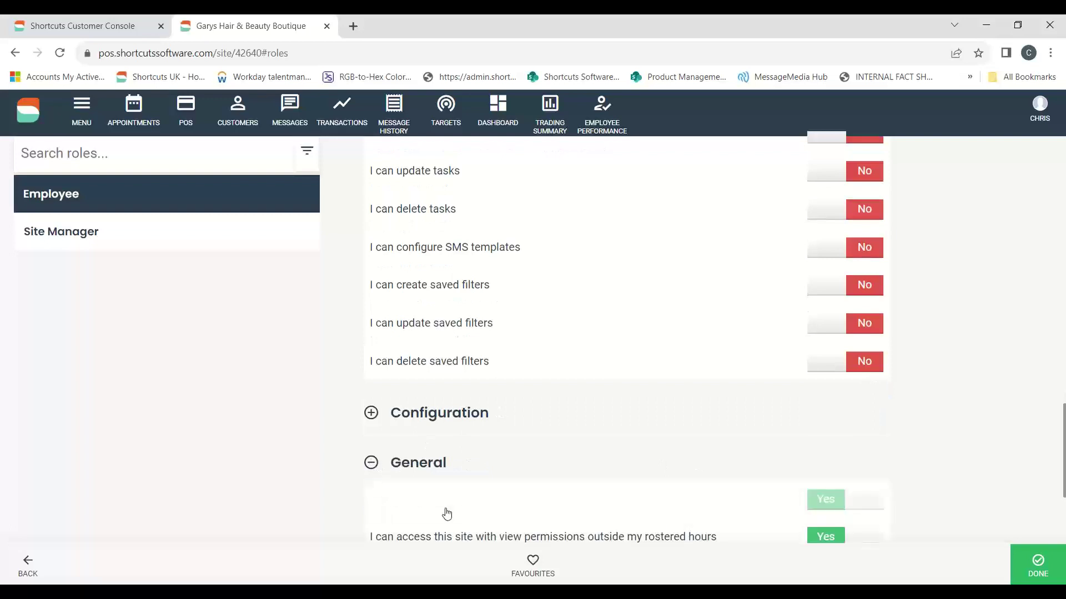
scroll(938, 374, down, 3)
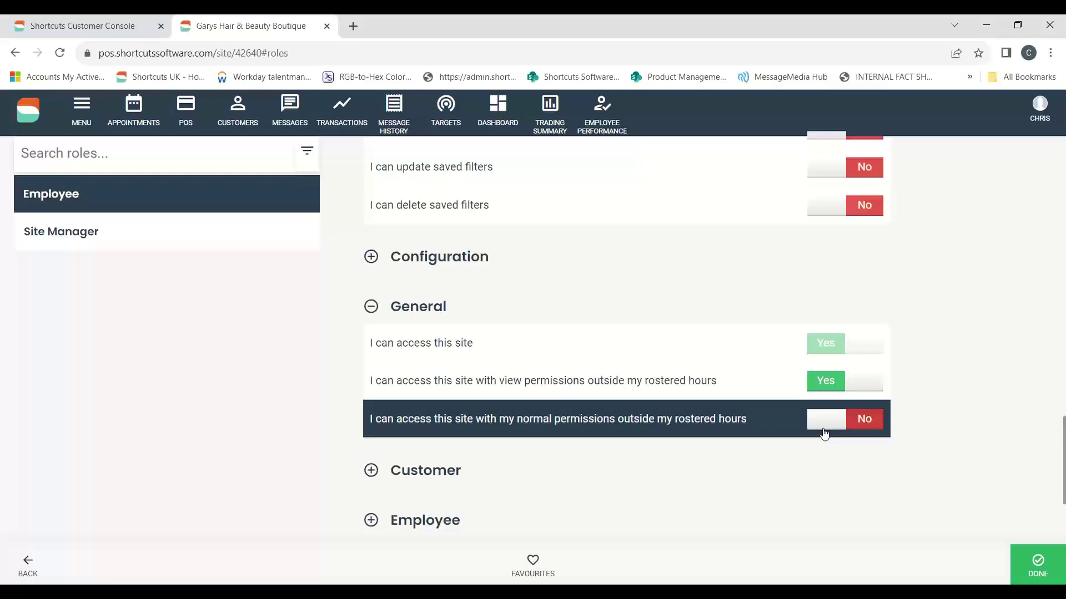
scroll(824, 433, up, 10)
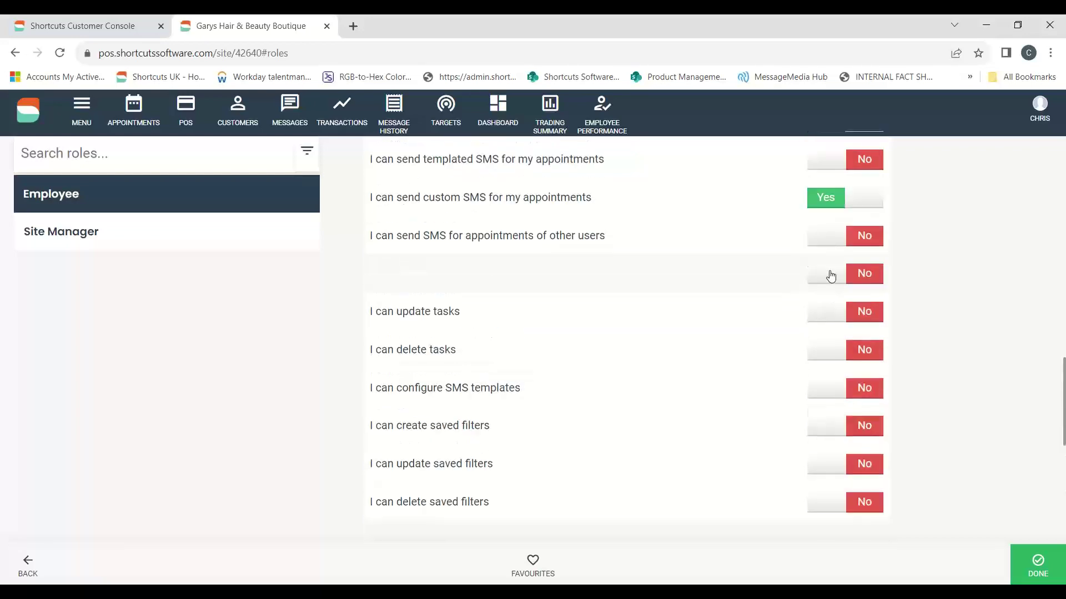
scroll(833, 255, down, 10)
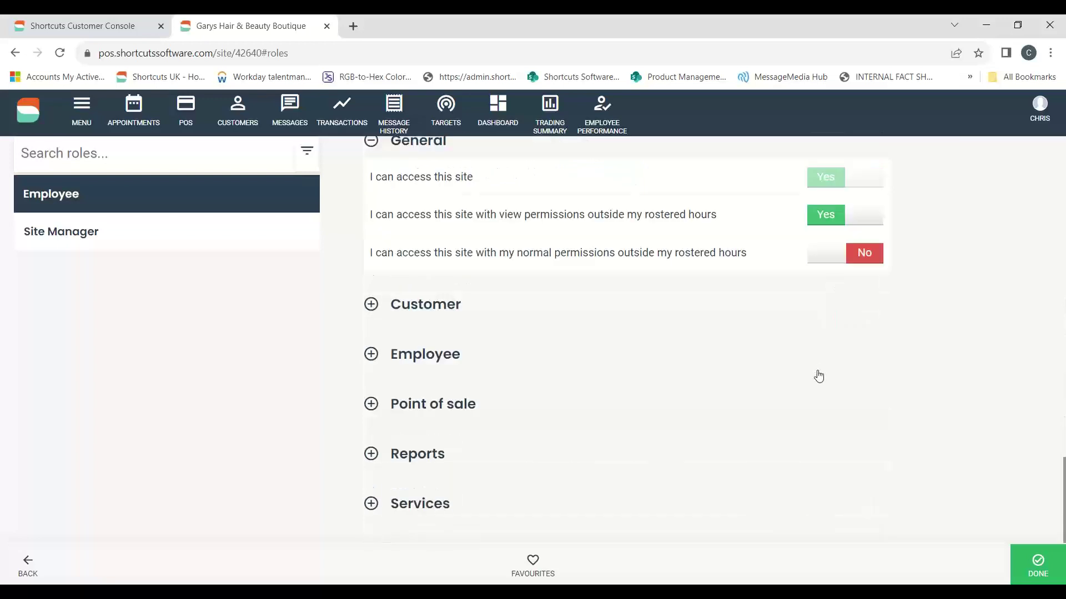
scroll(818, 374, up, 1)
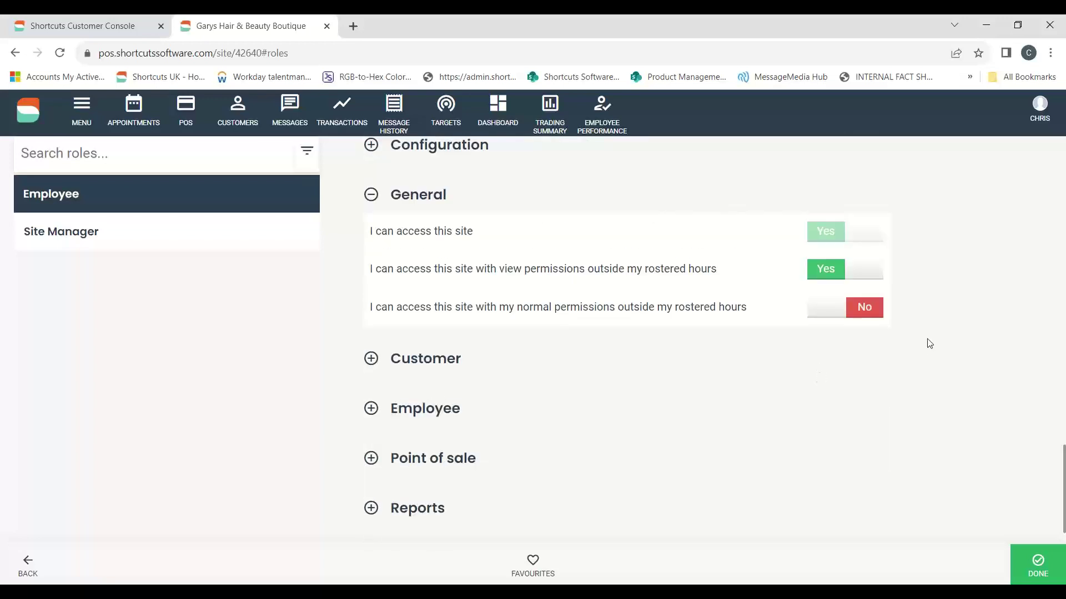
click(839, 311)
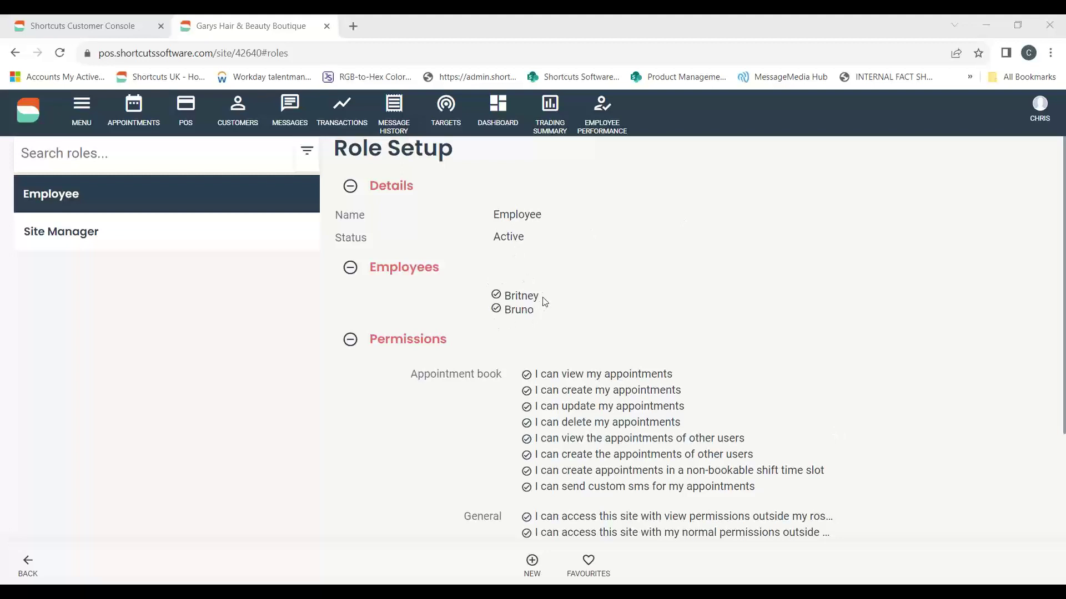
drag(542, 298, 503, 310)
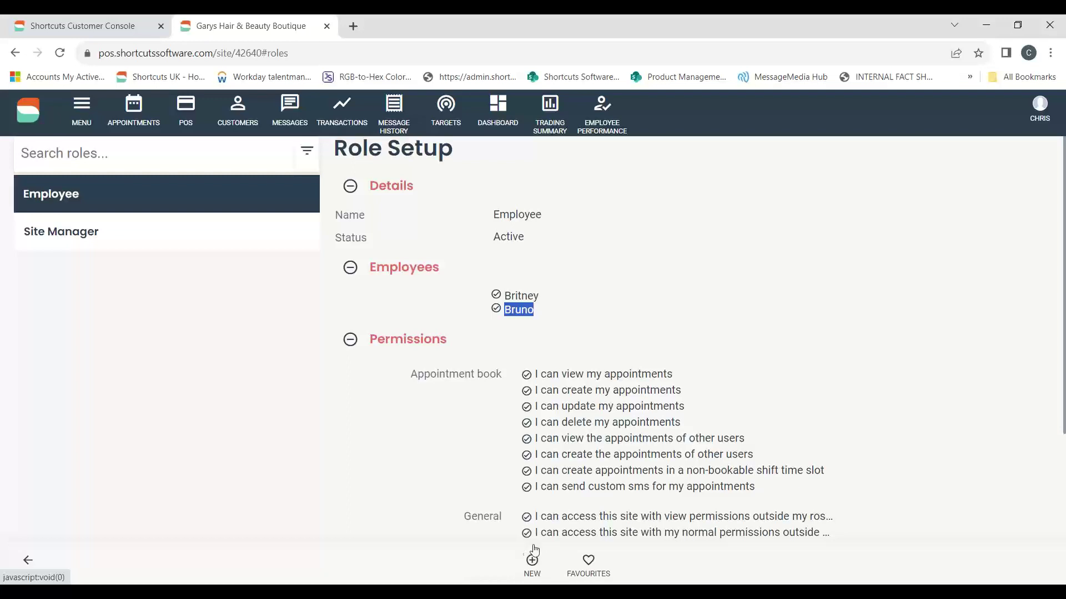
Create a new role named Senior Staff.
click(530, 566)
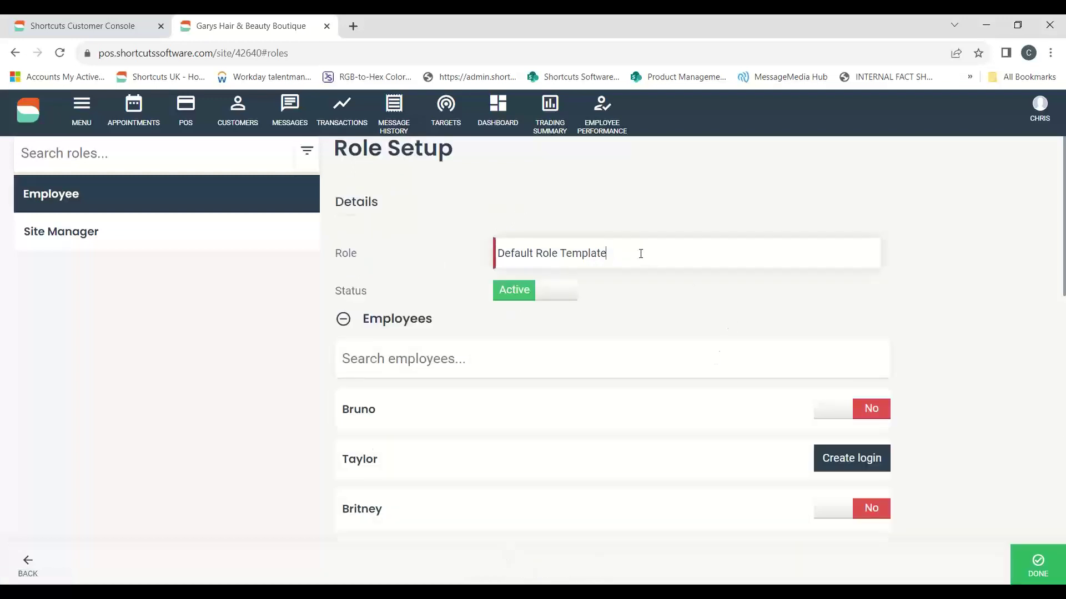
drag(637, 253, 501, 256)
key(BackSpace)
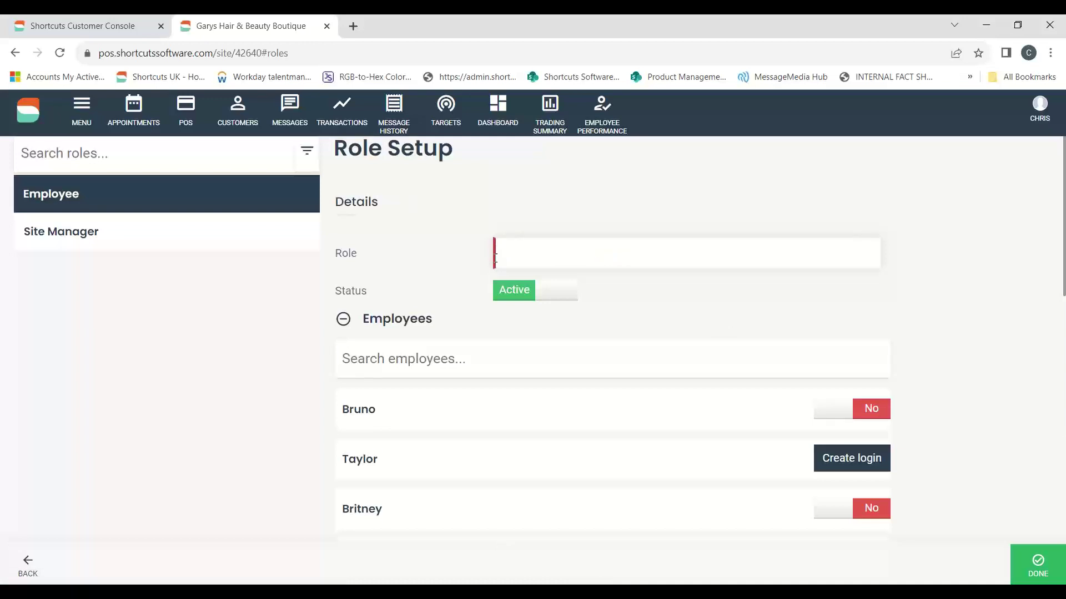
text(Senior Staff)
Review the new Senior Staff role's name, employee assignment options and permission categories.
scroll(992, 250, down, 2)
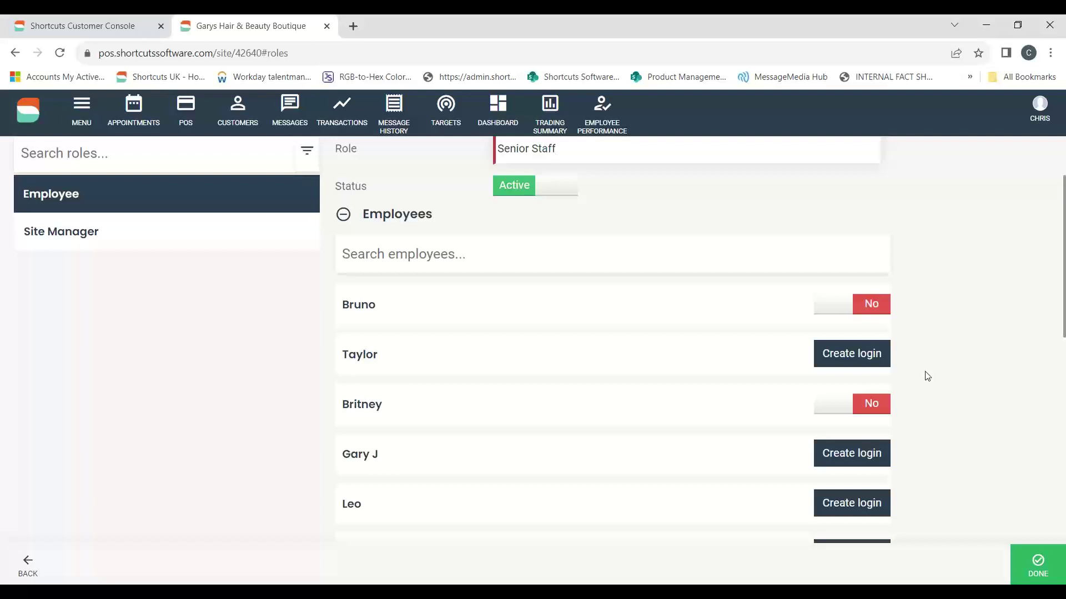
scroll(904, 366, down, 2)
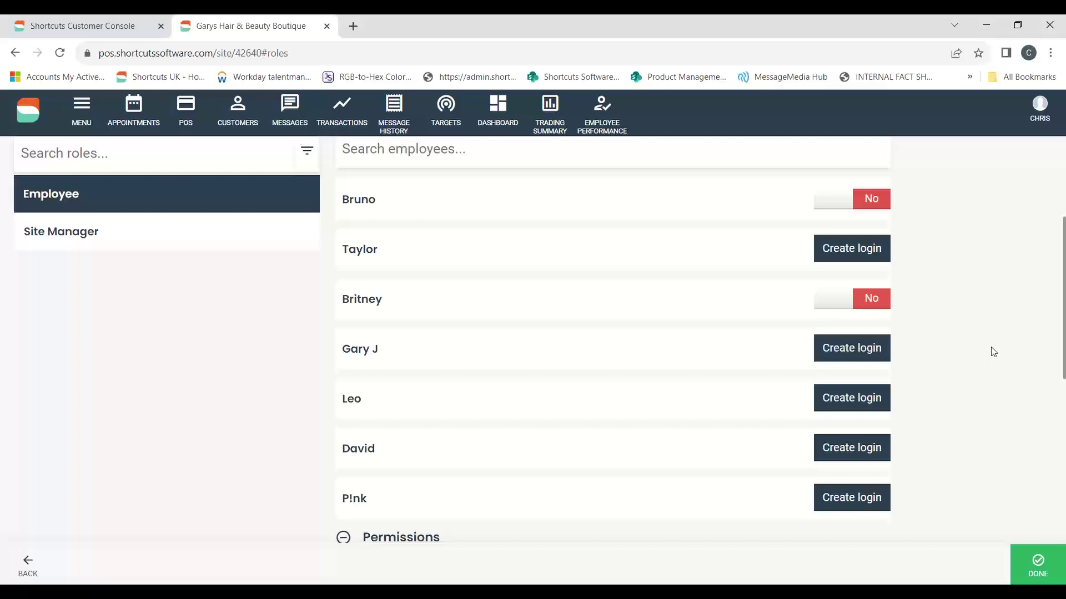
scroll(993, 355, up, 4)
drag(594, 256, 371, 275)
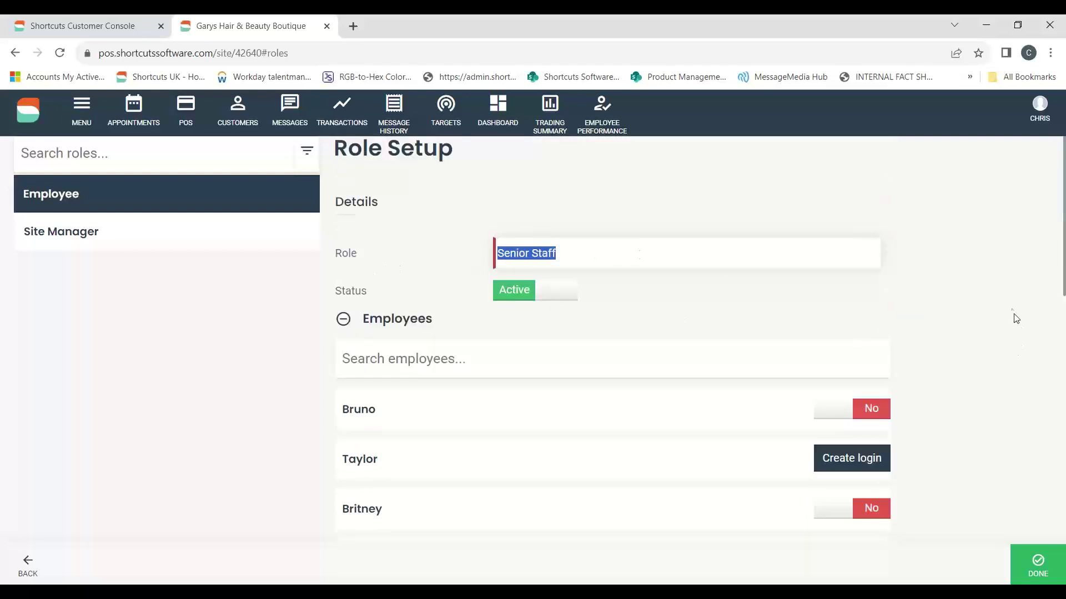
scroll(1014, 312, down, 1)
scroll(1014, 311, down, 5)
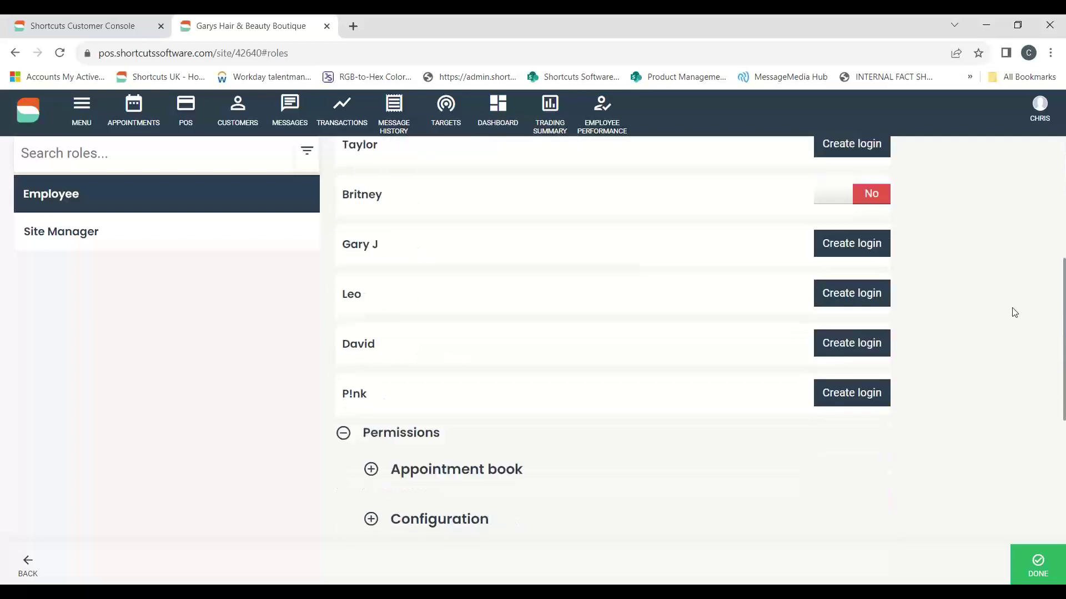
scroll(1014, 312, down, 4)
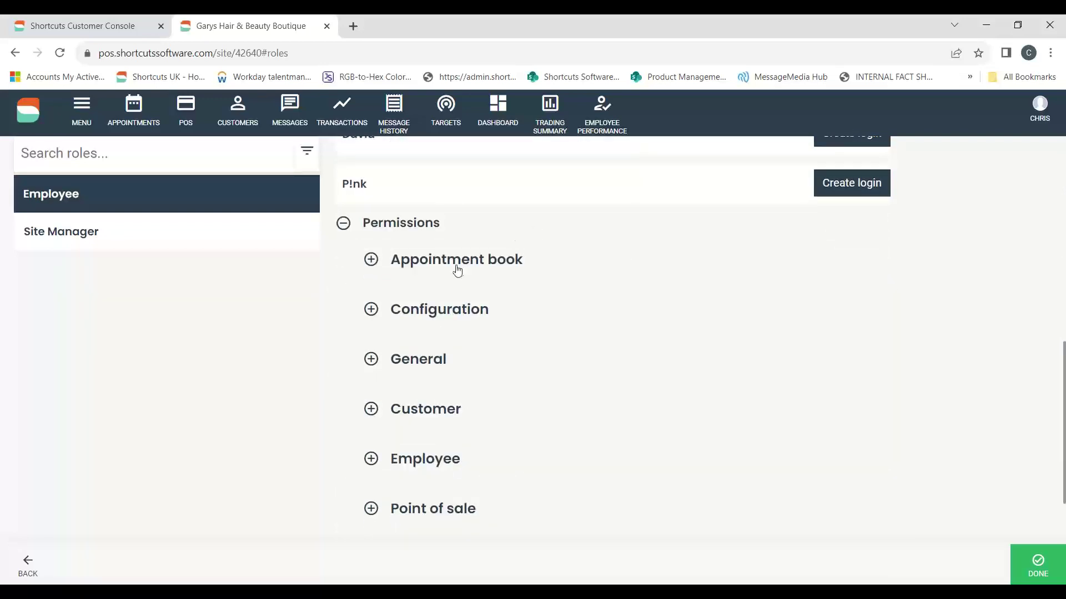
Review the Senior Staff role's appointment book permissions and save the new role.
click(399, 261)
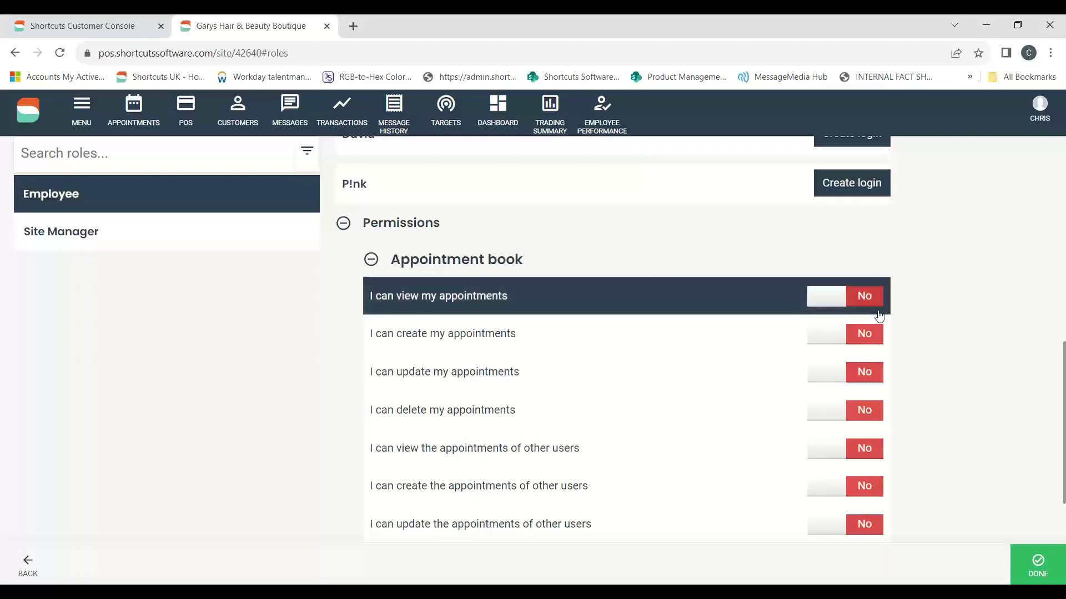
scroll(874, 330, down, 13)
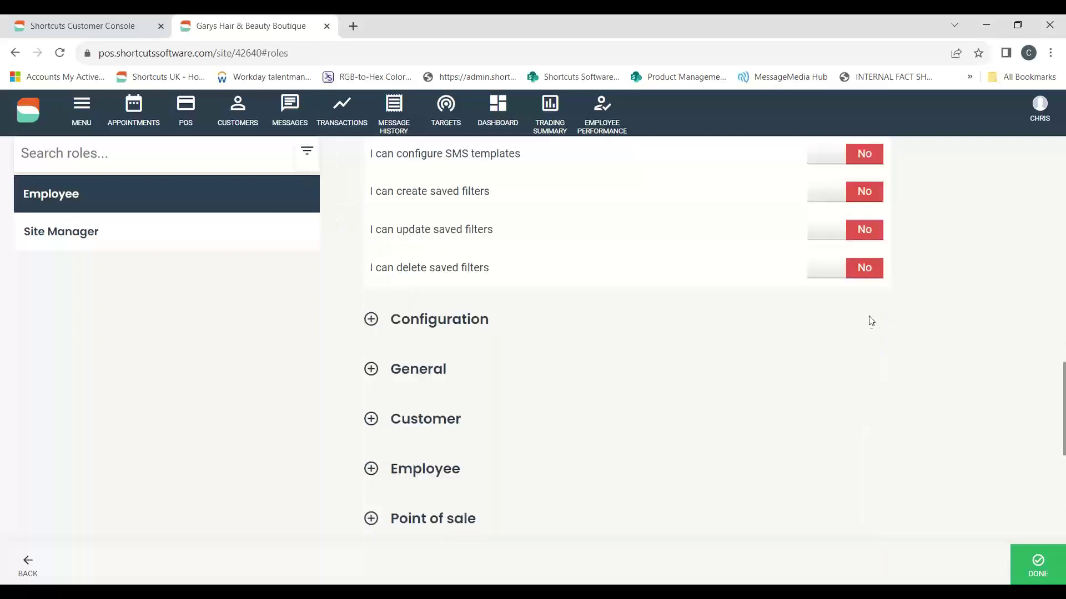
scroll(866, 311, up, 6)
scroll(923, 316, up, 5)
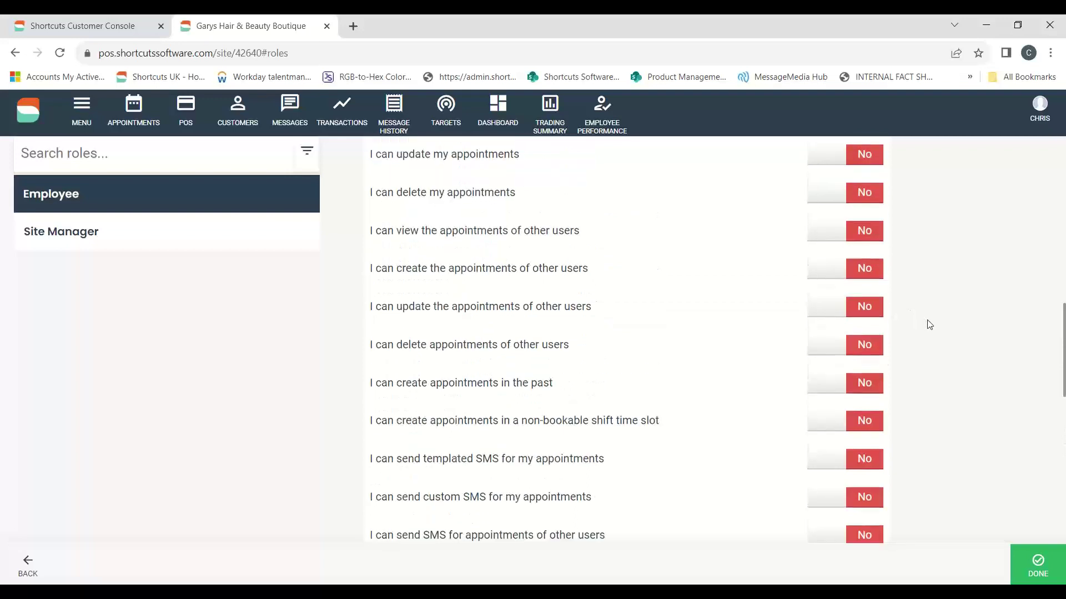
scroll(943, 338, up, 2)
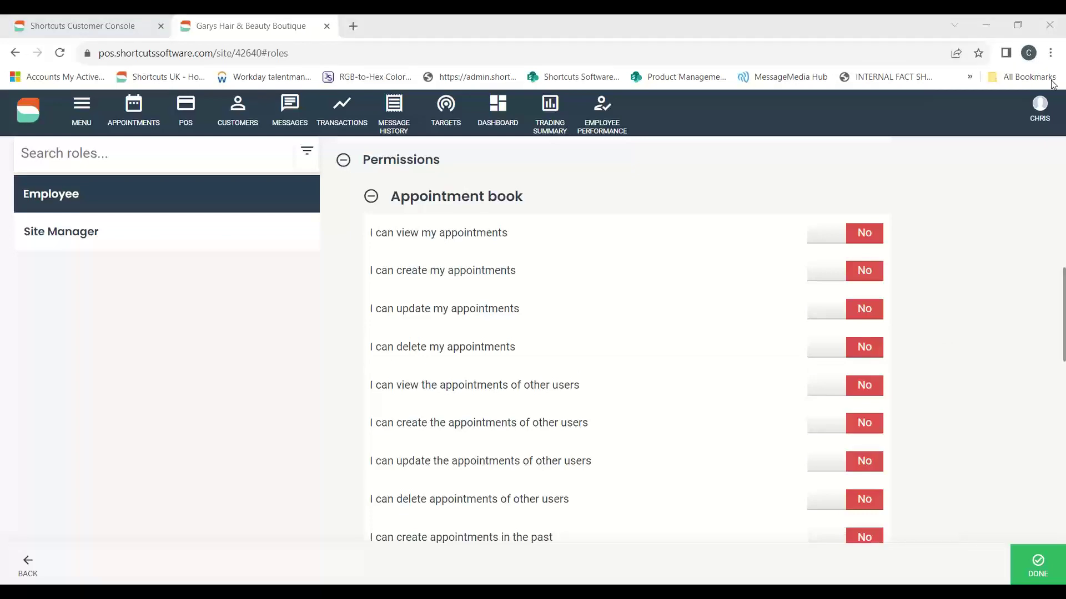
scroll(961, 192, down, 5)
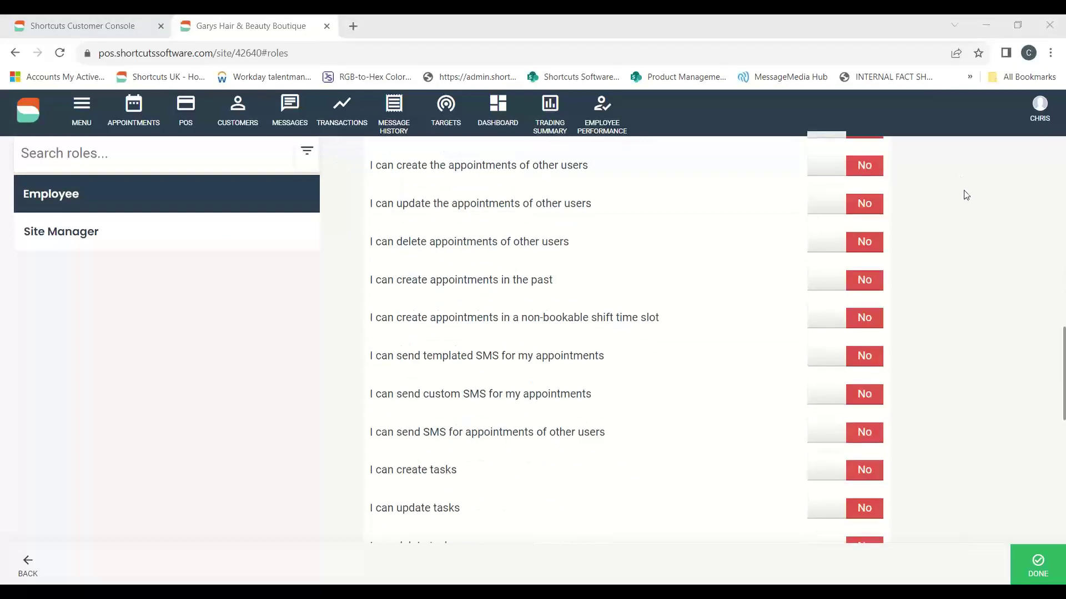
scroll(969, 196, down, 10)
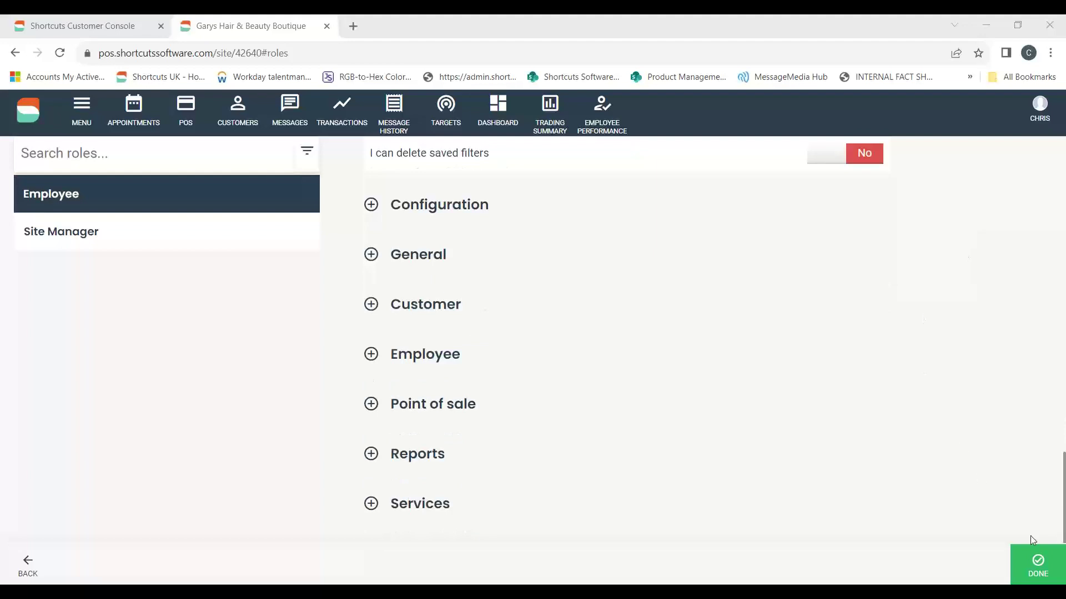
click(1050, 566)
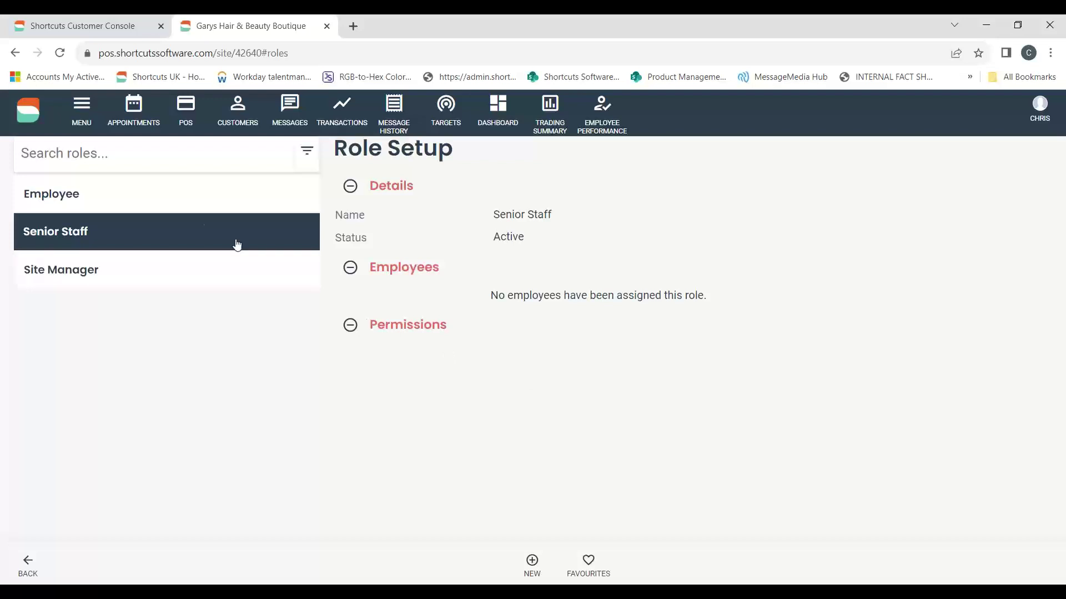
Open the Employees list from the Employees and roster section.
click(81, 110)
click(76, 189)
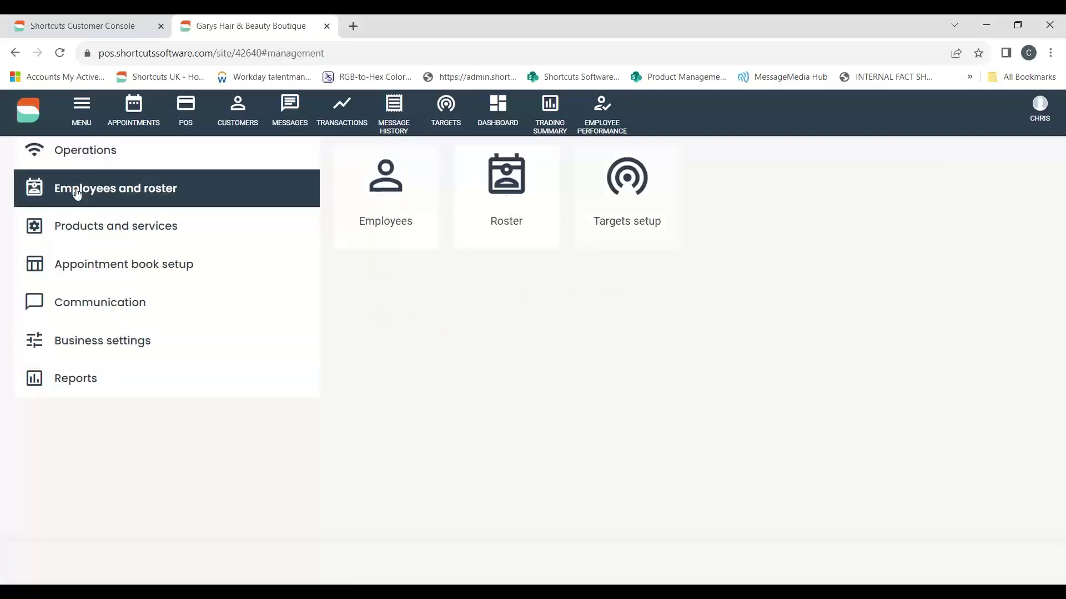
click(395, 205)
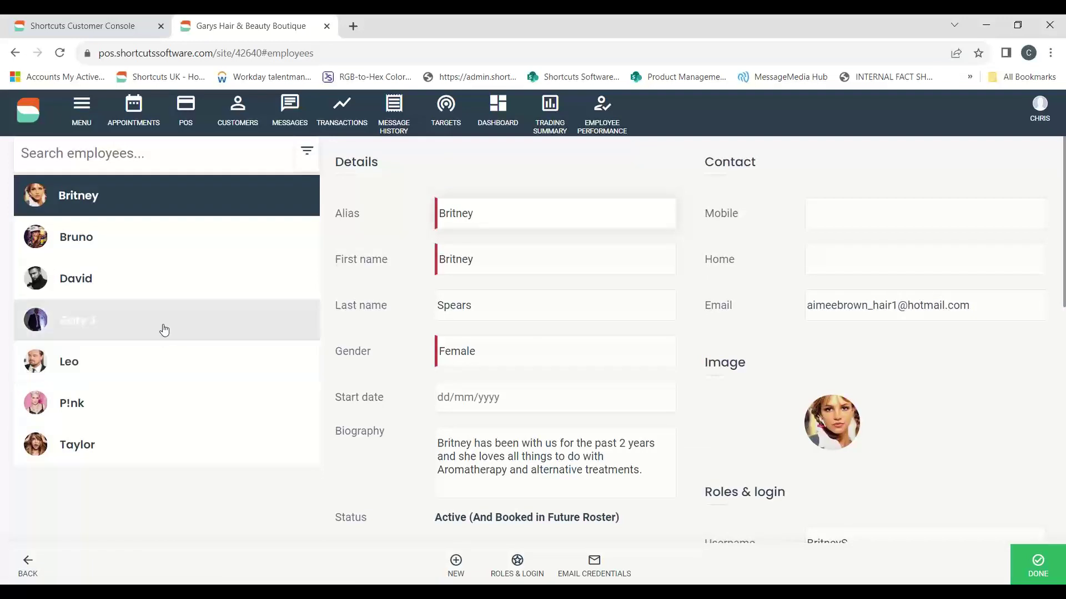
click(187, 327)
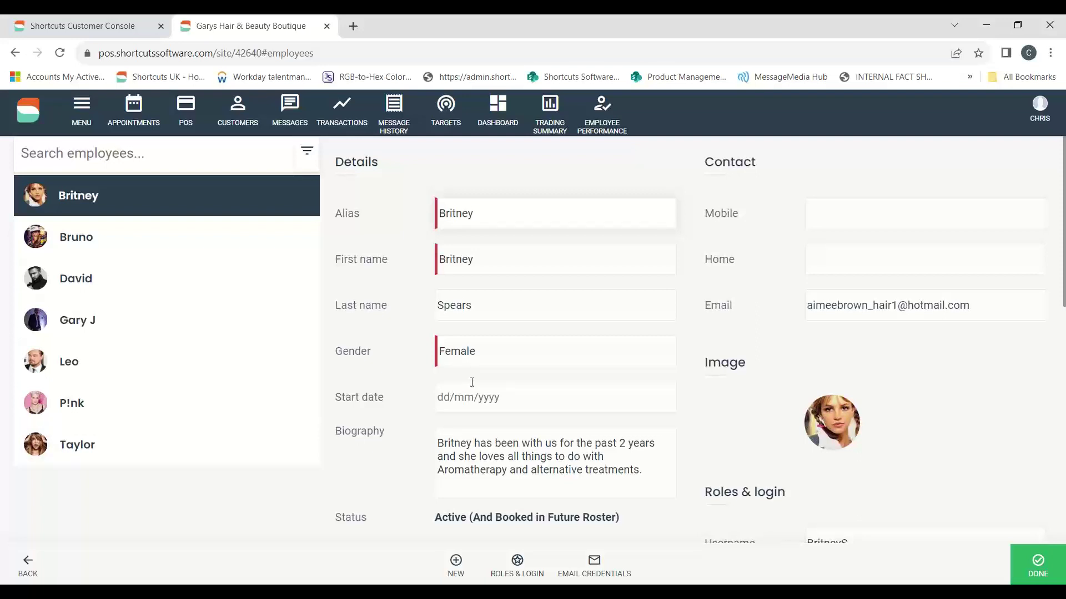
click(202, 240)
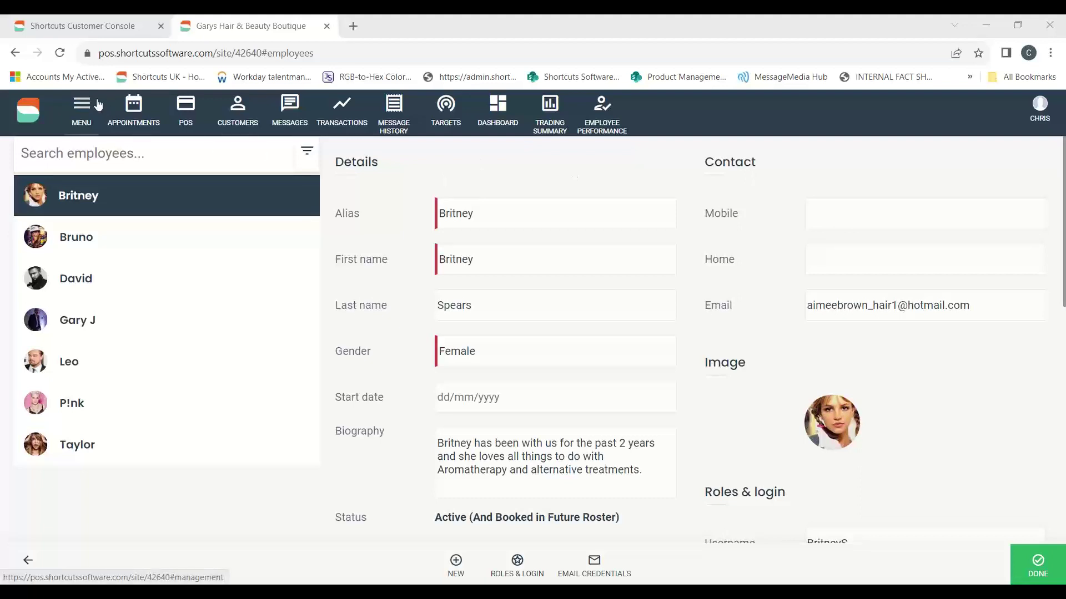
Open the appointment book and browse its date picker between November and December 2023.
click(137, 112)
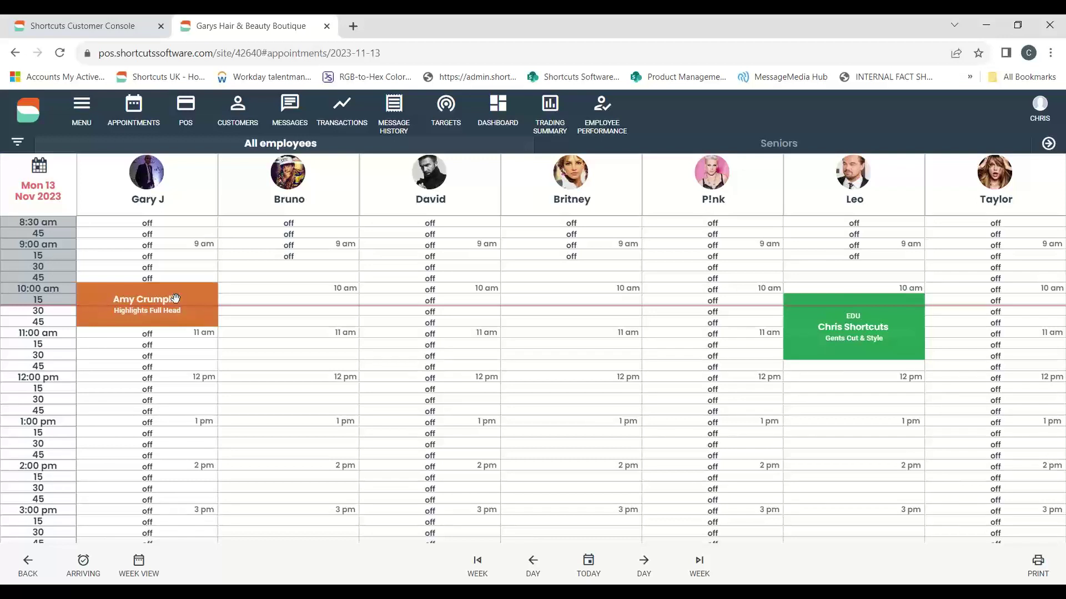
click(50, 188)
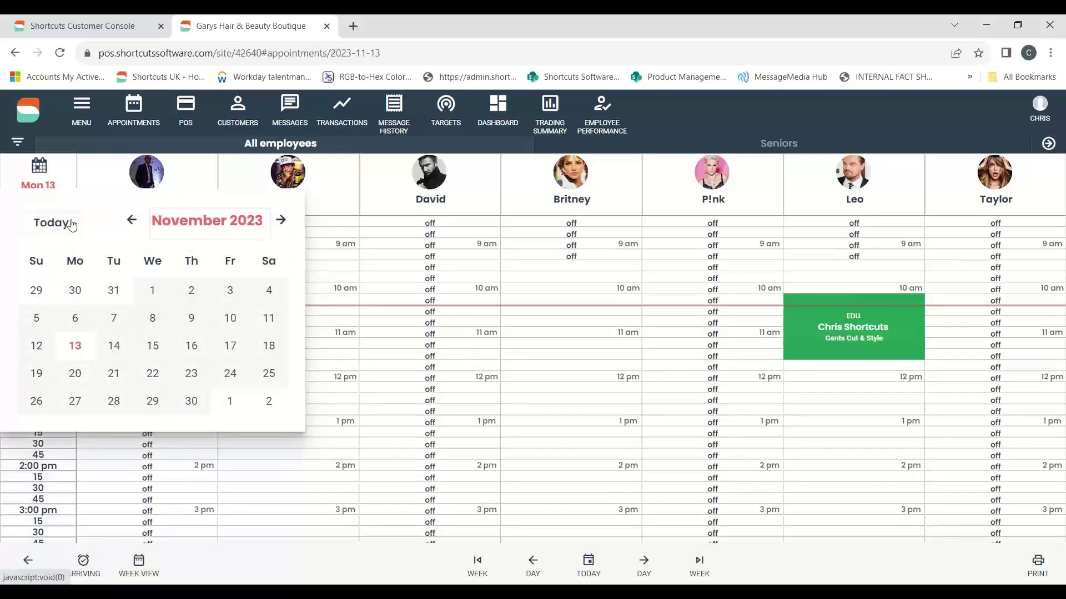
click(283, 222)
click(131, 220)
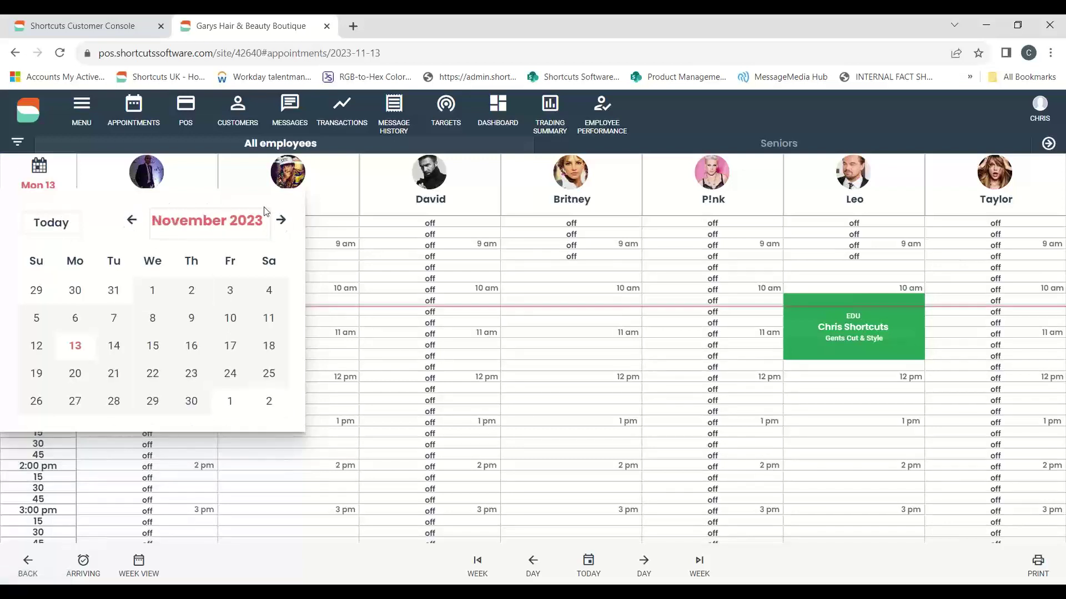
click(279, 220)
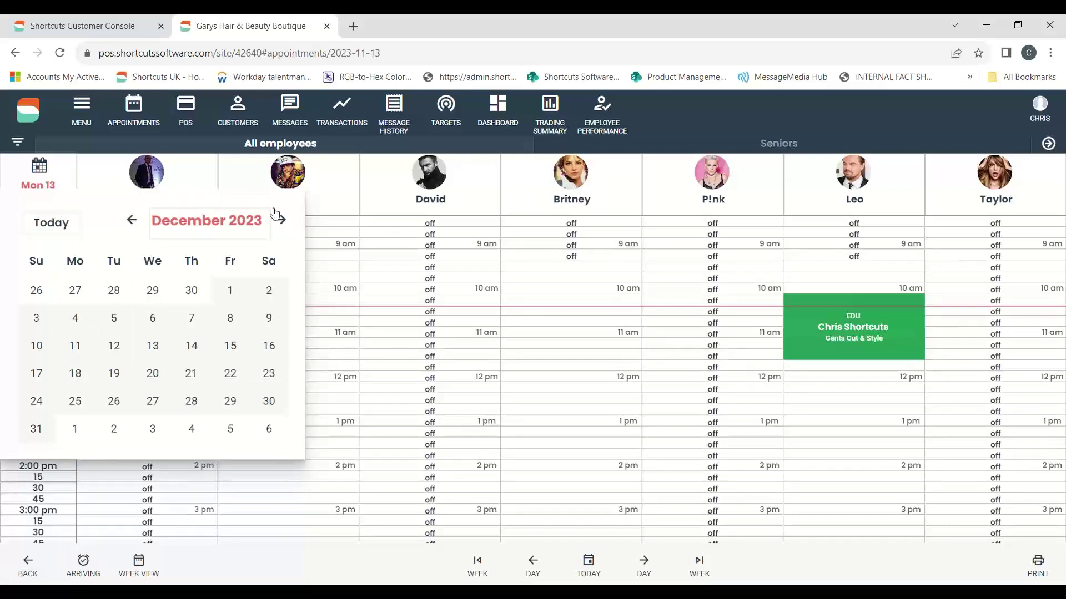
Browse the date picker through January 2024 and back, and open the appointment book for Tuesday 14 November 2023.
click(281, 220)
right_click(281, 219)
click(132, 219)
click(132, 220)
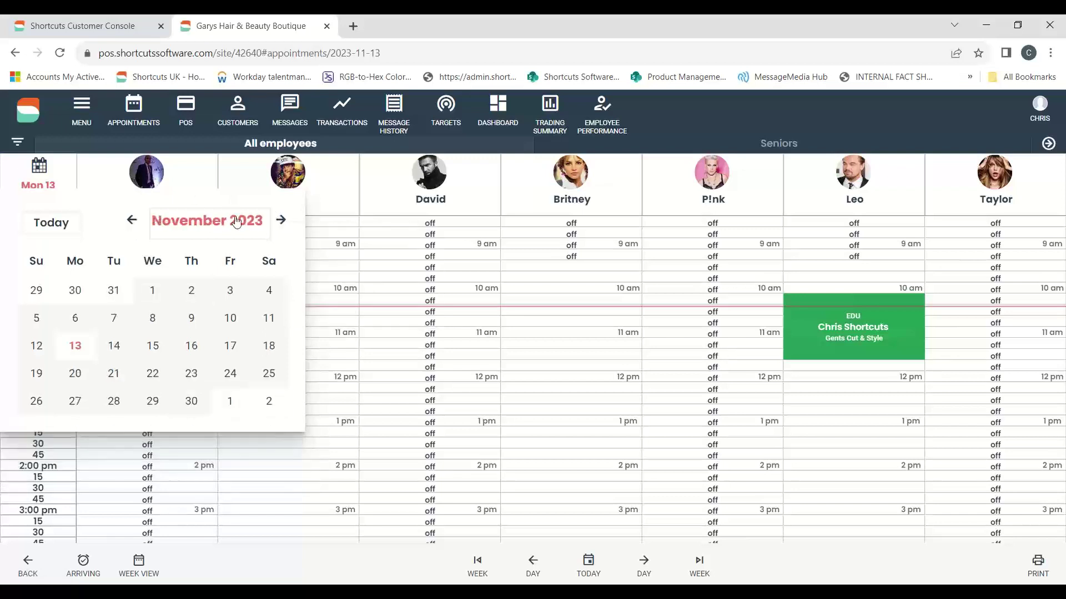
click(281, 219)
click(281, 219)
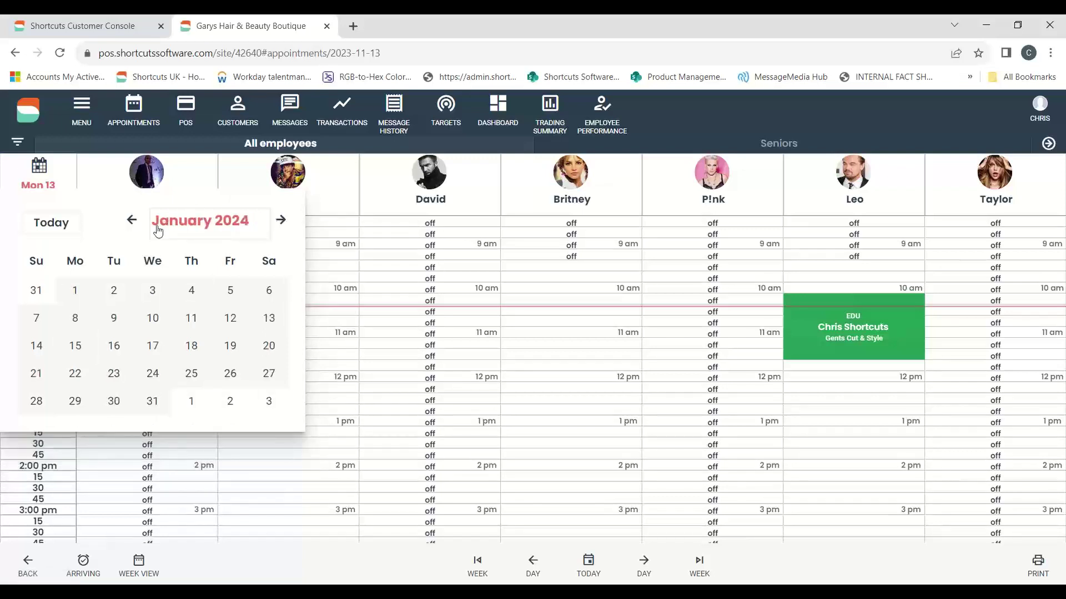
click(132, 220)
click(131, 220)
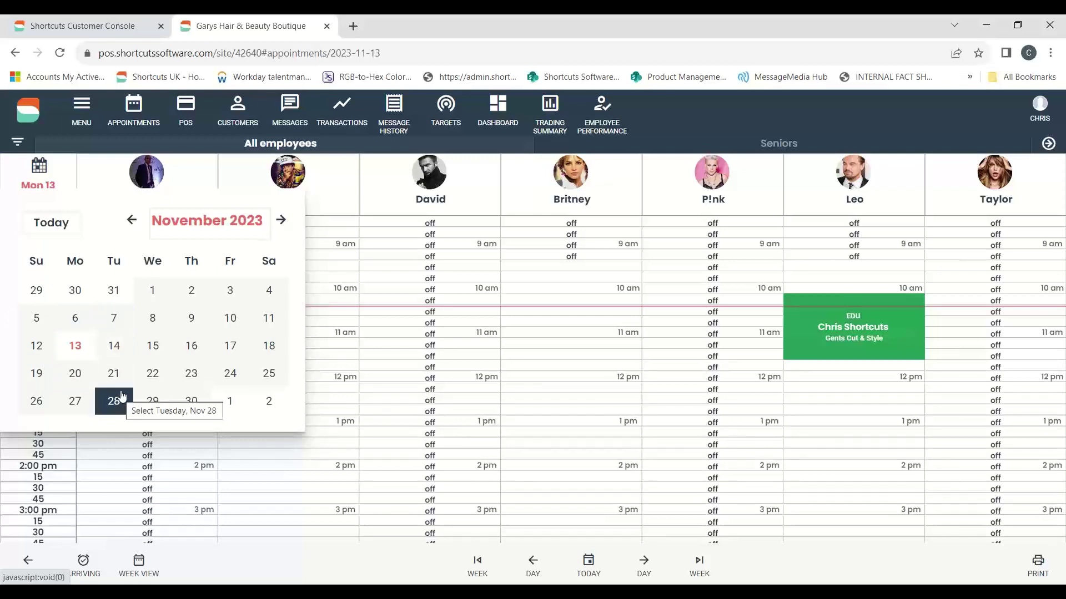
click(113, 348)
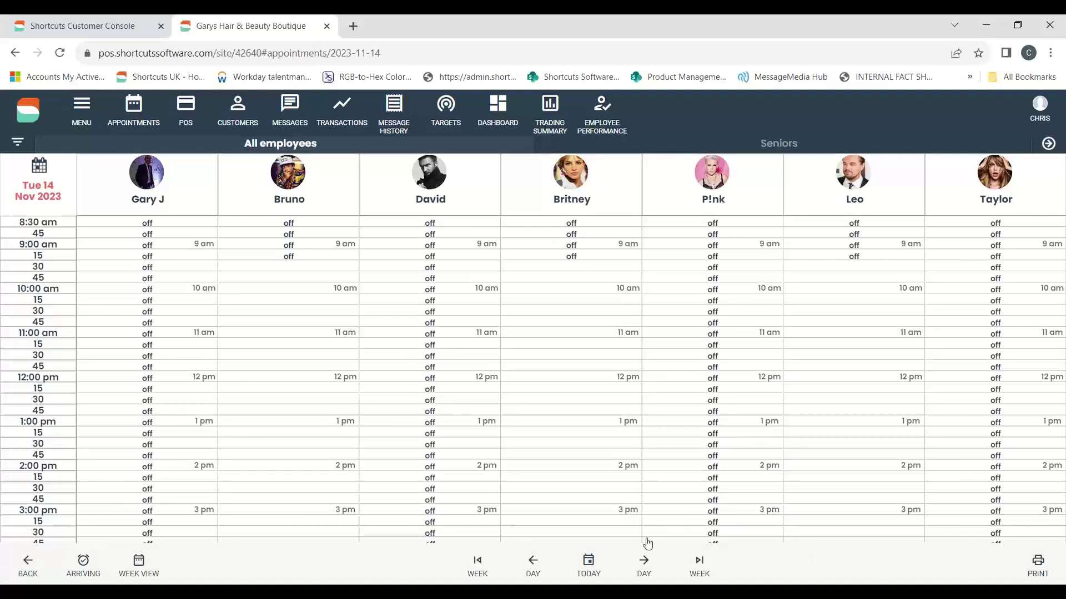
Move through the appointment book between today and the following day, and advance week by week to 5 December 2023.
click(594, 564)
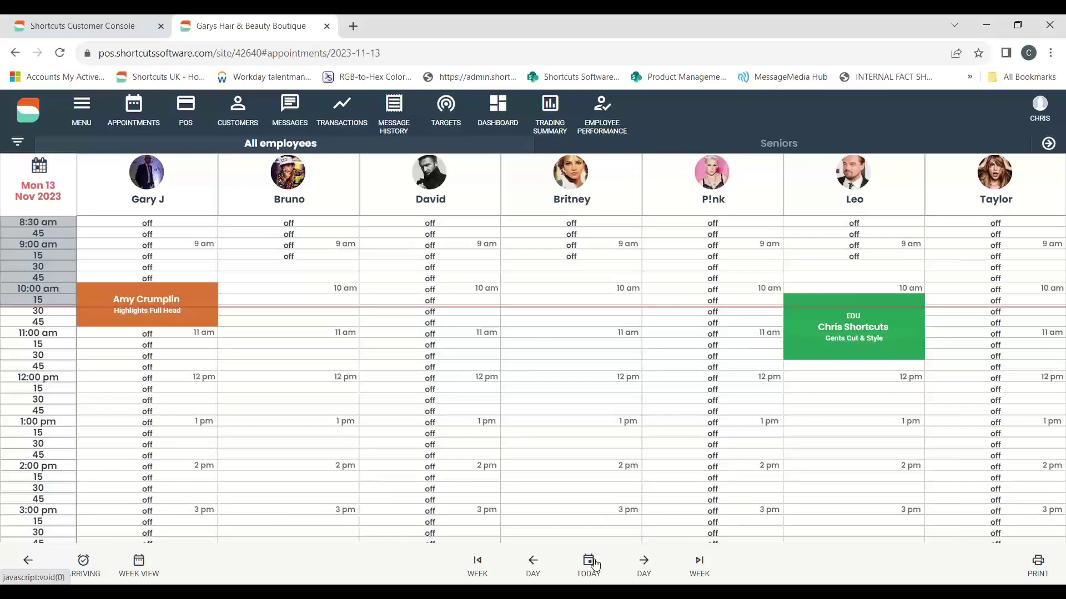
click(649, 562)
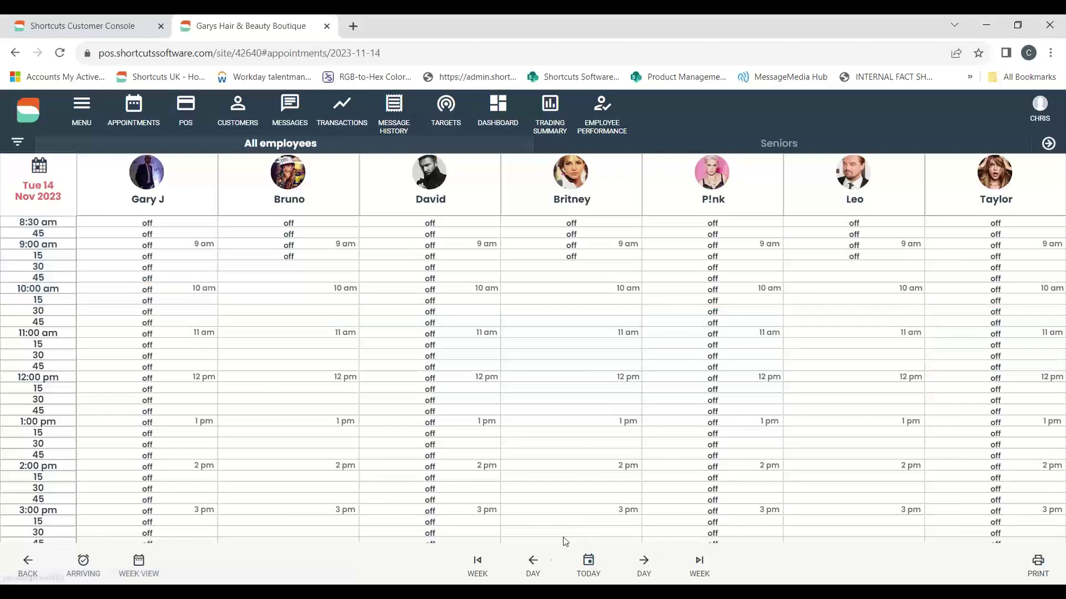
click(588, 562)
click(642, 558)
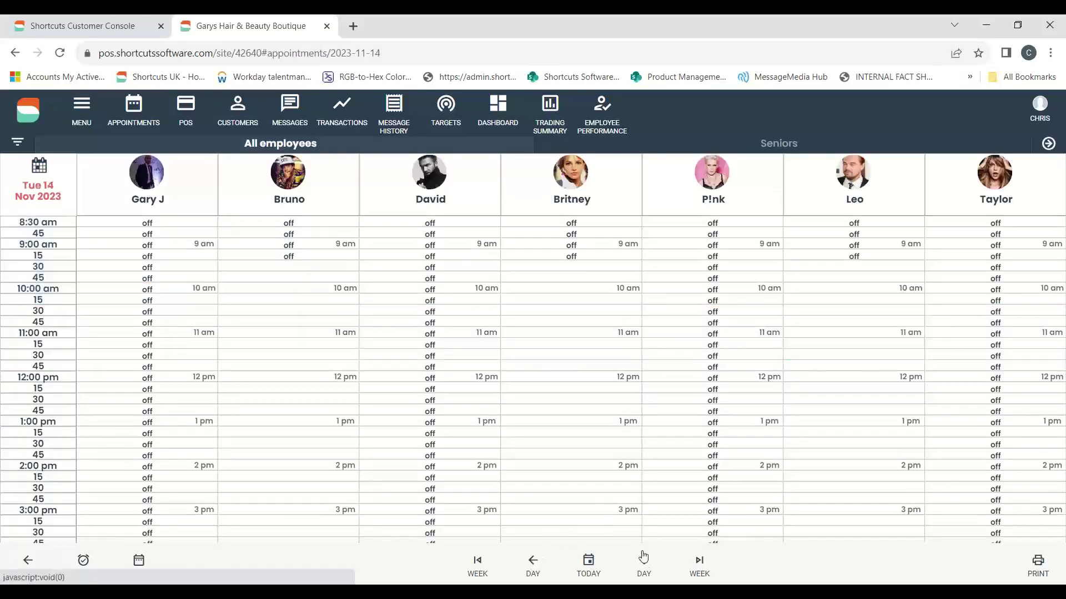
click(698, 566)
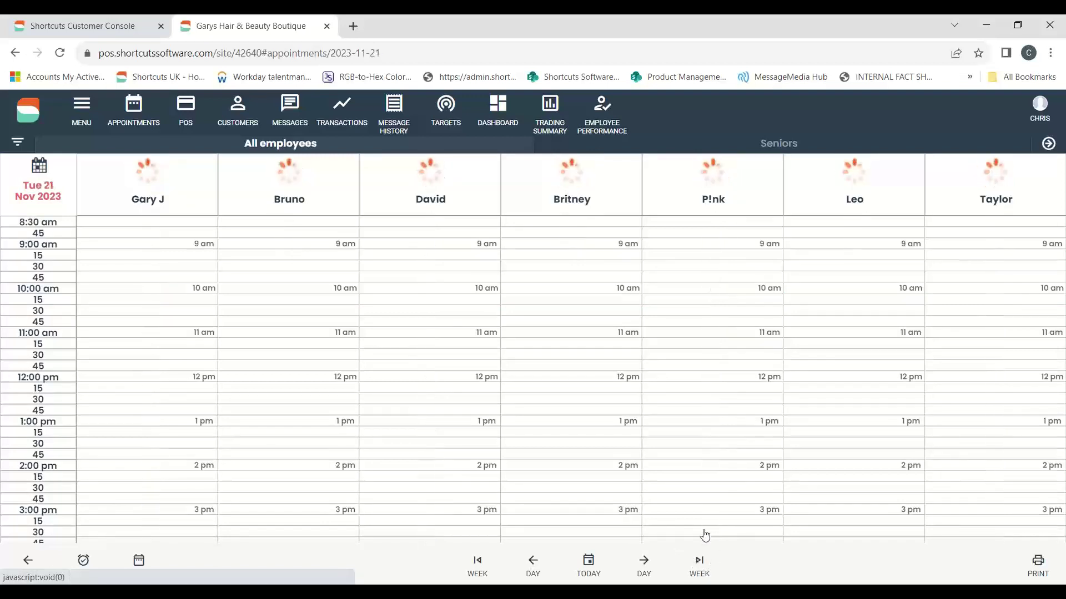
click(701, 564)
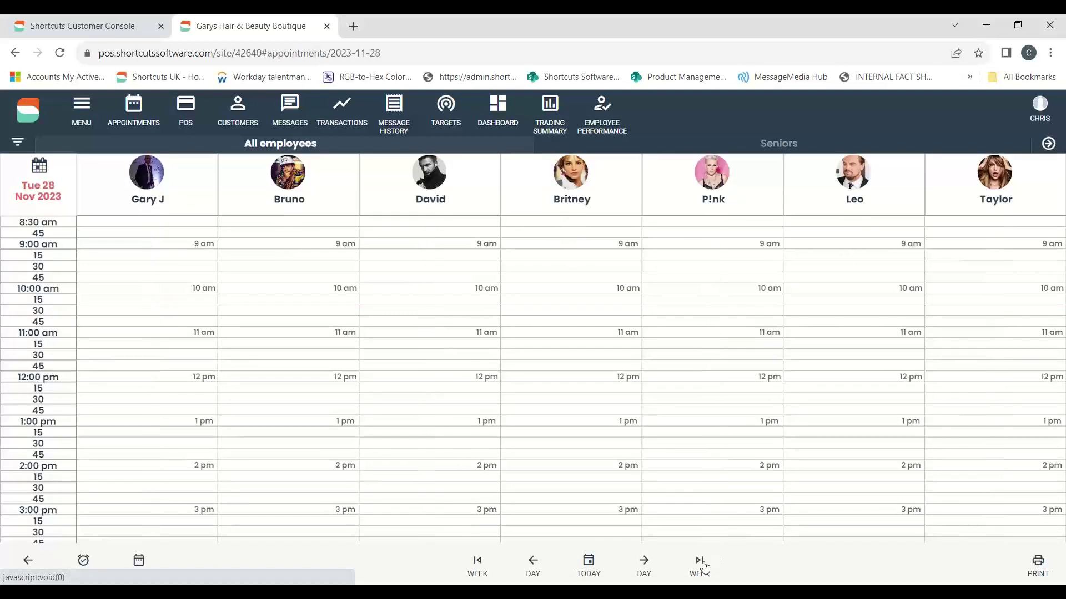
click(701, 564)
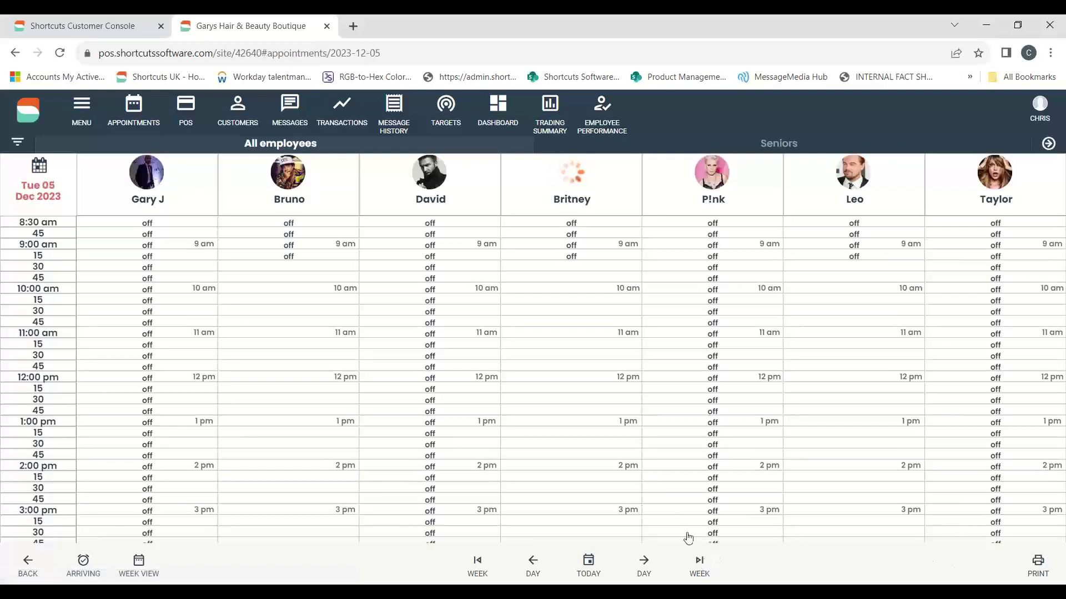
Return the appointment book to today, view the first employee's schedule in week view, and switch back to day view.
click(591, 563)
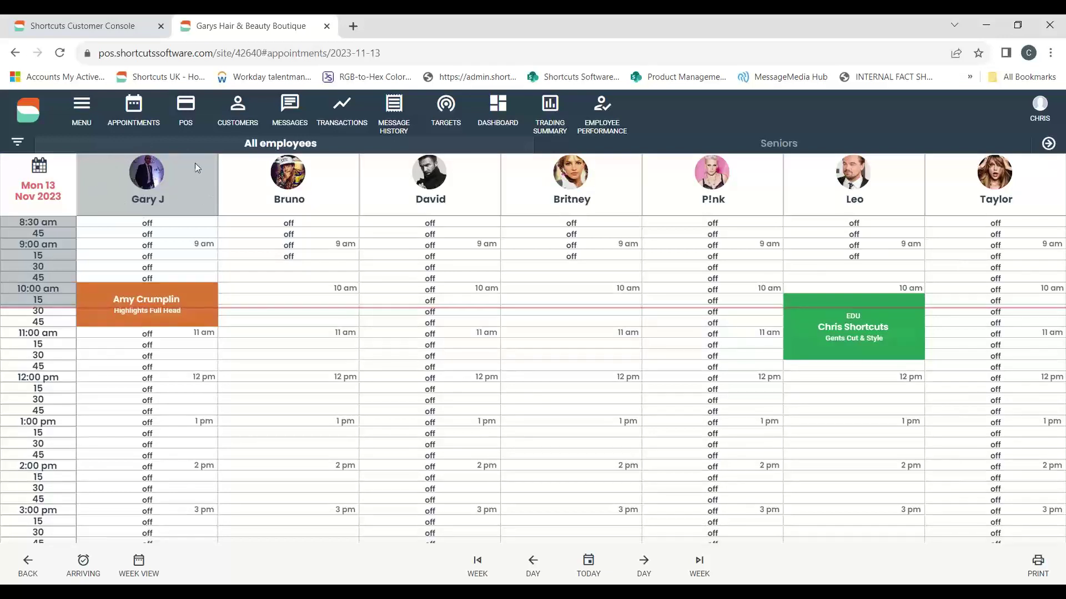
click(139, 562)
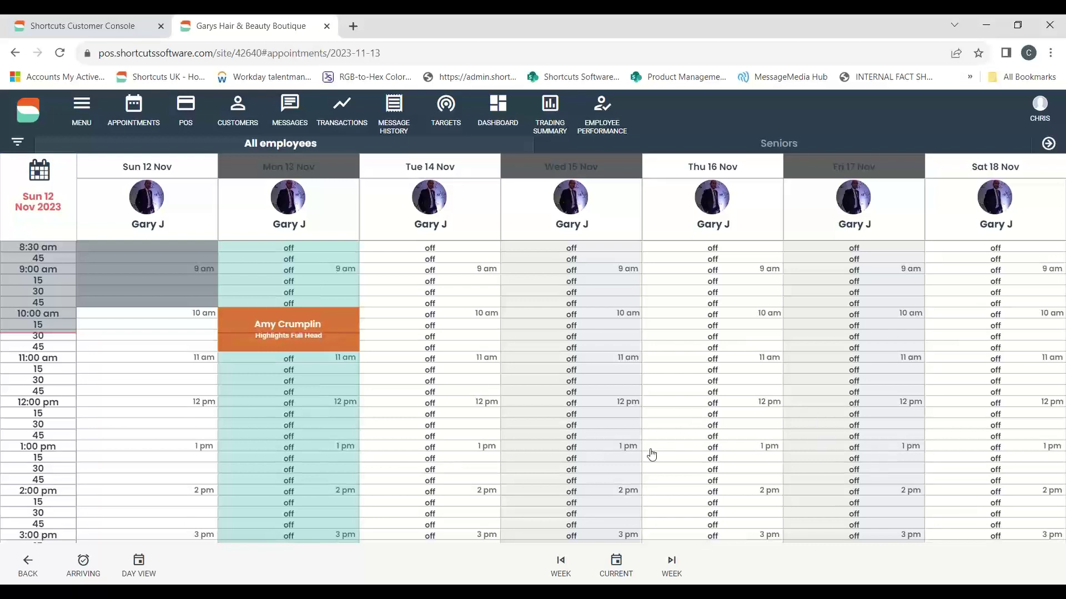
click(137, 566)
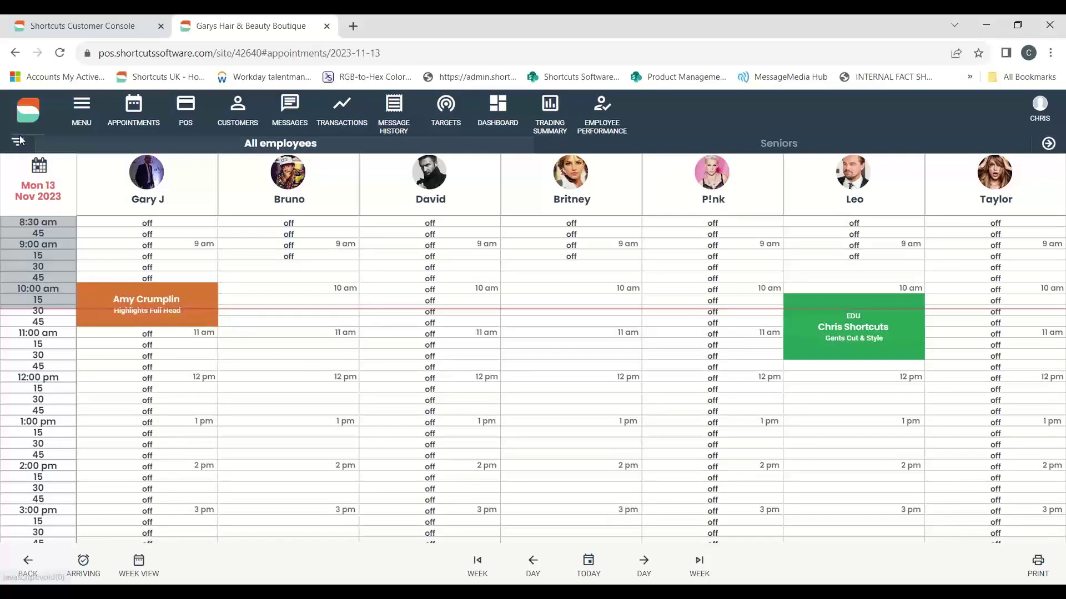
Filter the appointment book to rostered-on employees only and clear that filter again.
click(19, 143)
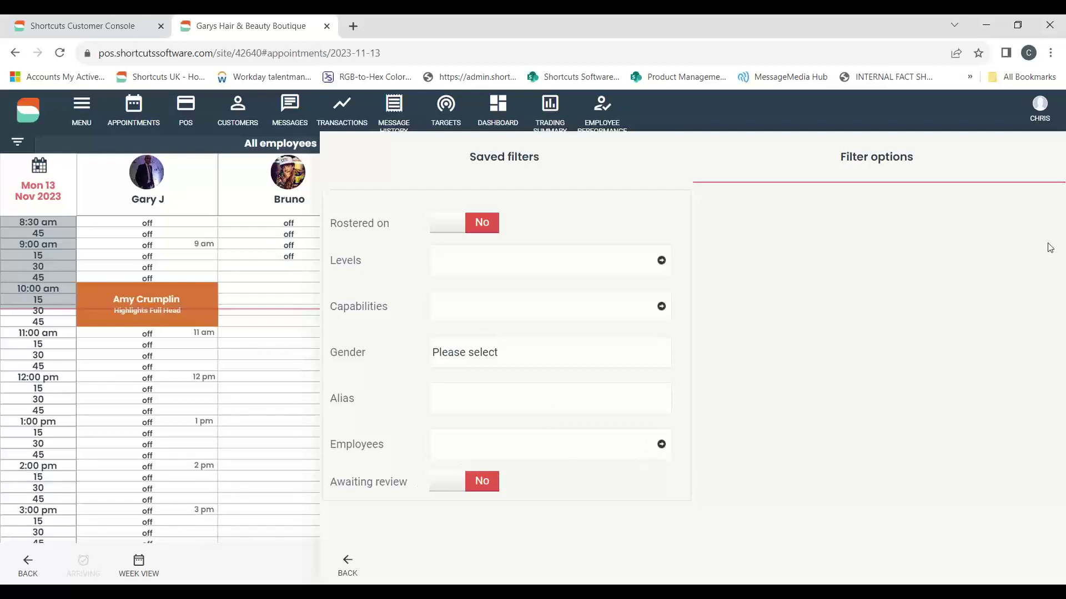
click(451, 226)
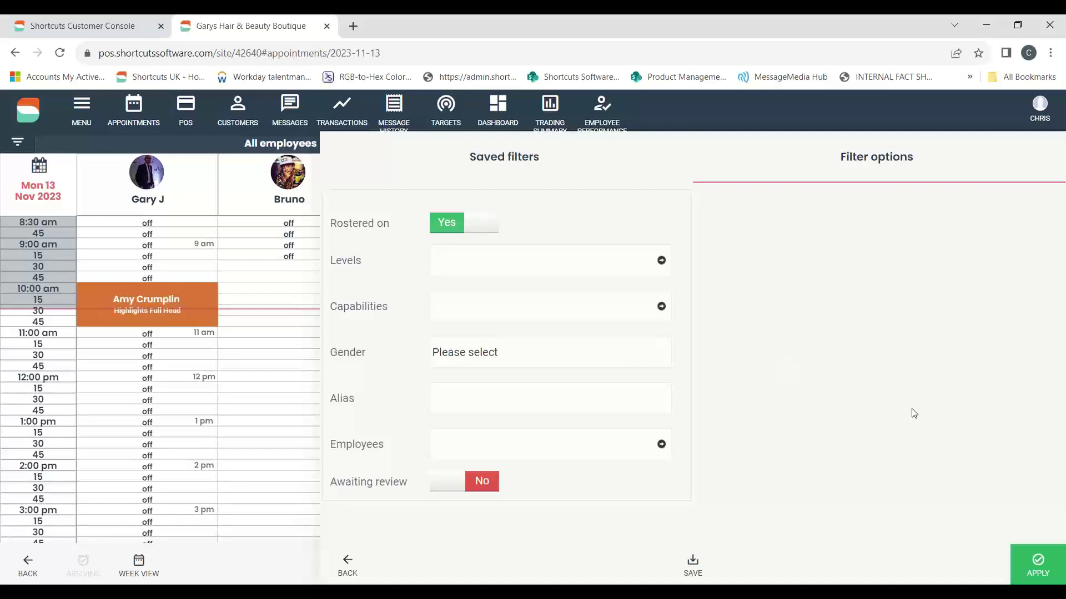
click(1043, 566)
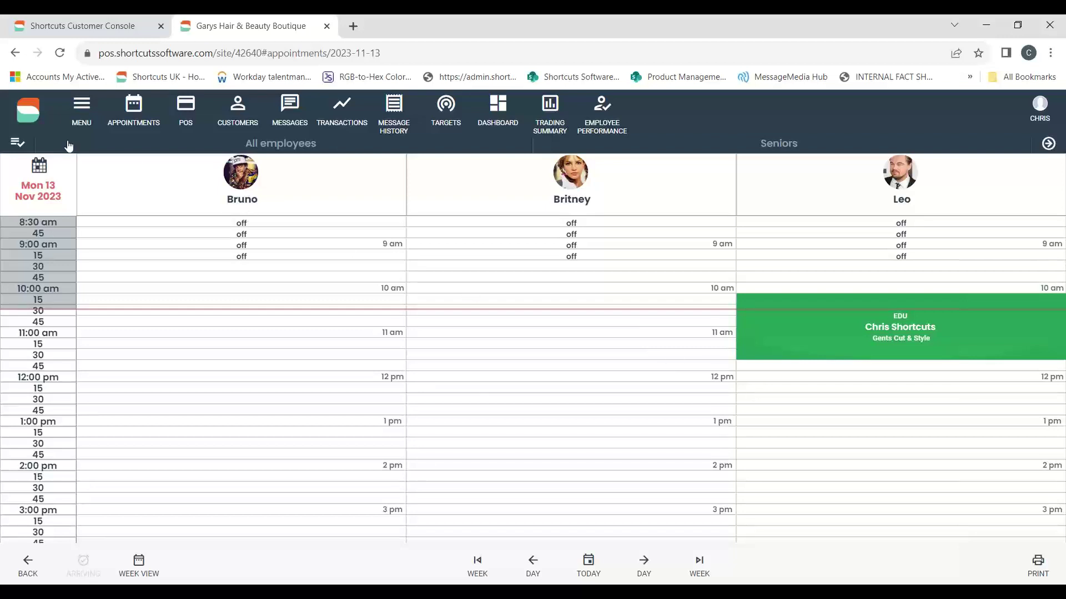
click(14, 145)
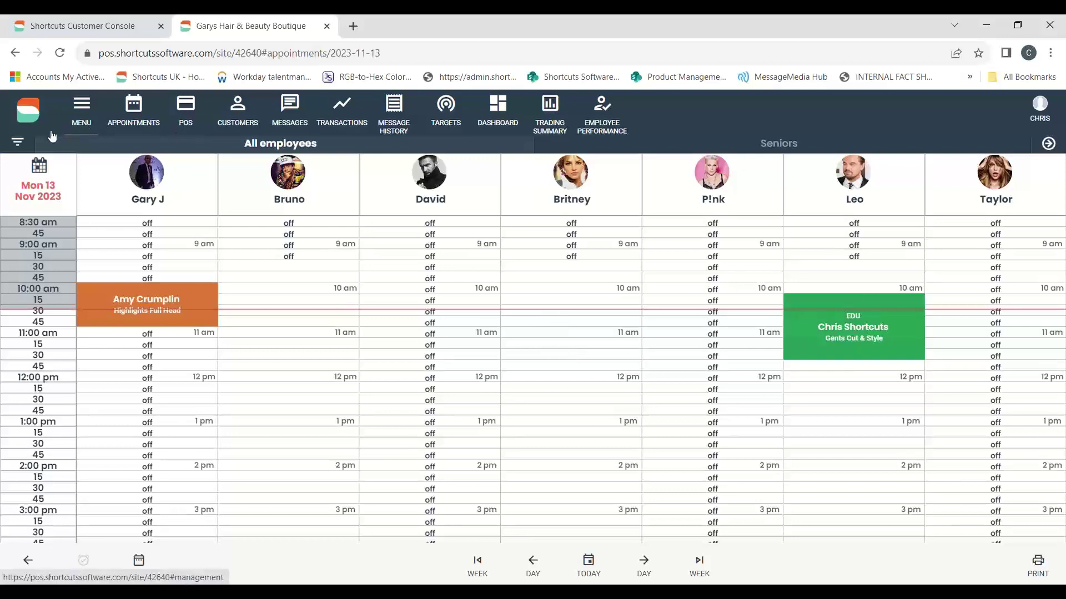
Create an appointment book filter with Rostered on set to Yes, name it "Rostered ON", and save and apply it.
click(17, 144)
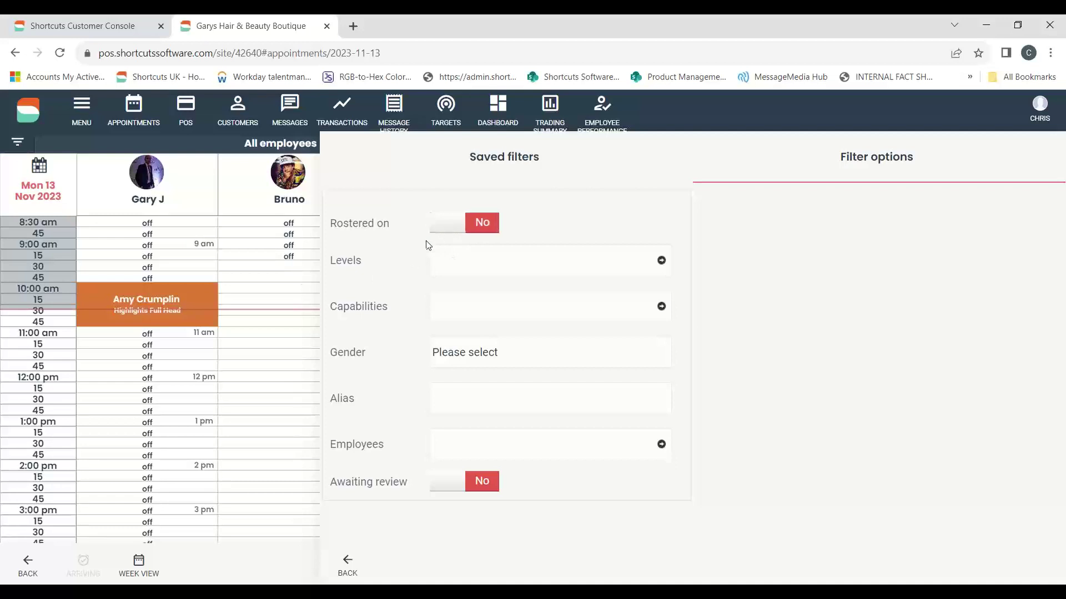
click(448, 223)
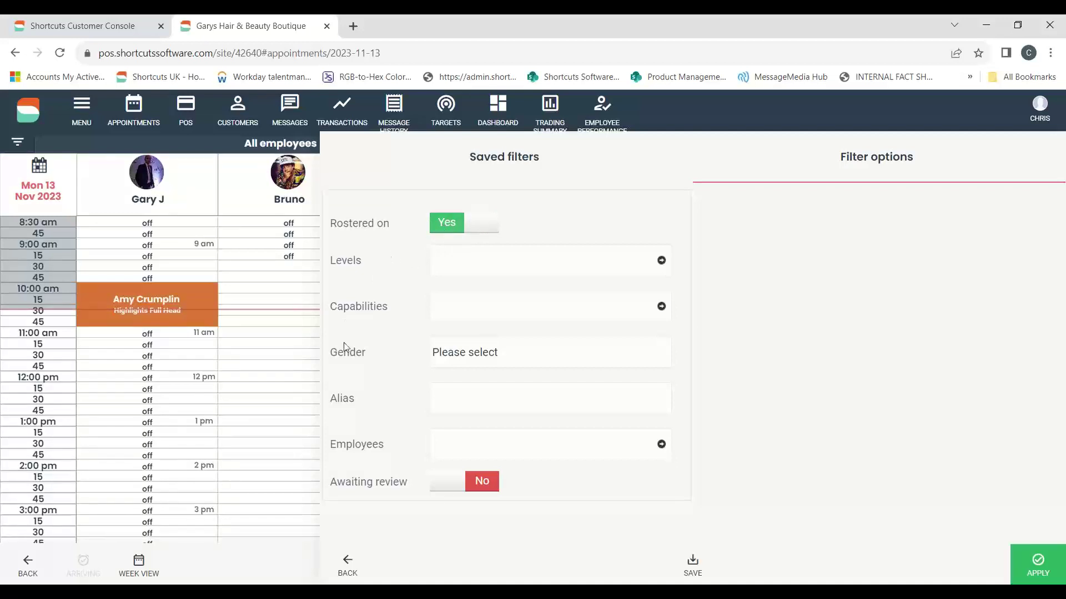
click(695, 564)
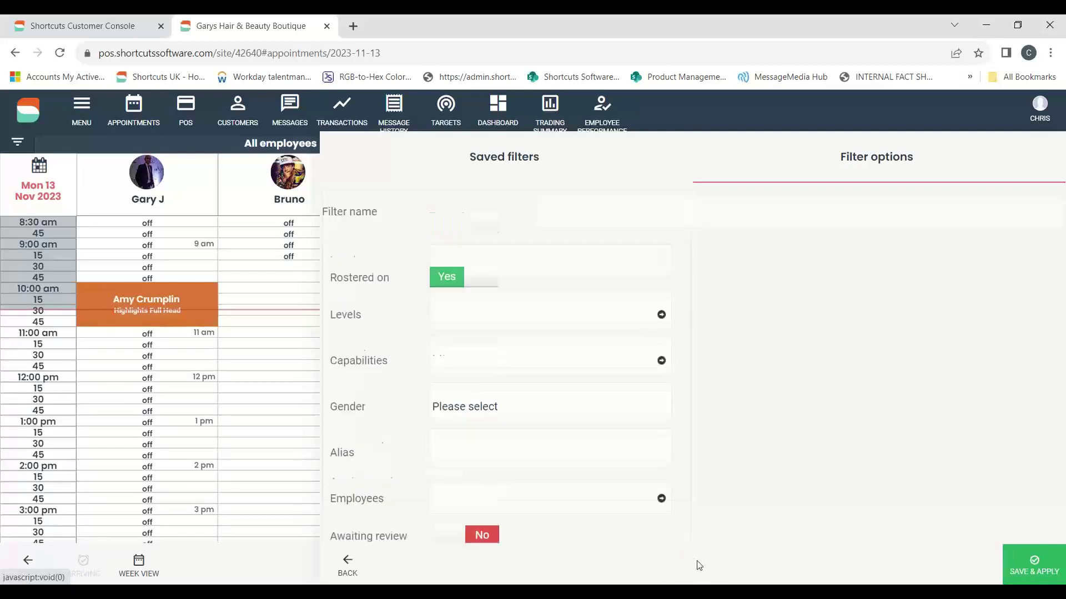
click(565, 213)
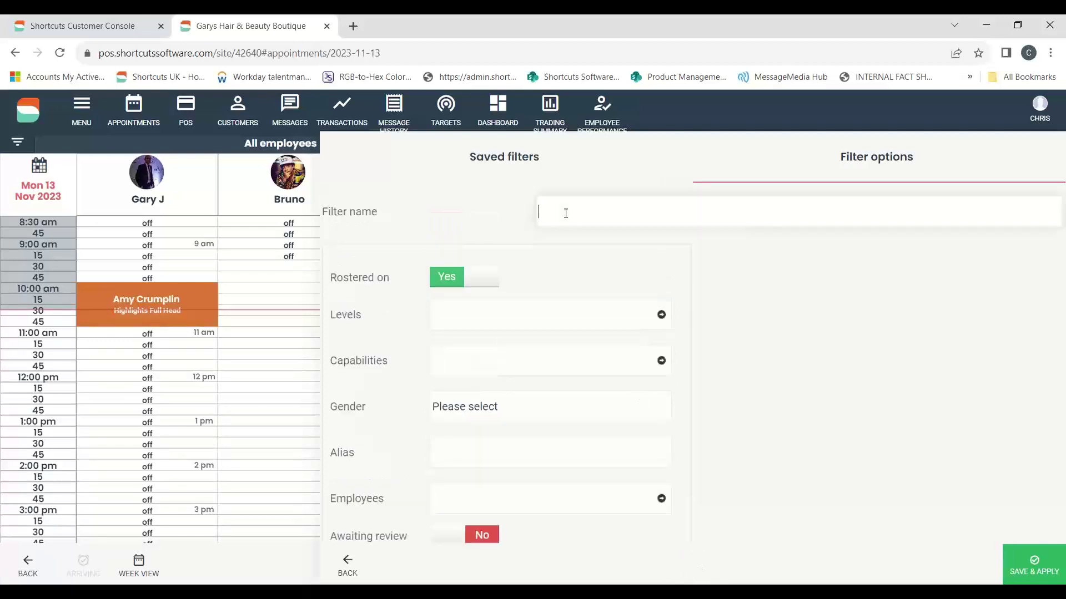
text(Rostered ON)
click(1033, 563)
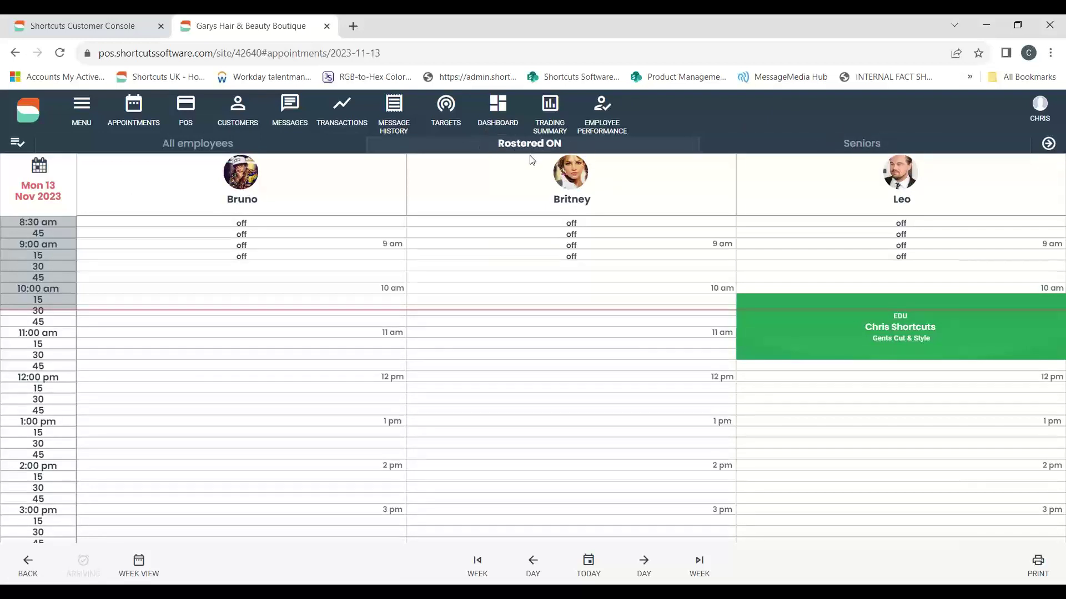
Compare the All employees, Rostered ON and Seniors views of the appointment book, ending on All employees.
click(230, 146)
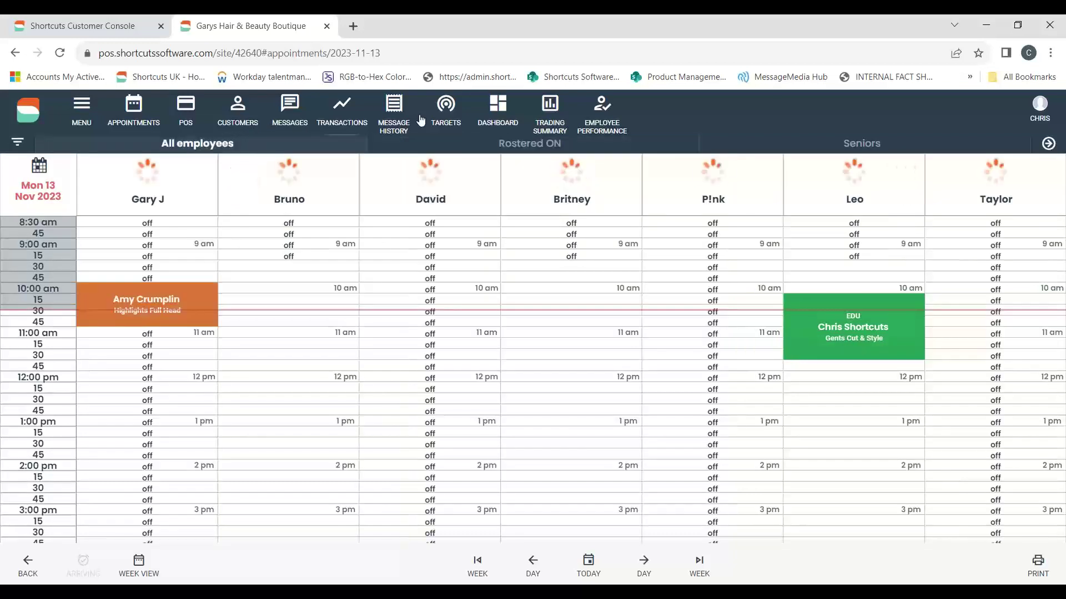
click(544, 145)
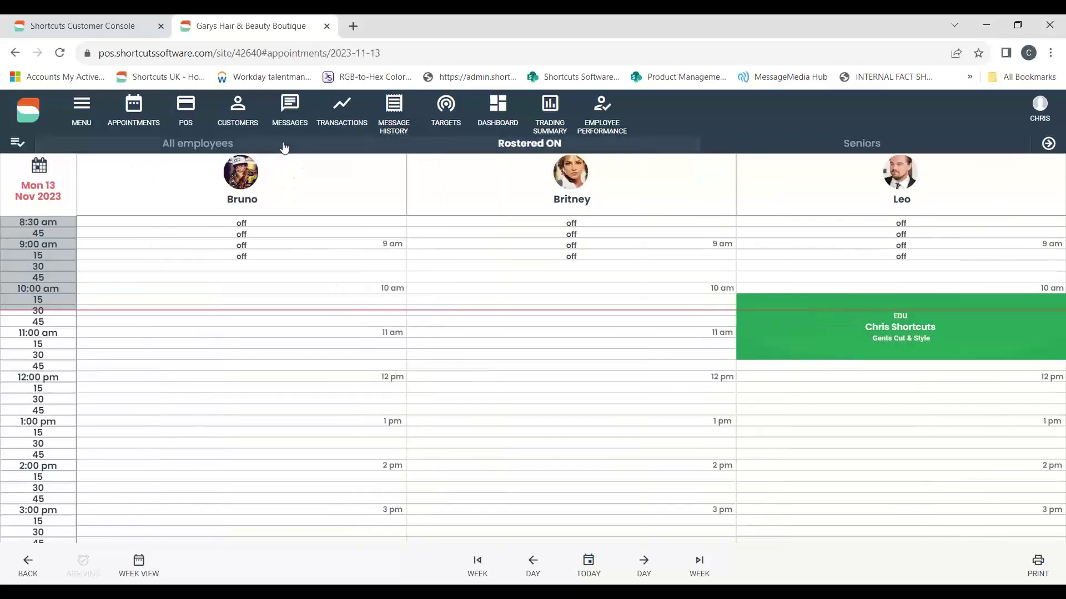
click(284, 146)
click(522, 146)
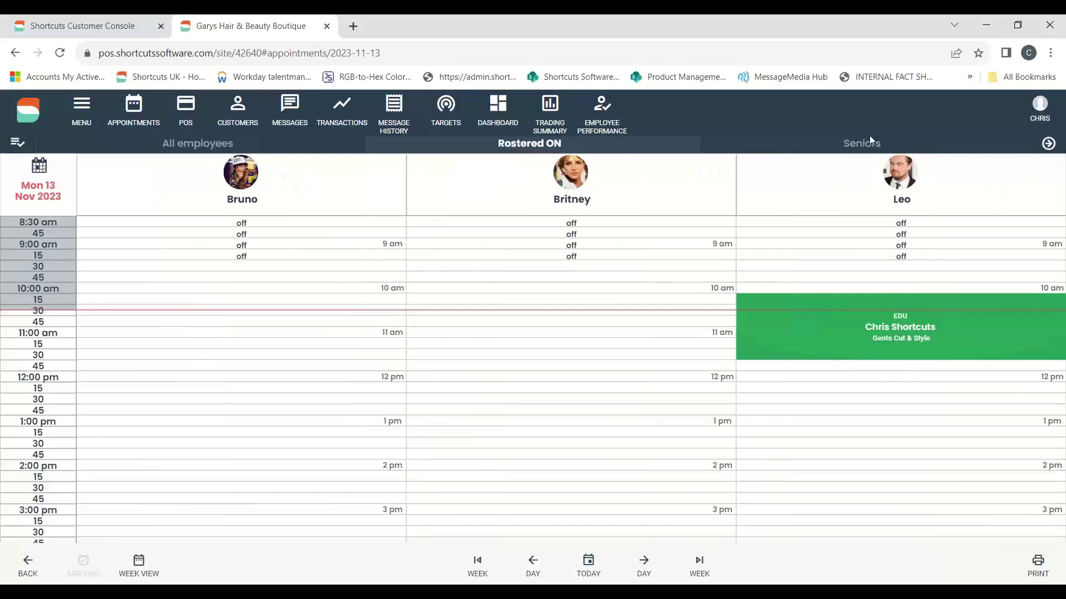
click(867, 142)
click(528, 141)
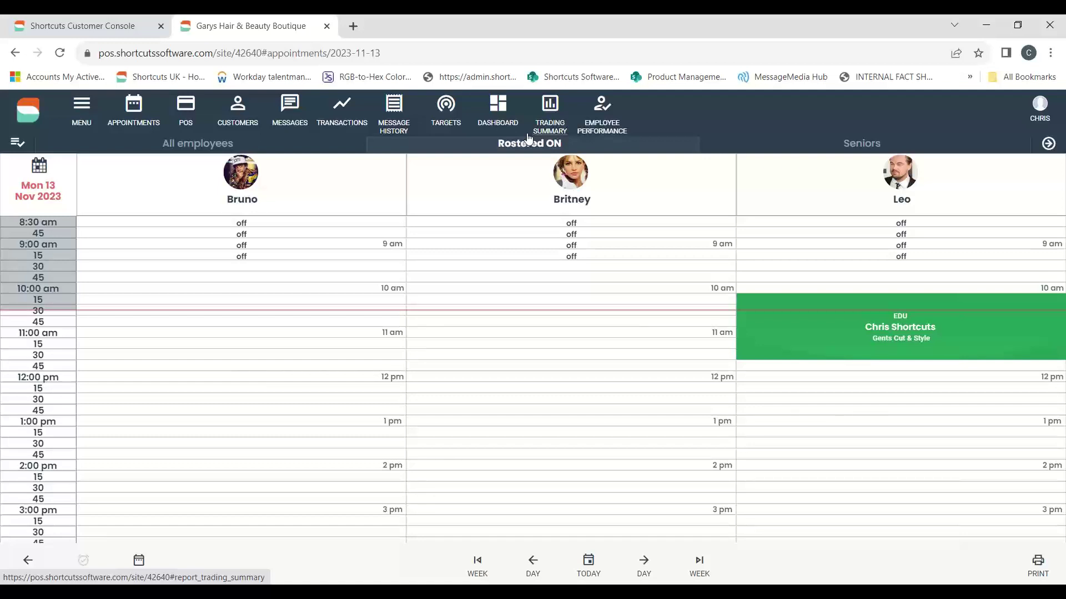
click(218, 146)
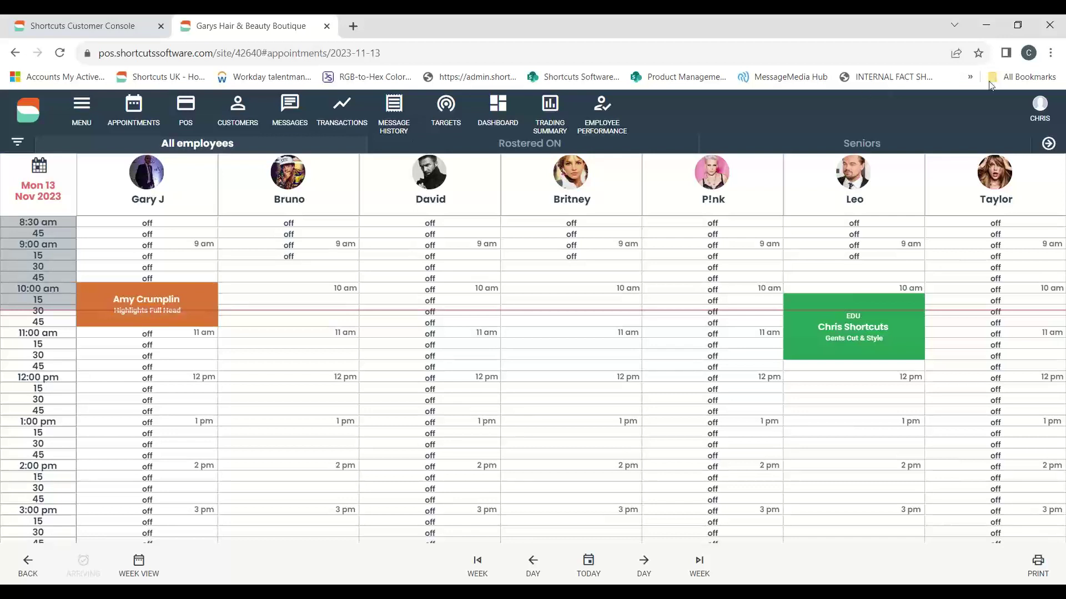
click(1061, 87)
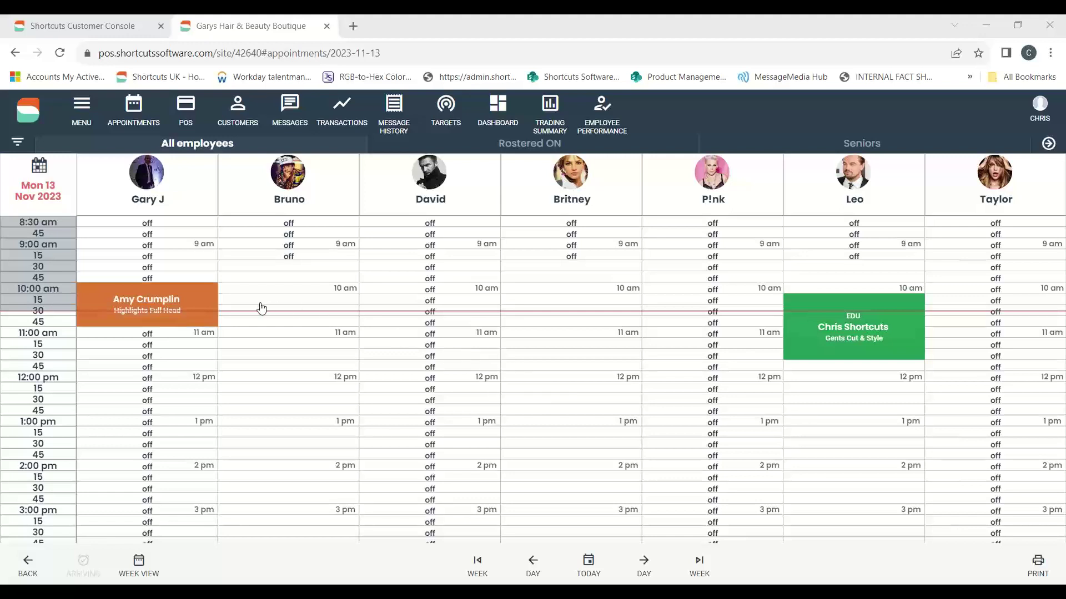
Start a booking at 11:45 am beneath the Gents Cut & Style appointment and review the recent, checked-out and remaining customer lists.
click(803, 370)
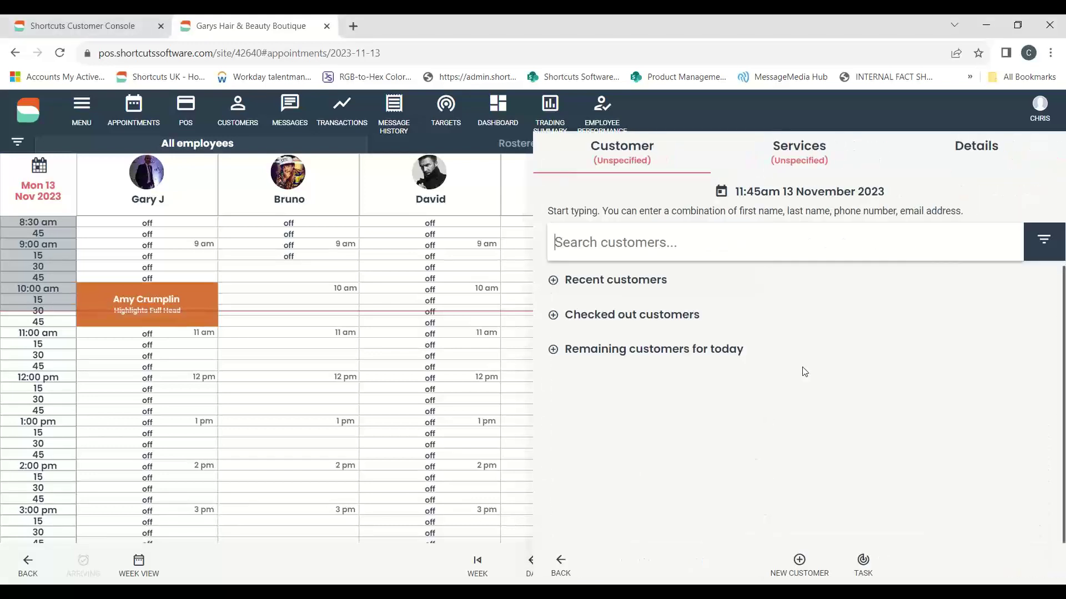
click(656, 242)
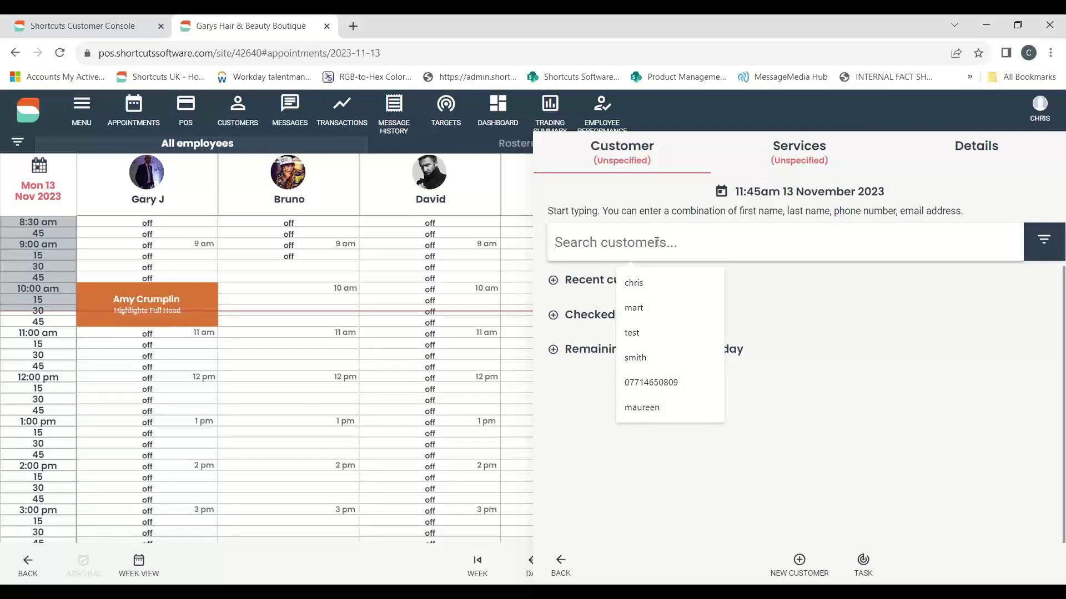
click(554, 283)
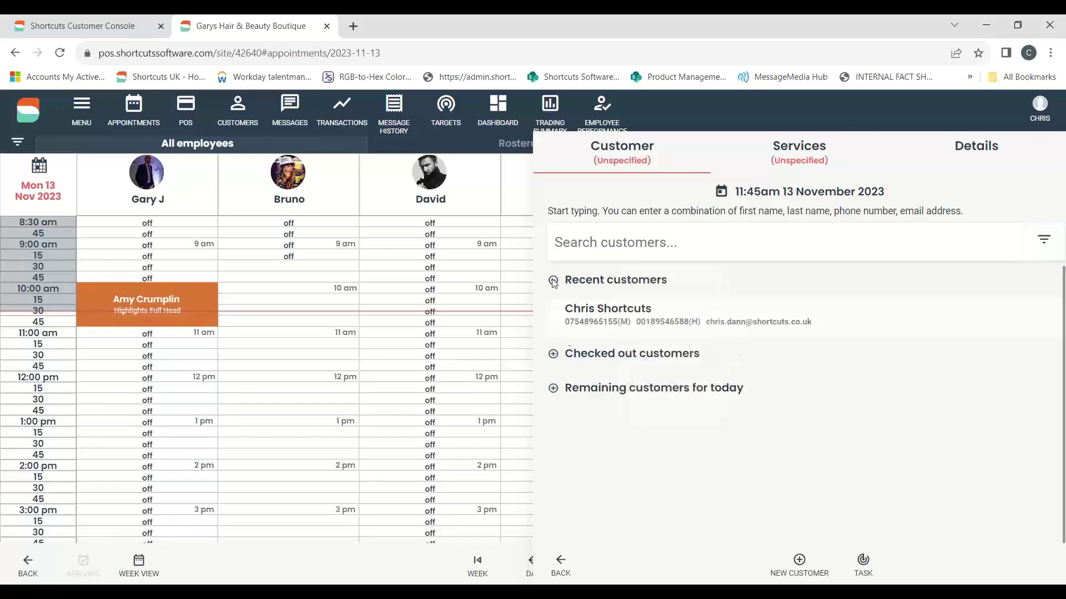
click(553, 281)
click(551, 319)
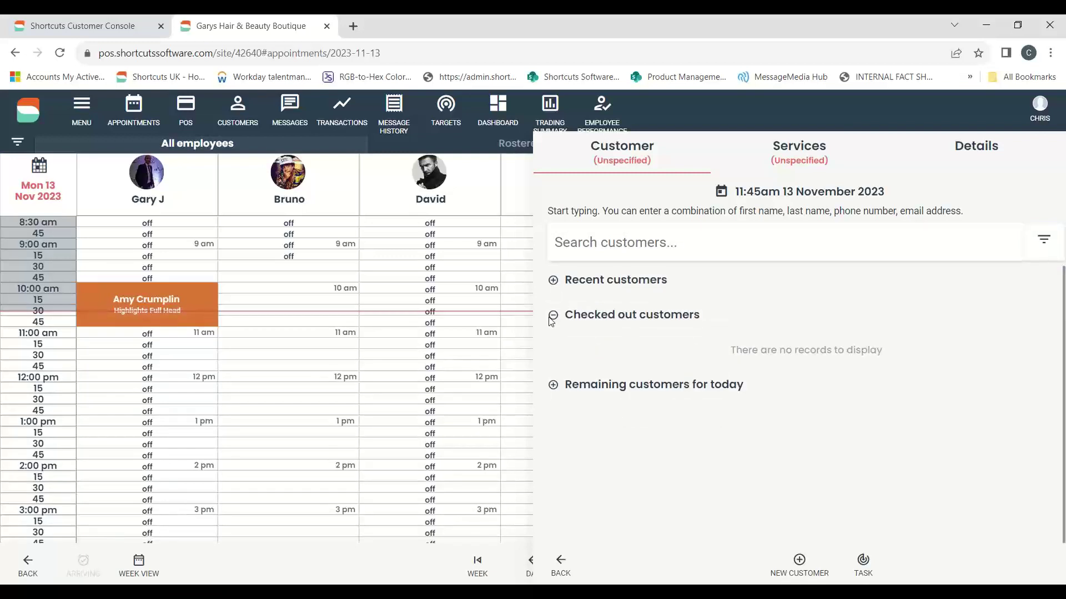
click(554, 387)
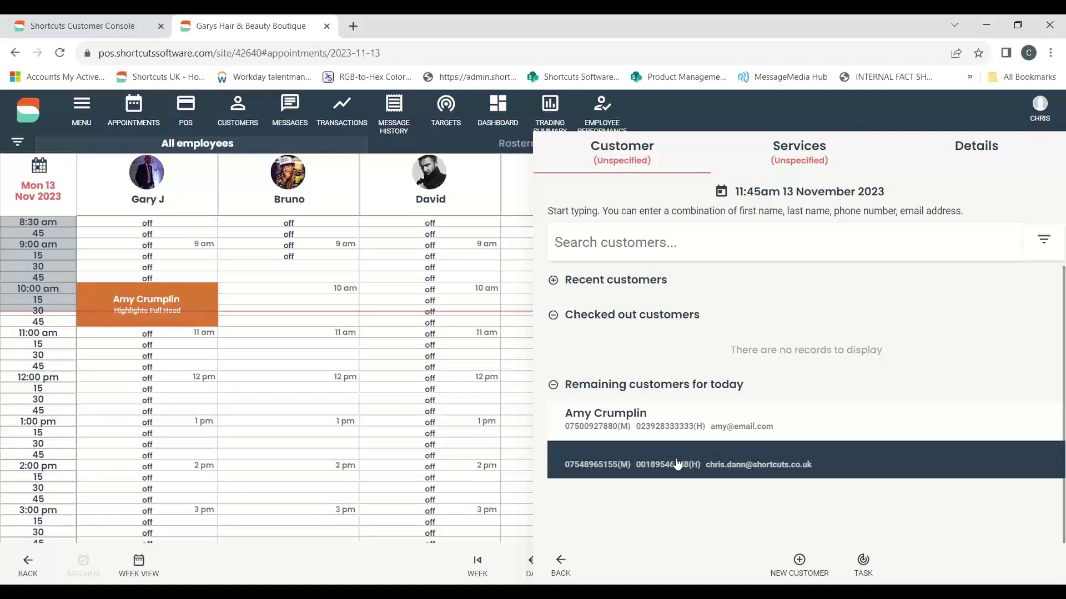
click(556, 321)
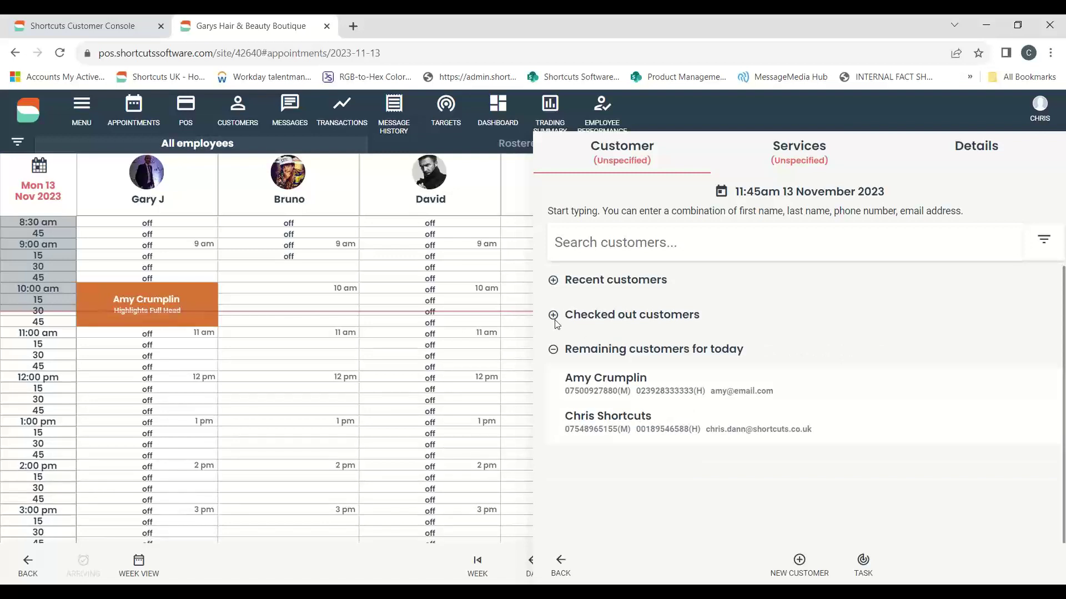
click(554, 351)
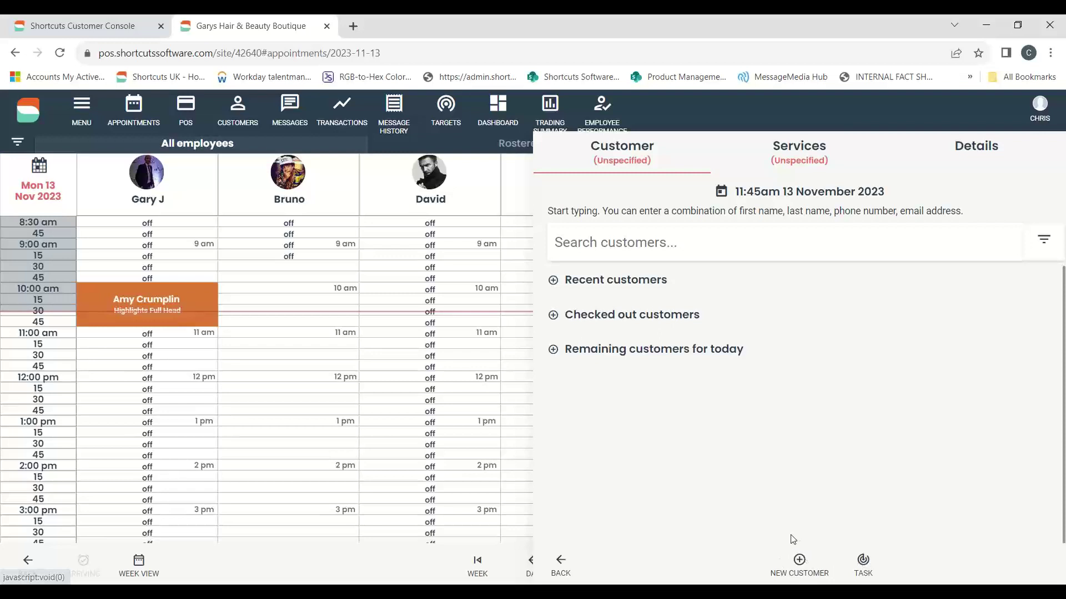
Find the customer for the 11:45 am booking by first name, select the first match and open the PIB alert for editing.
click(670, 245)
text(aimi)
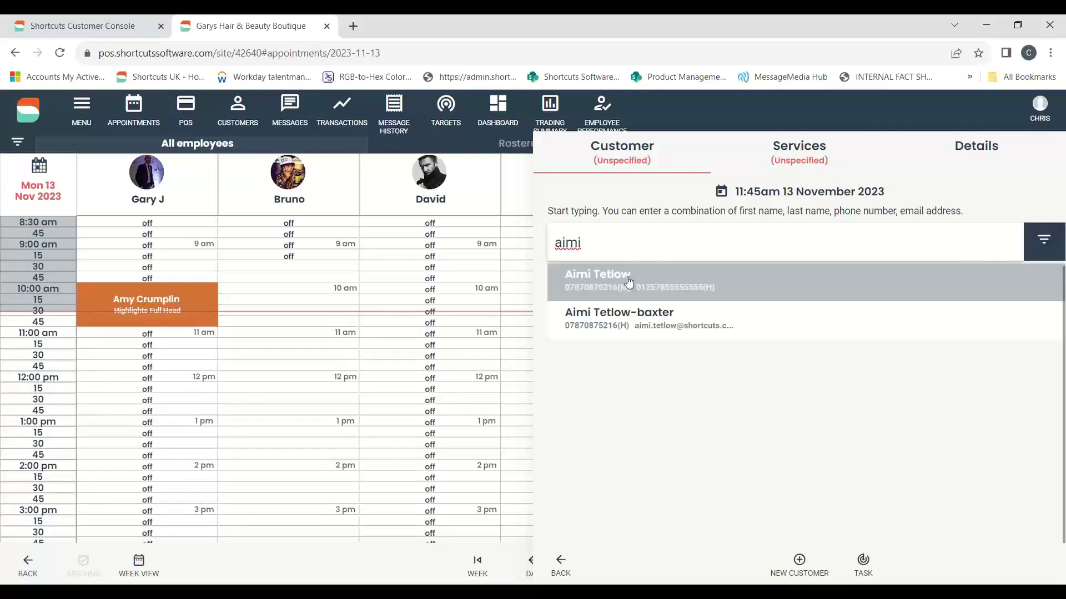
click(627, 282)
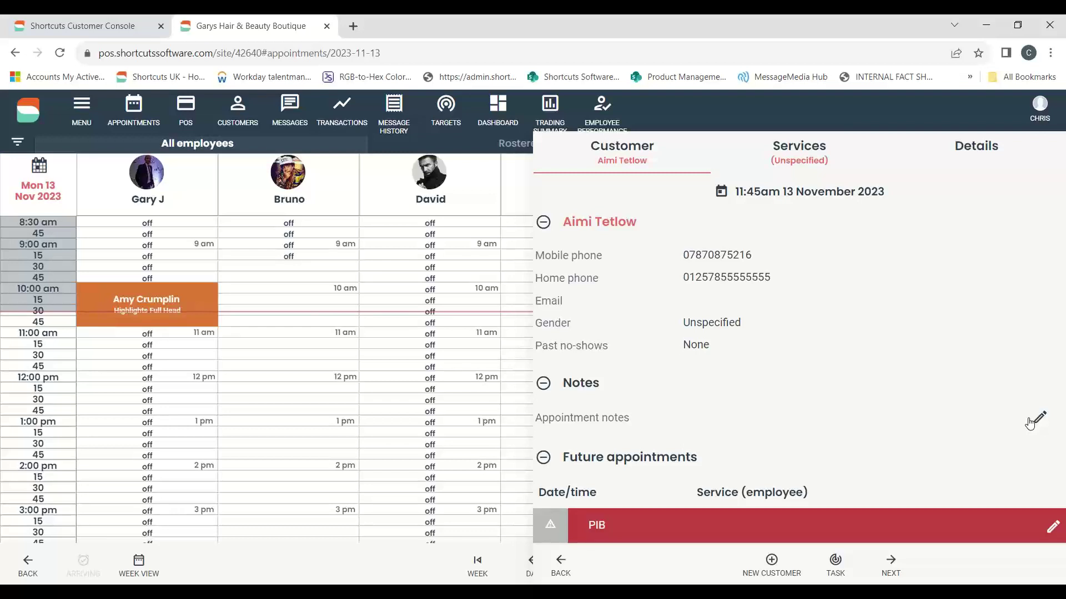
scroll(905, 277, down, 1)
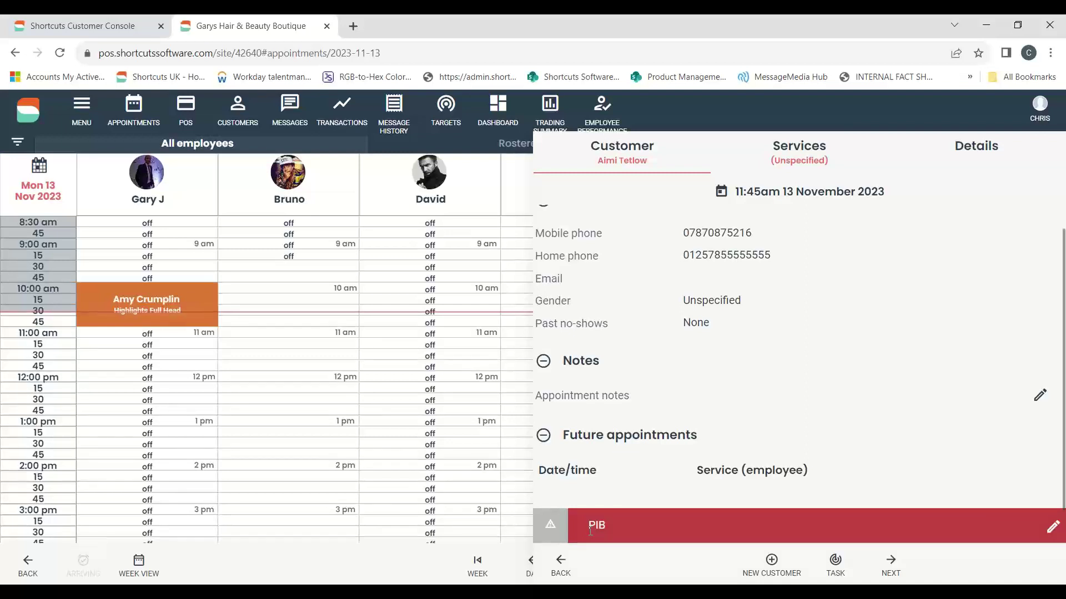
click(1050, 527)
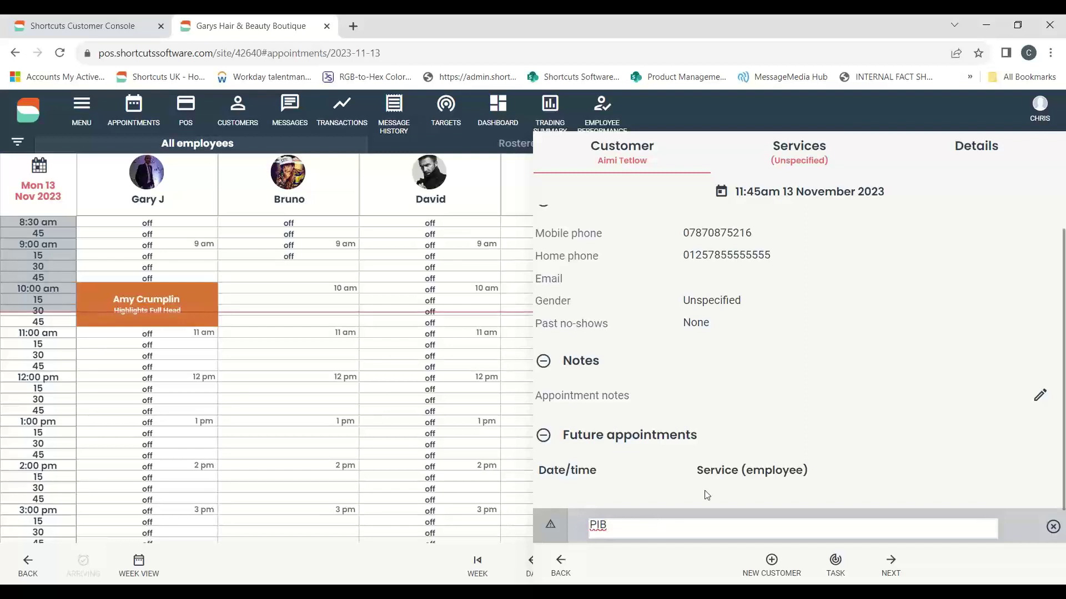
Add the Party Lashes service from the Beauty Eyes category to the booking and mark its assigned employee as requested.
click(892, 563)
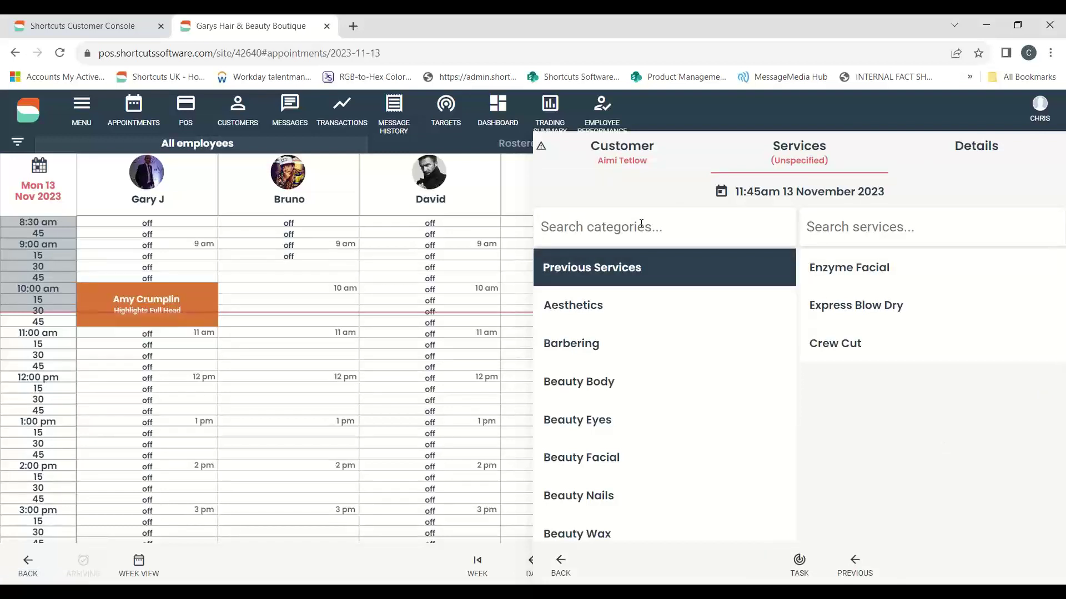
click(601, 221)
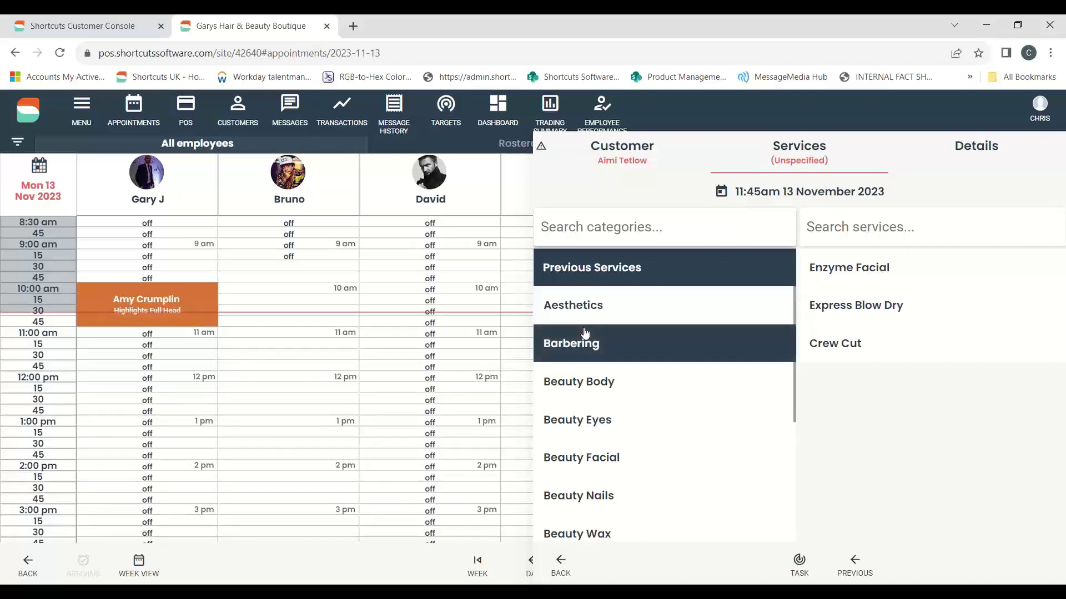
click(578, 420)
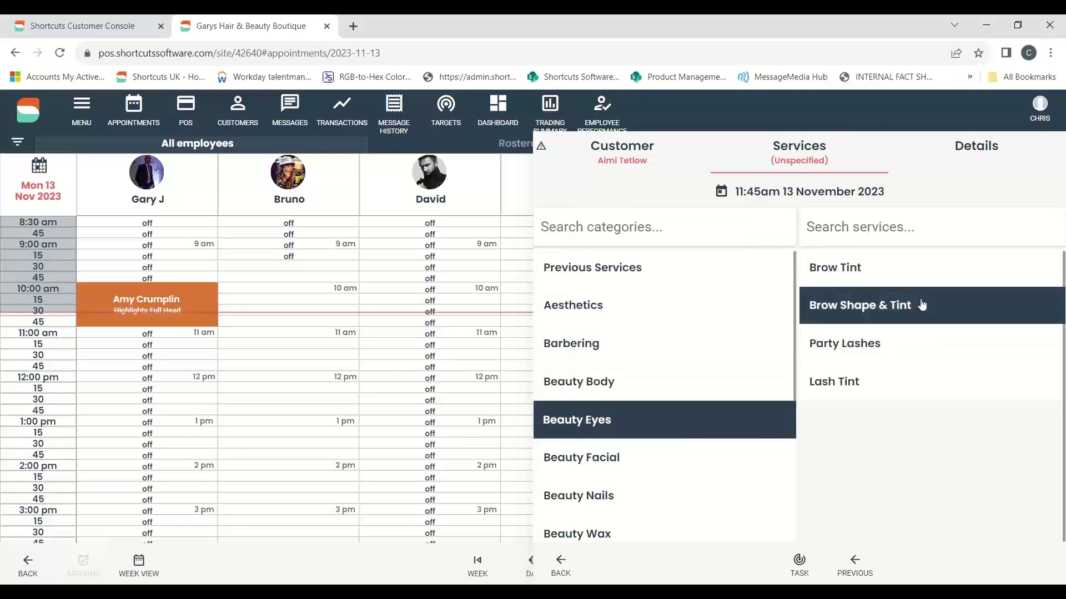
click(909, 343)
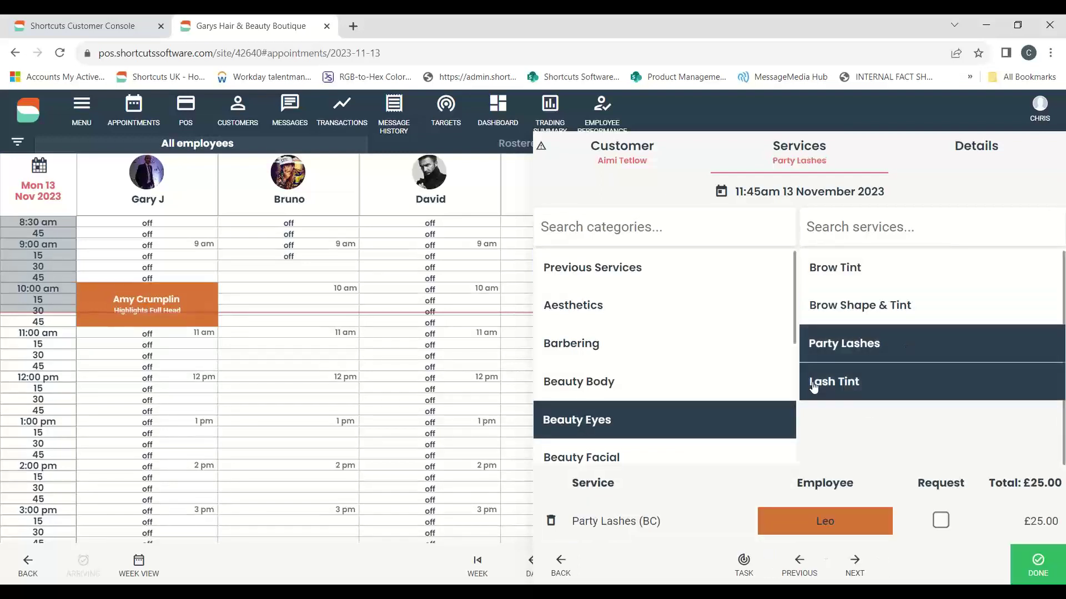
click(943, 523)
Set the booking's required tag to EDU and save the appointment.
click(1031, 563)
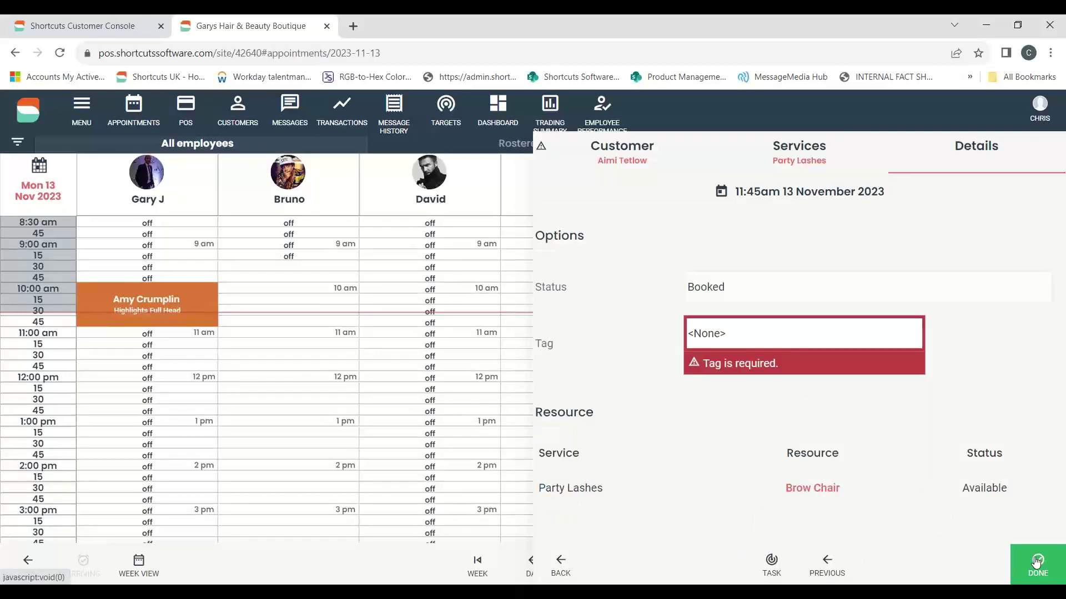
click(740, 339)
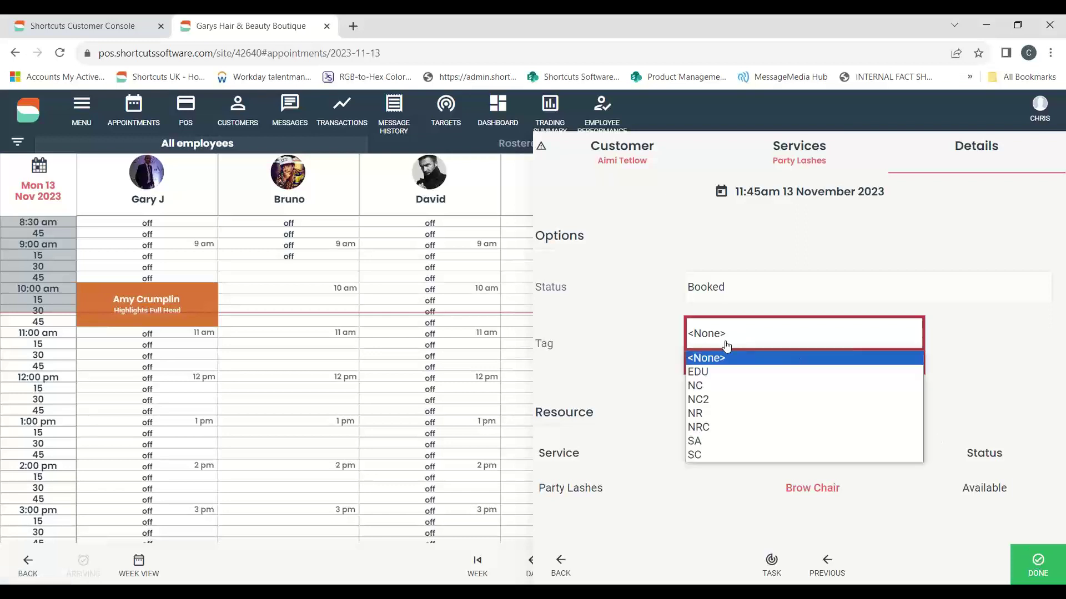
click(706, 372)
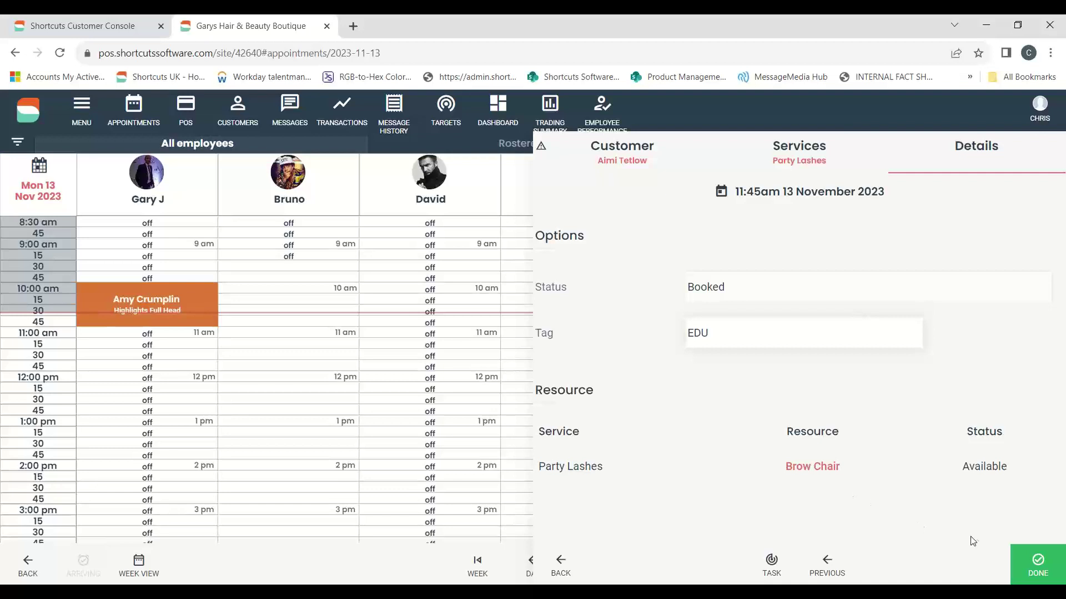
click(1054, 569)
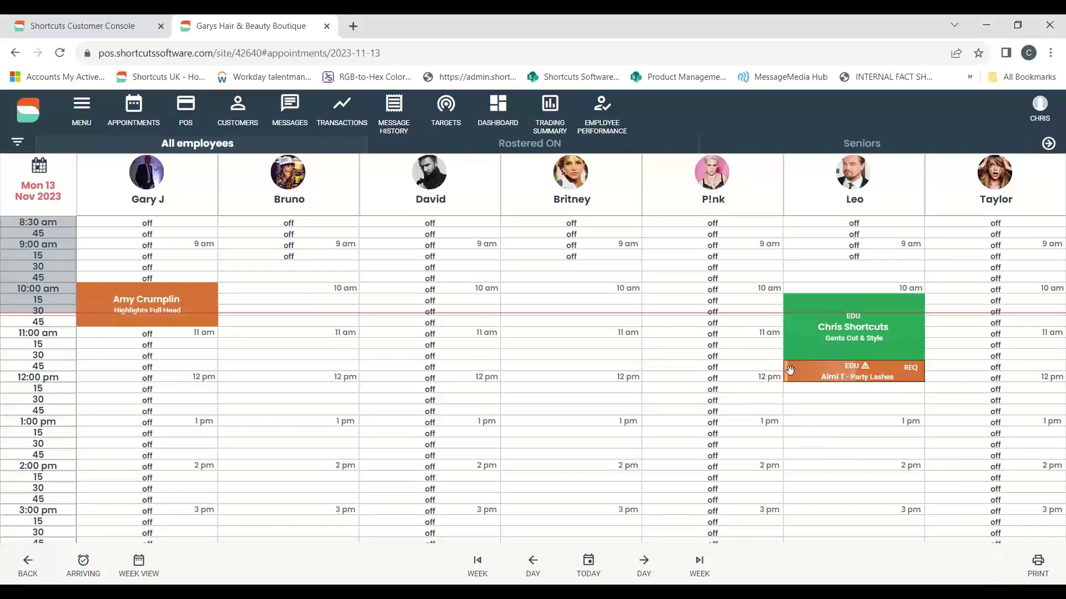
Extend the Party Lashes appointment to 1:45 pm and to 3:15 pm, and shorten it back to end at 12:15 pm.
mouse_move(789, 368)
mouse_move(897, 367)
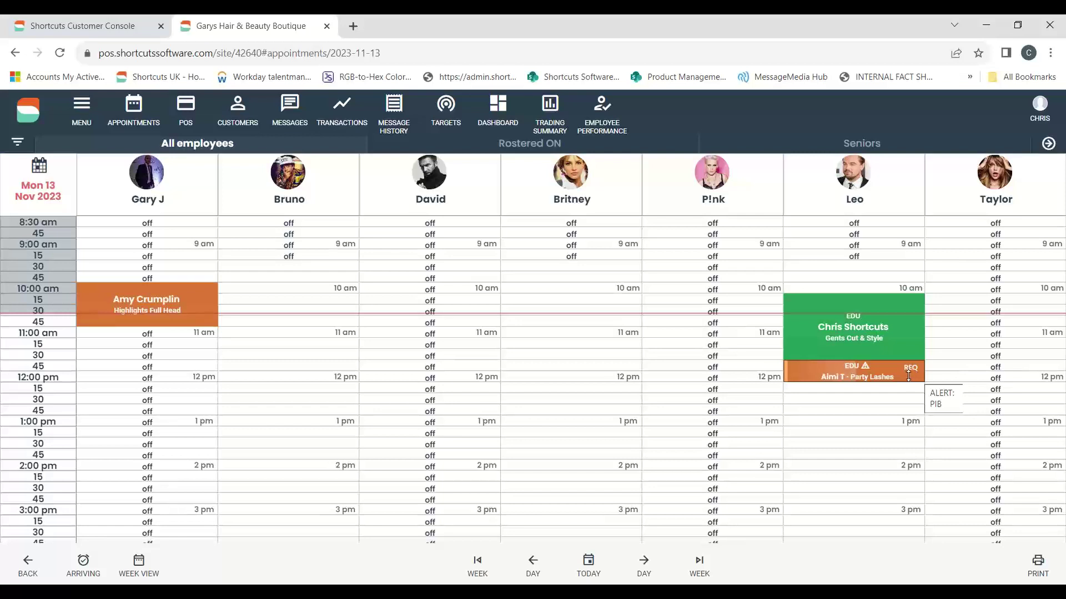
drag(911, 378, 913, 448)
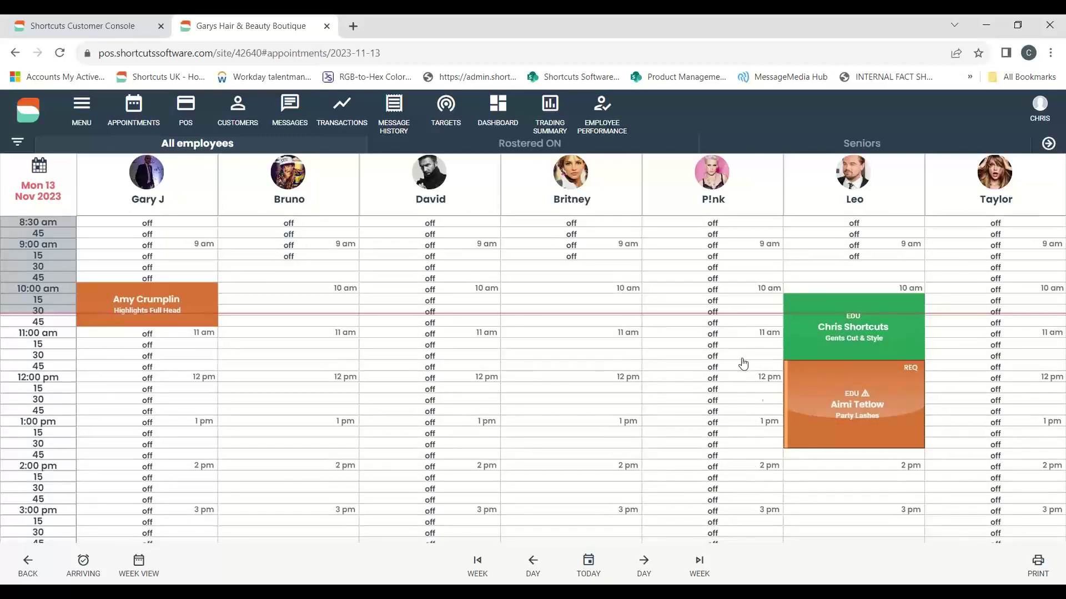
scroll(744, 361, down, 2)
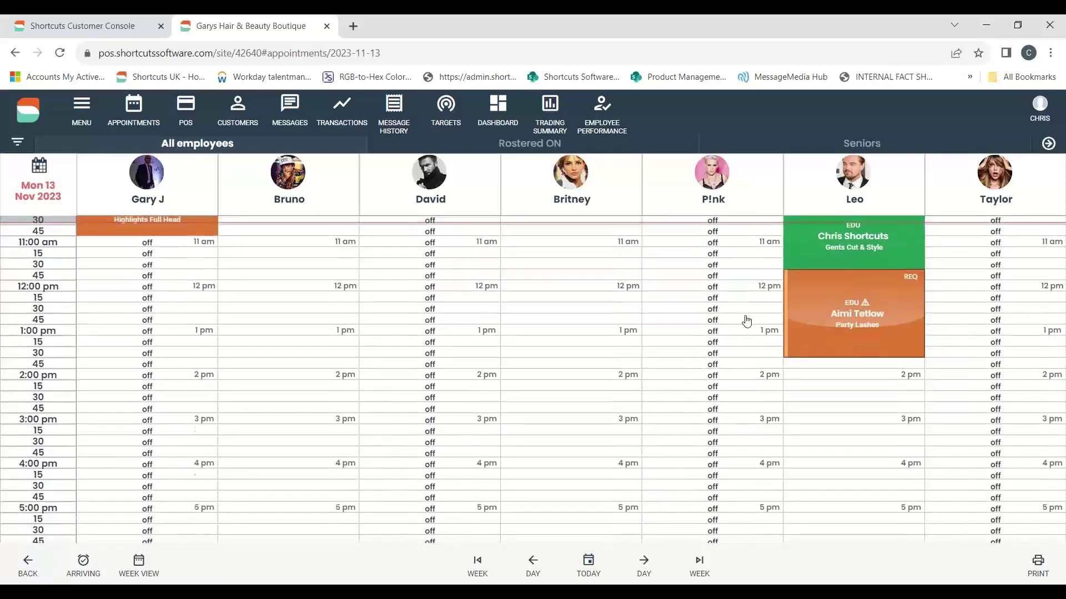
scroll(747, 321, up, 1)
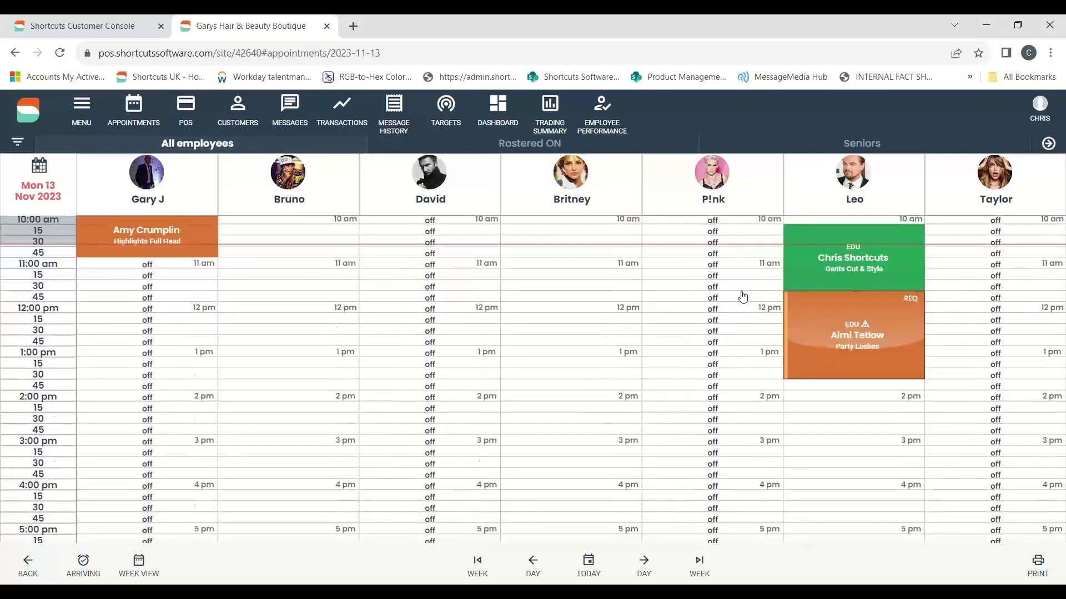
scroll(742, 297, up, 2)
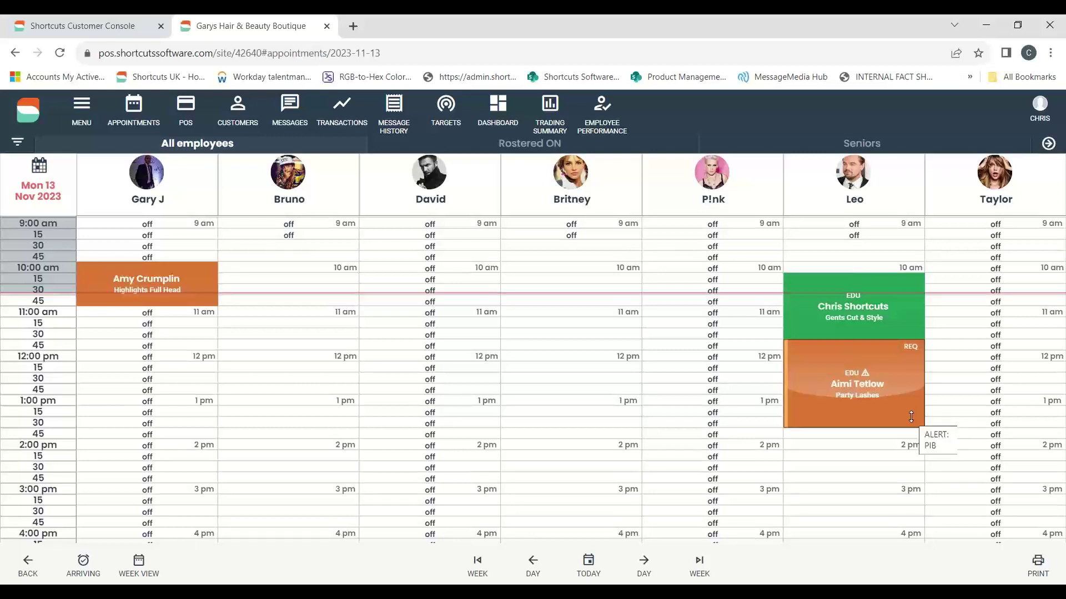
drag(911, 417, 921, 492)
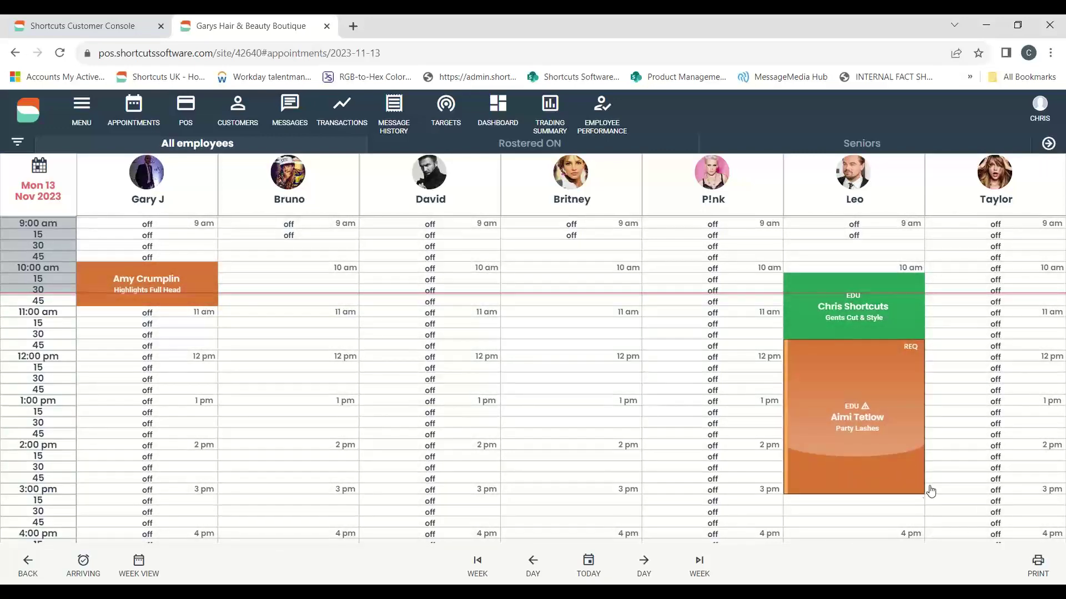
drag(919, 491, 915, 359)
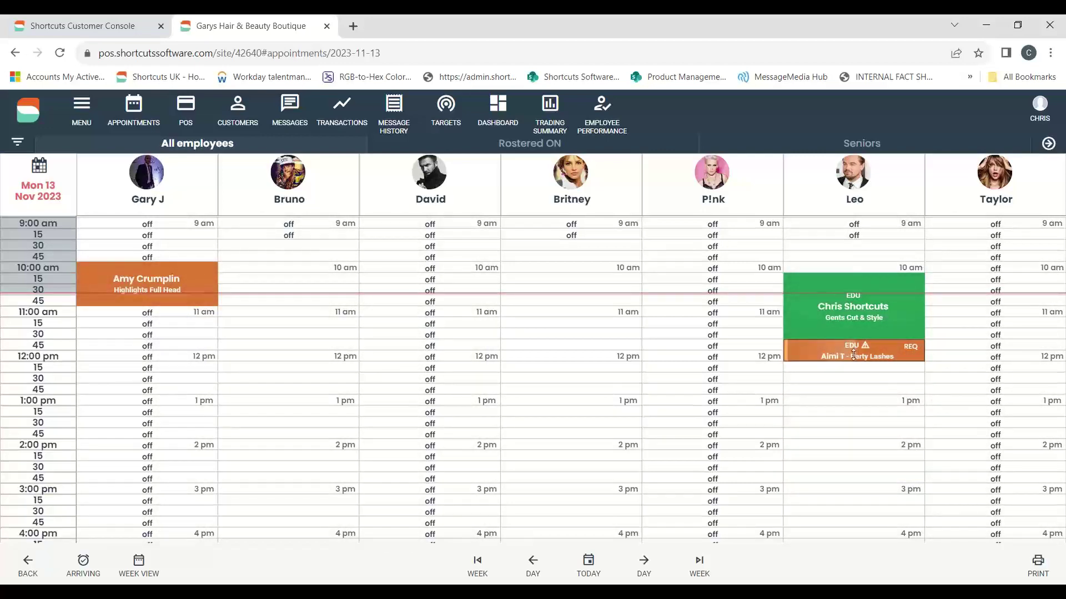
Move the Party Lashes appointment to 12:45 pm and on to 10:45 am in the fourth employee's column.
mouse_move(800, 344)
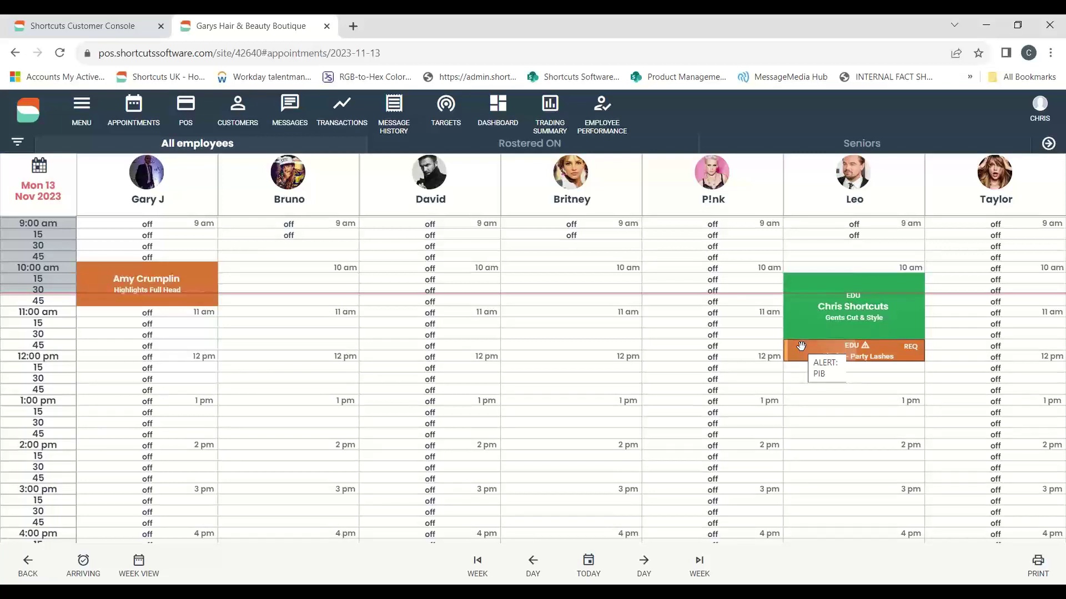
mouse_move(800, 344)
mouse_down()
mouse_move(625, 307)
mouse_move(507, 315)
mouse_move(527, 412)
mouse_move(647, 303)
mouse_move(519, 350)
mouse_move(585, 464)
mouse_move(519, 355)
mouse_move(528, 325)
mouse_up()
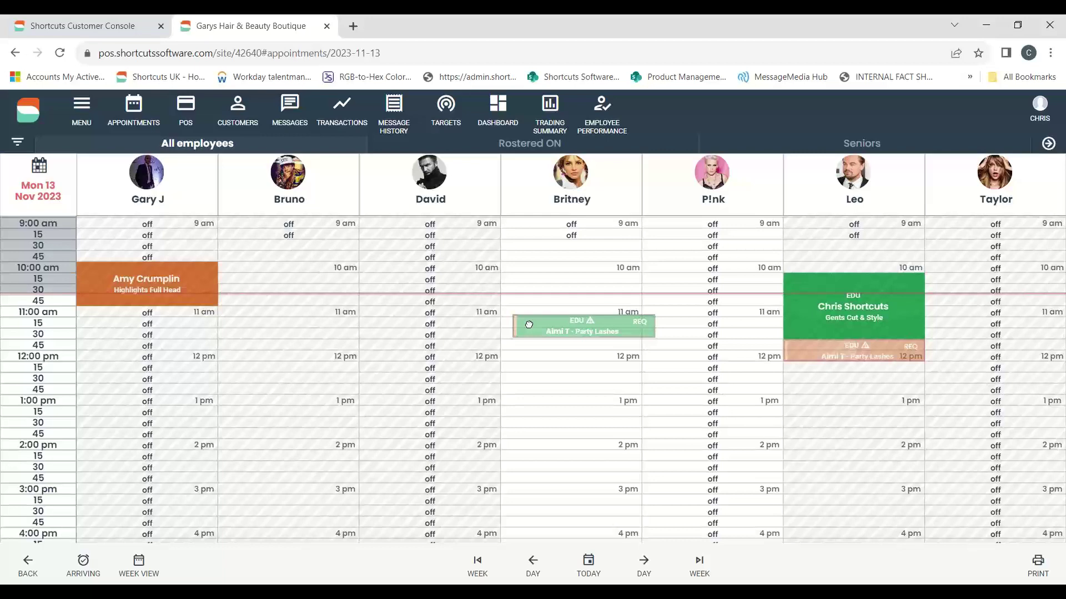
drag(528, 324, 527, 390)
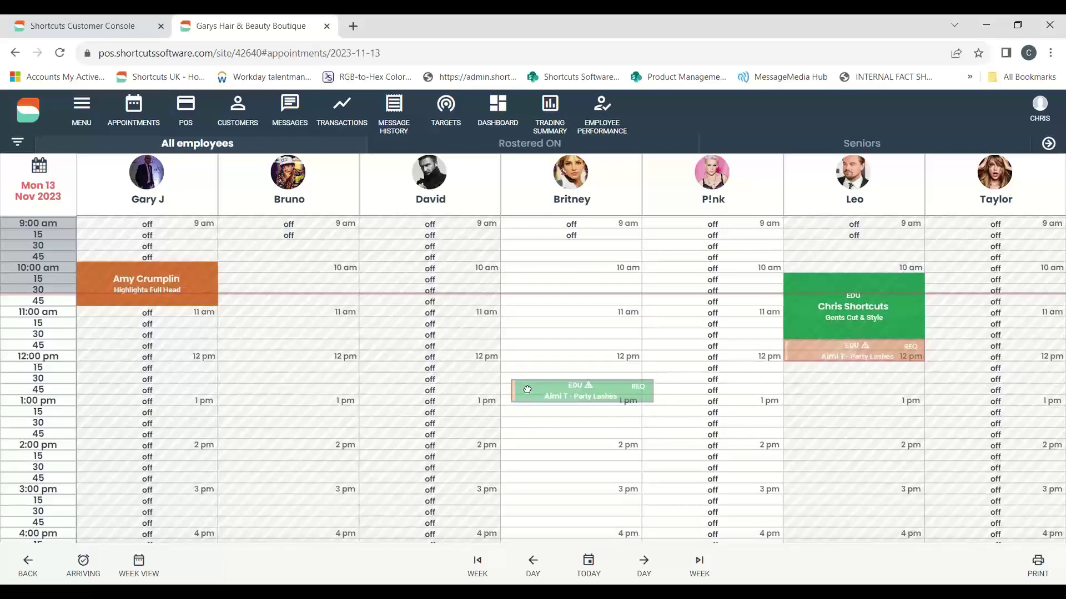
drag(527, 390, 794, 395)
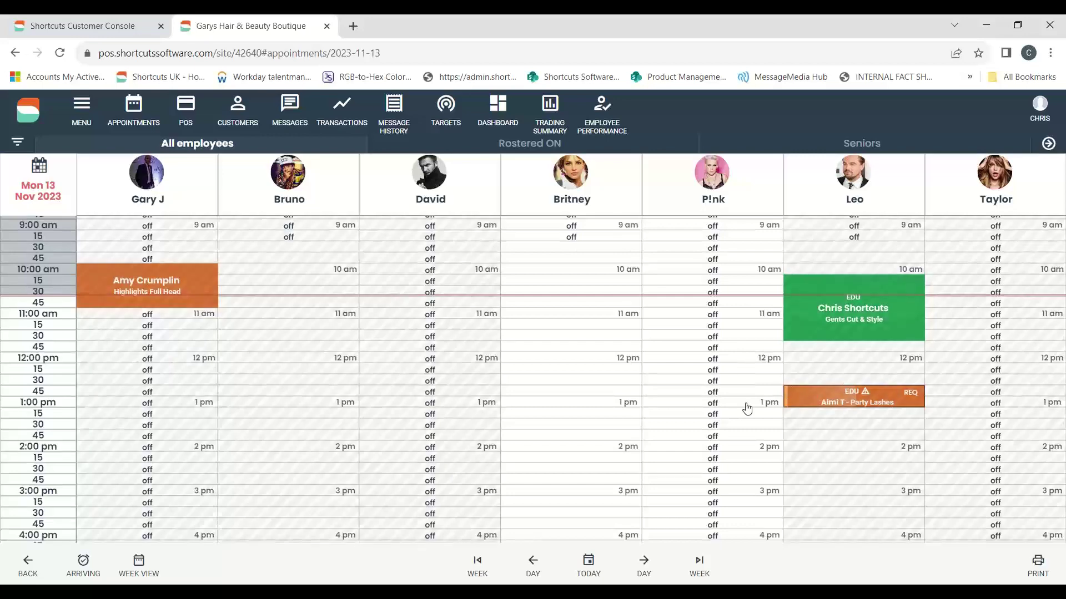
drag(797, 381, 581, 340)
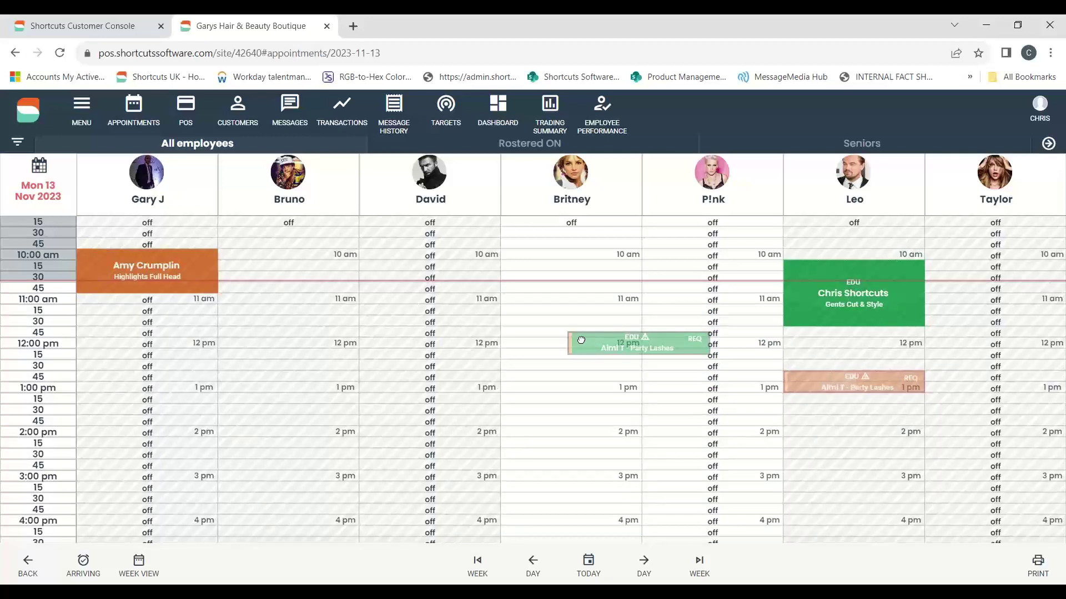
drag(581, 340, 516, 293)
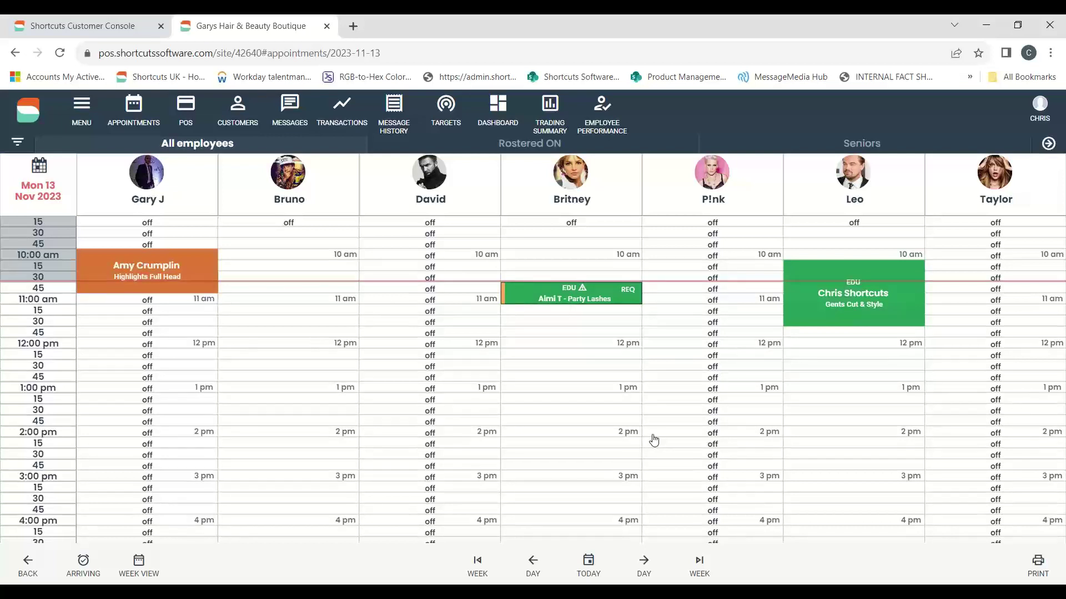
Review the Party Lashes appointment's summary, available actions and full booking record, and return to the appointment book.
click(523, 289)
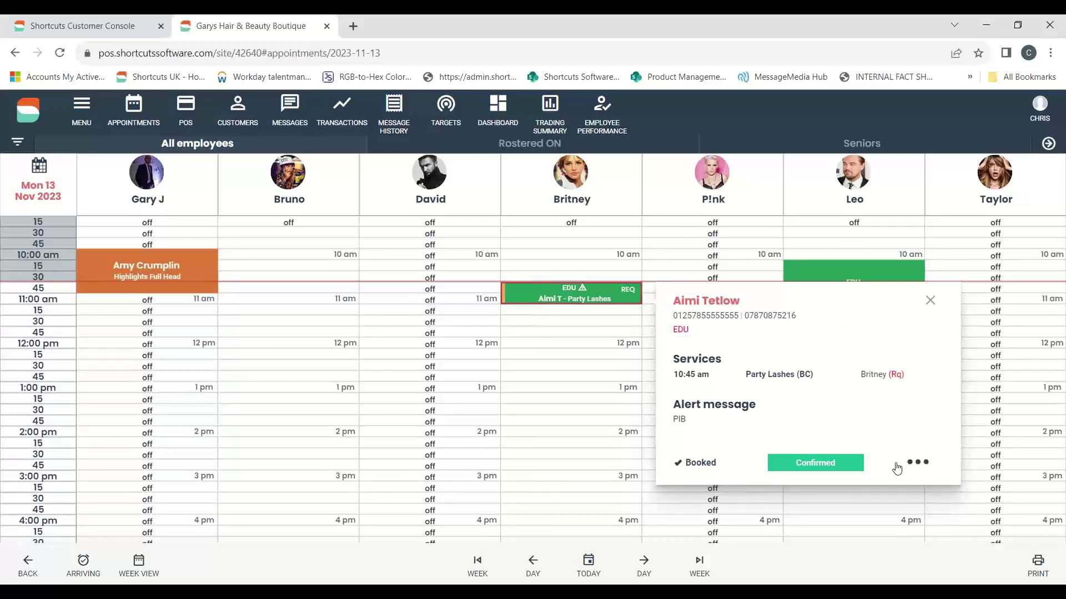
click(917, 464)
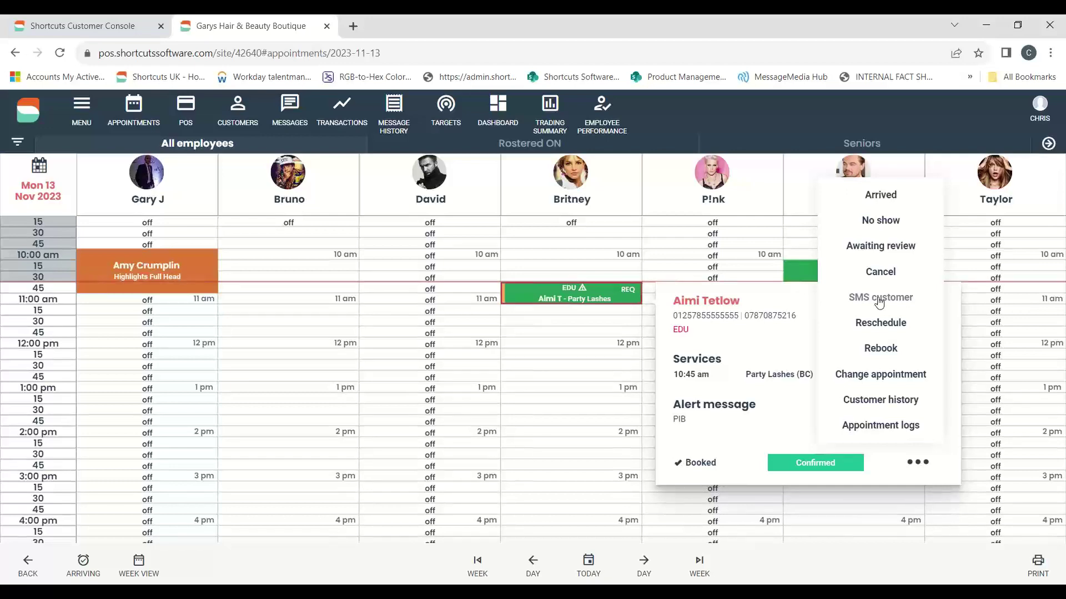
double_click(605, 293)
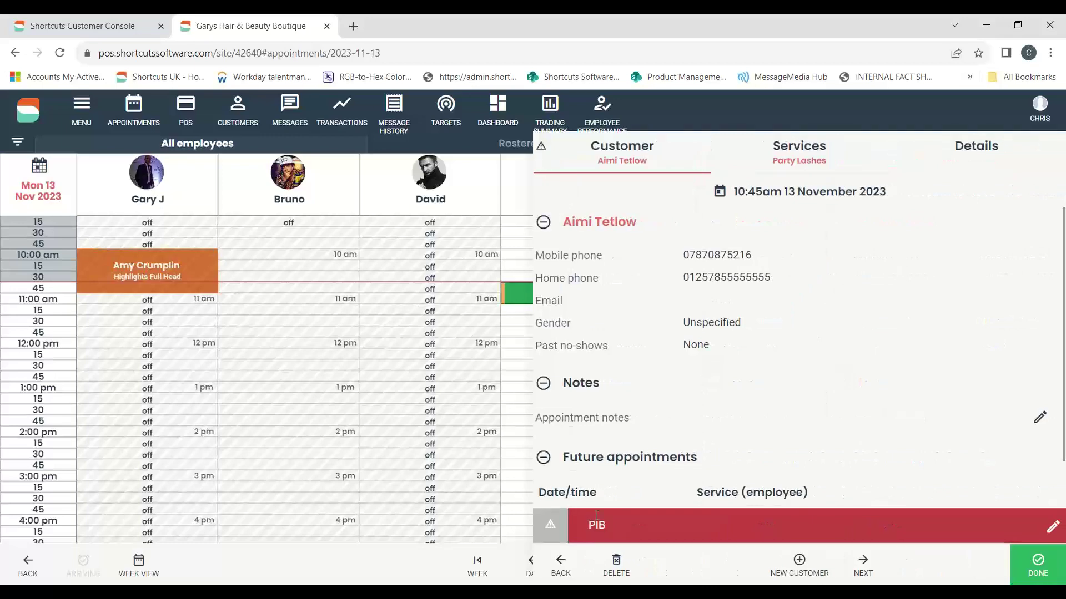
click(566, 565)
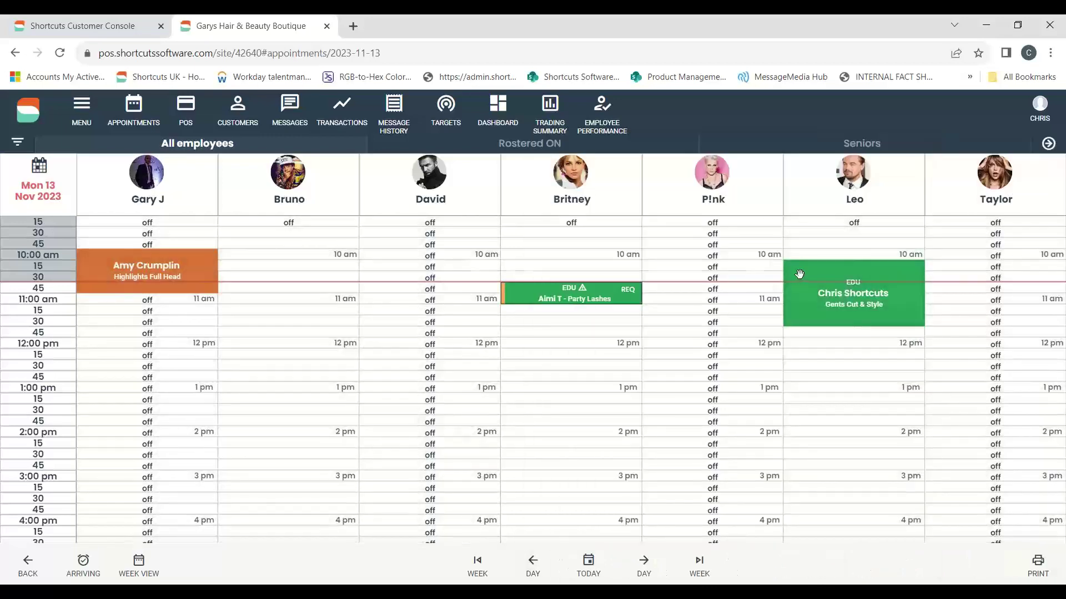
Mark both the Gents Cut & Style appointment and the Party Lashes appointment as Arrived.
click(787, 274)
click(724, 399)
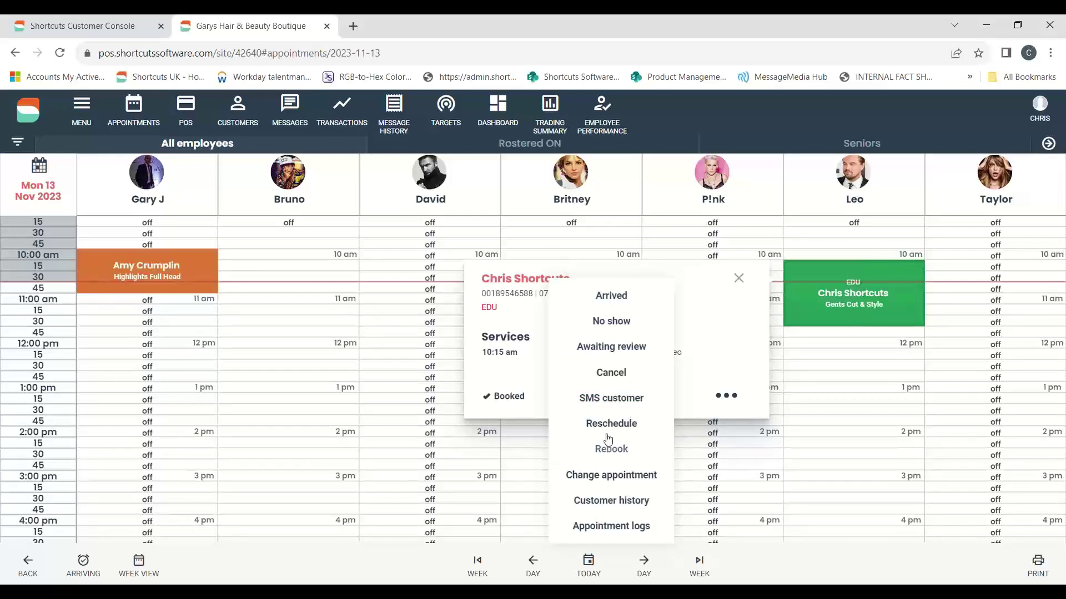
click(618, 303)
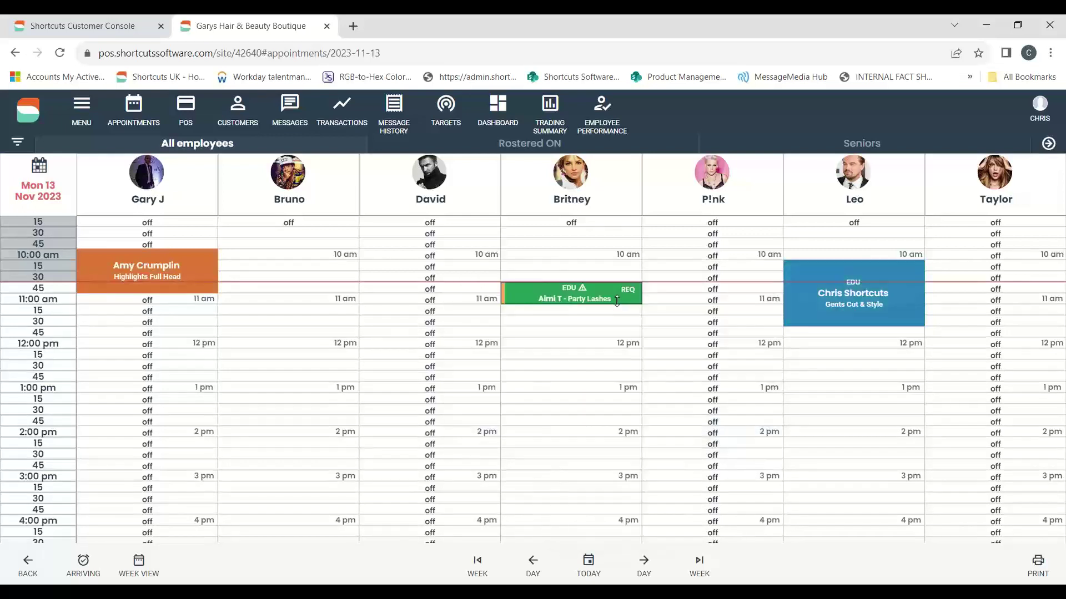
click(521, 293)
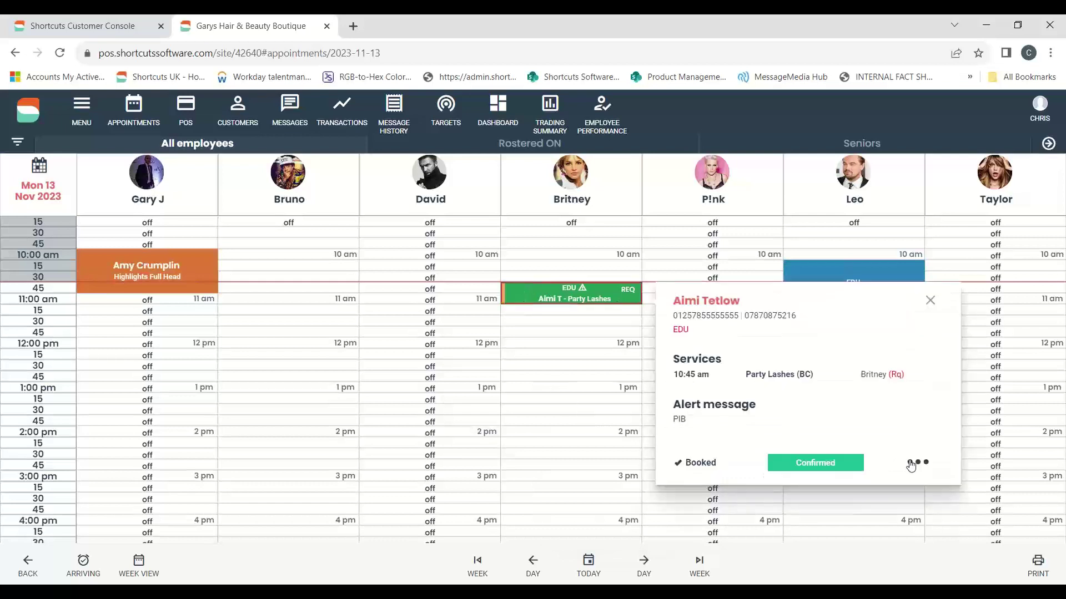
click(915, 464)
click(886, 203)
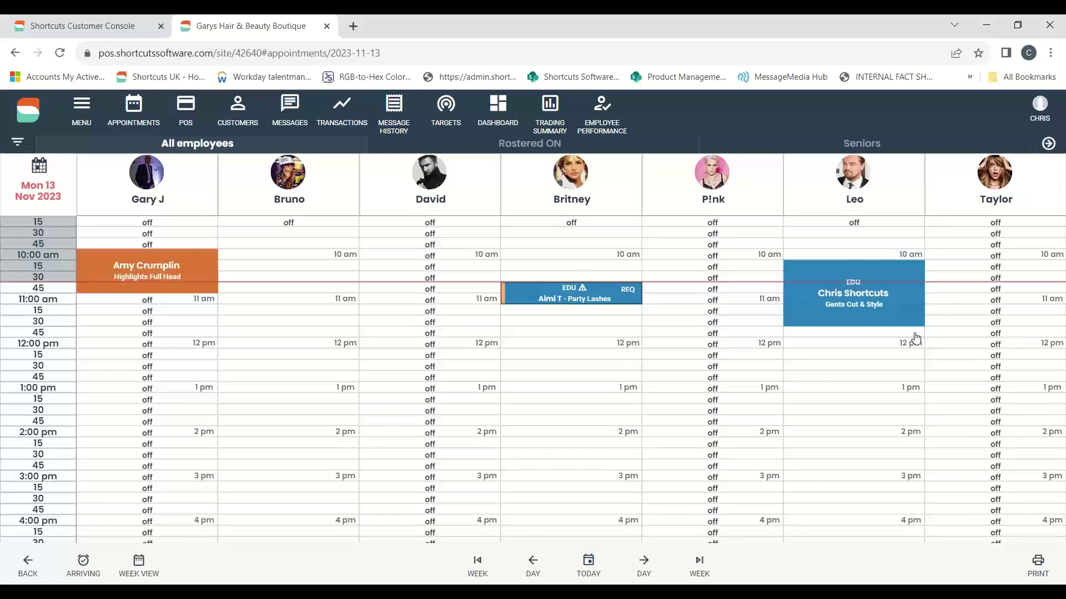
Reschedule the Party Lashes appointment to 14 November 2023 at 12:15 pm in the fourth employee's column.
click(525, 291)
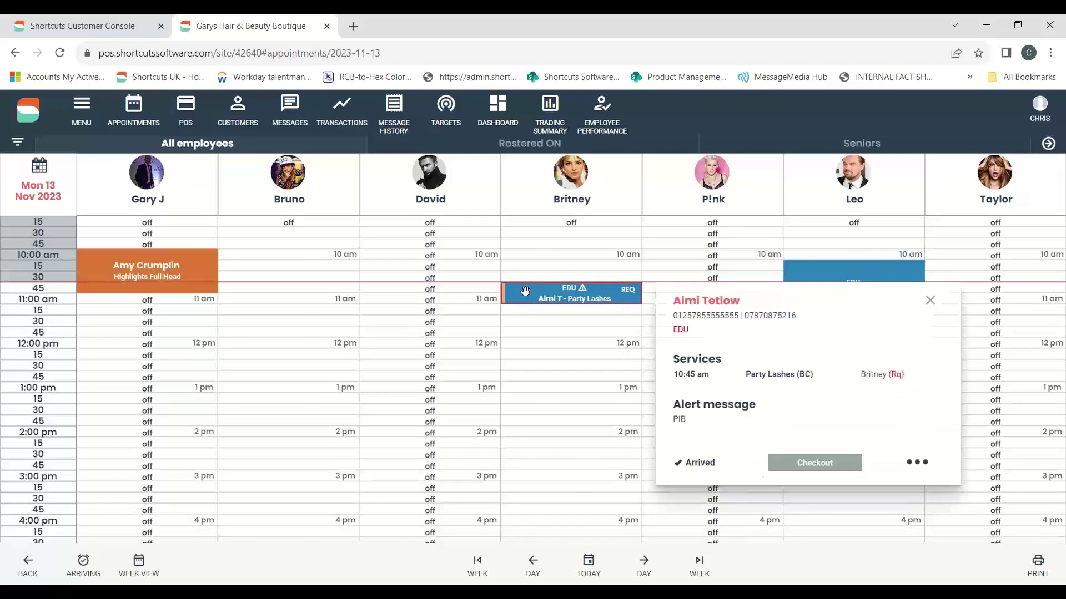
click(909, 464)
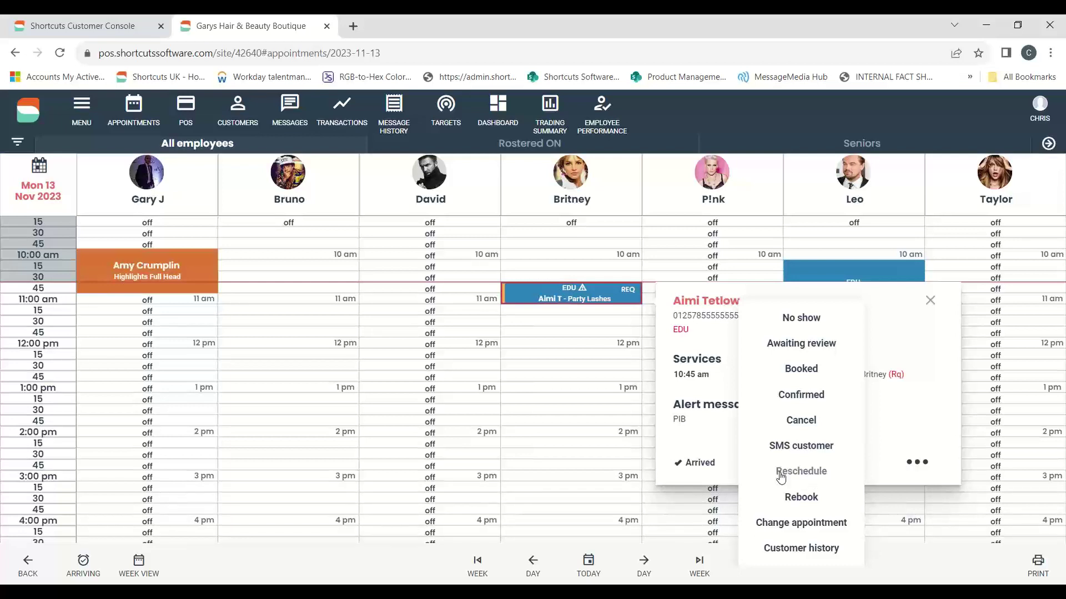
click(799, 482)
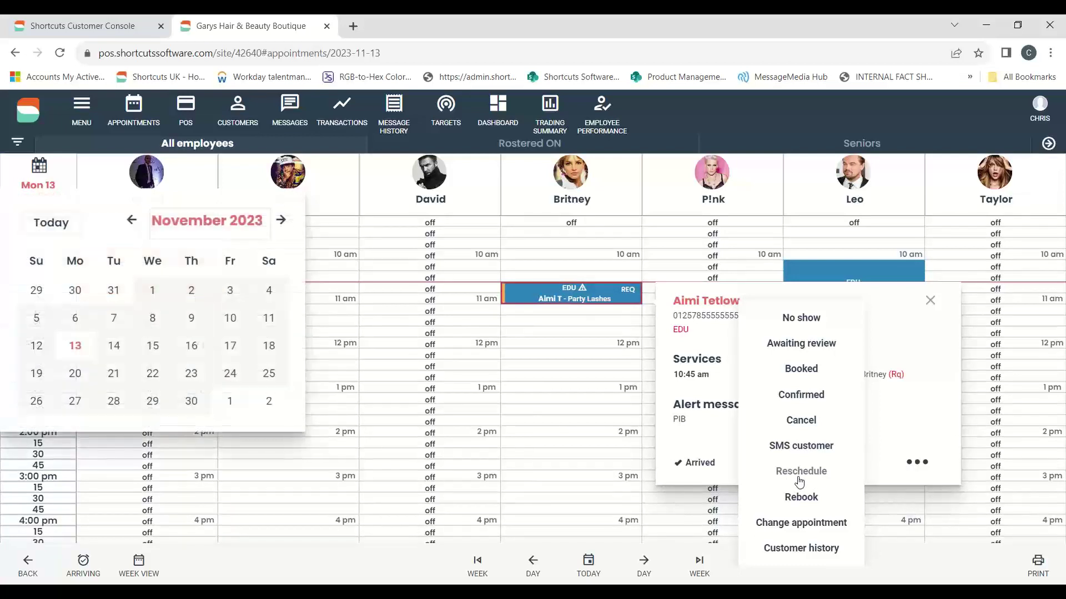
click(114, 346)
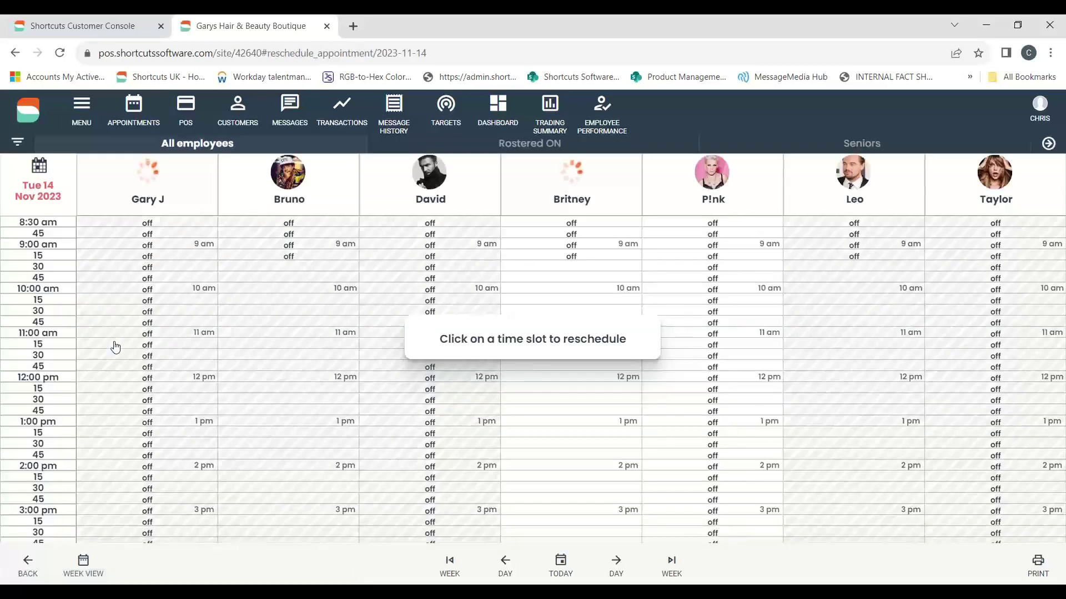
click(583, 391)
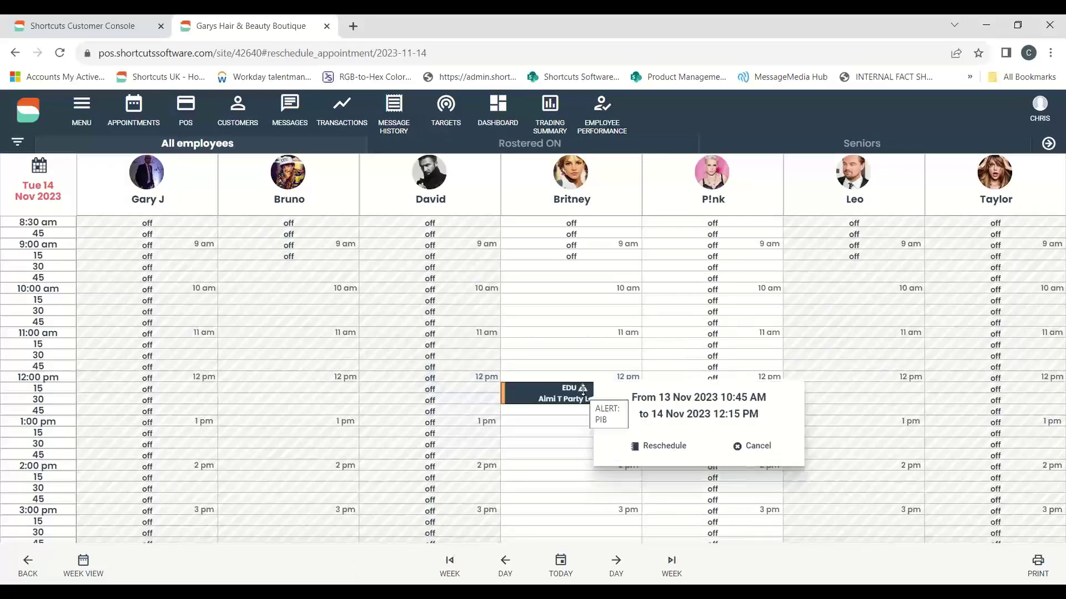
click(668, 447)
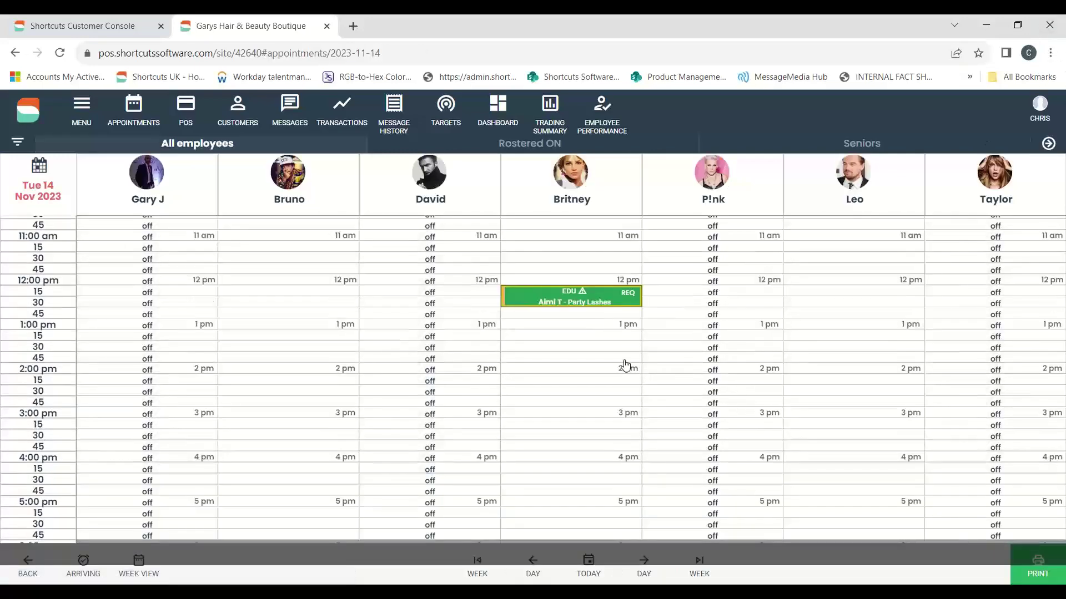
Try to reschedule the Party Lashes appointment back to 13 November 2023 around midday with the same employee.
click(521, 298)
click(919, 475)
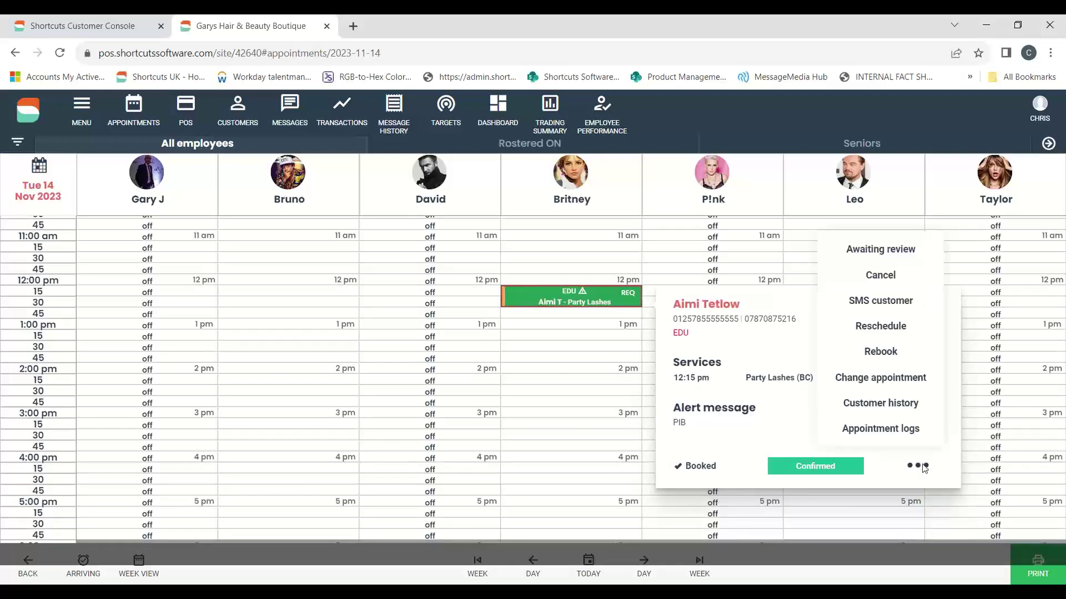
click(888, 327)
click(75, 345)
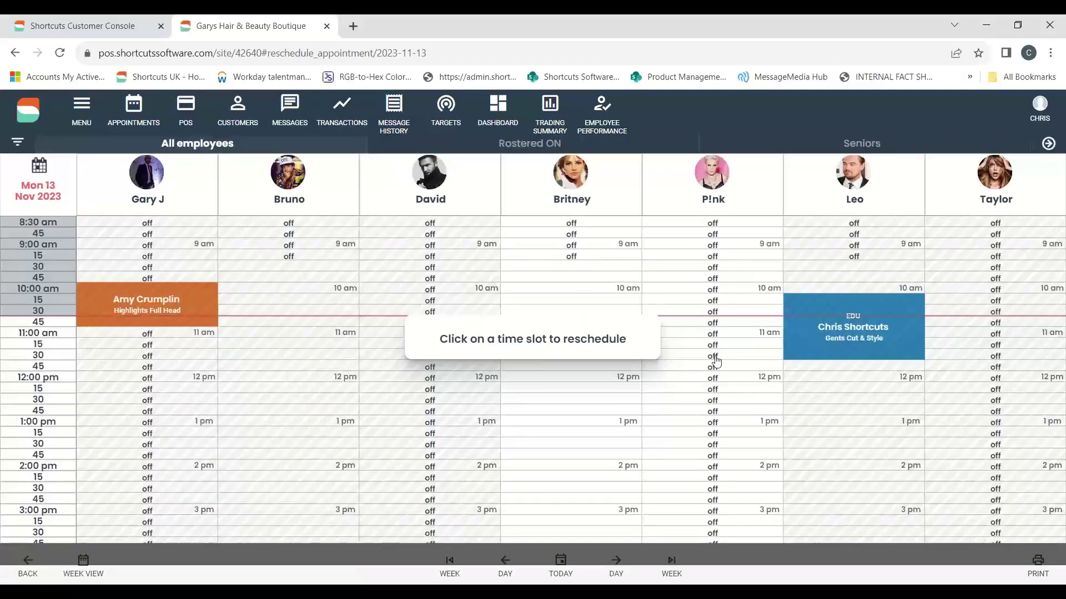
click(575, 380)
click(644, 433)
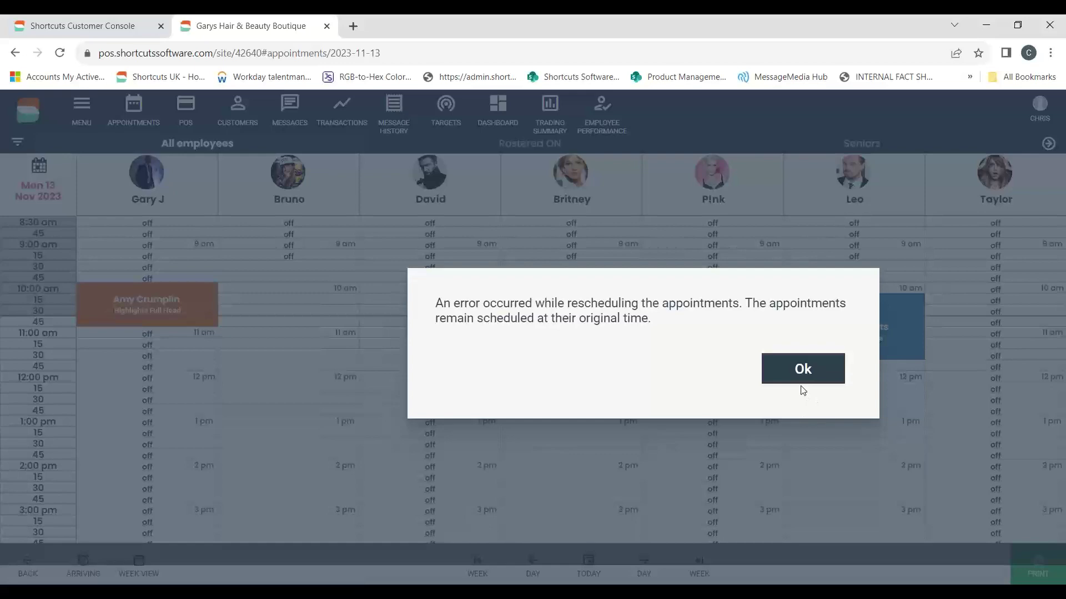
click(803, 371)
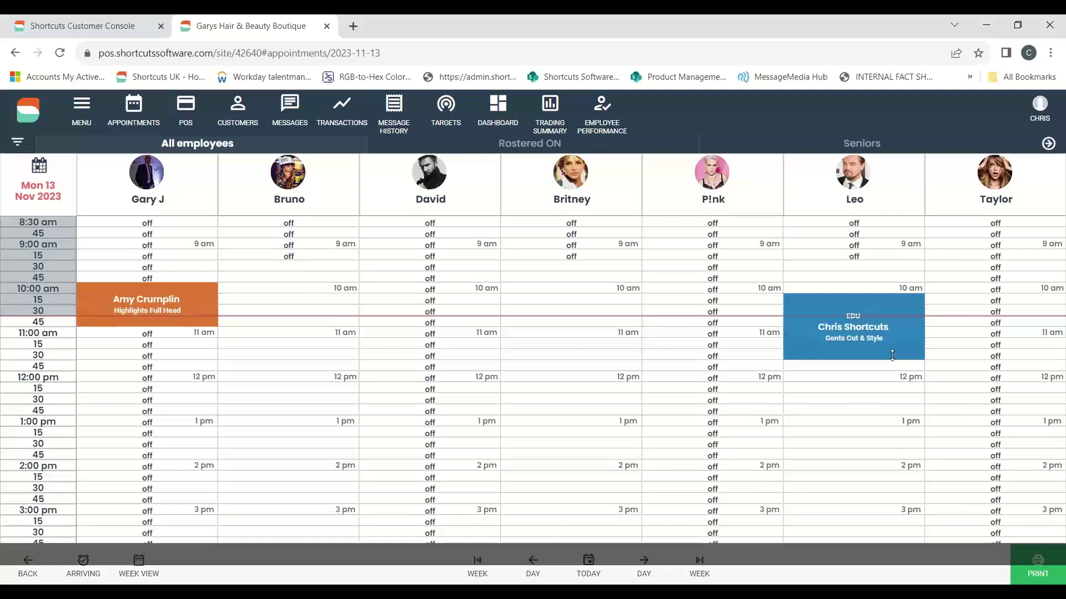
Add the visit note "7.13 20 vol" dated 13 Nov 2023 to the Gents Cut & Style customer's history.
click(824, 306)
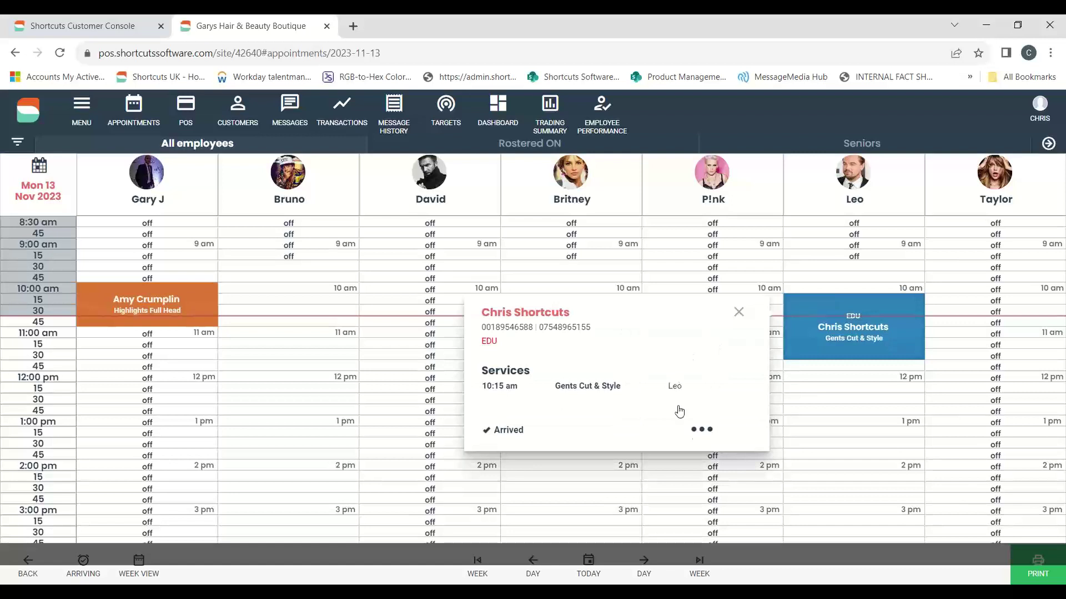
click(702, 431)
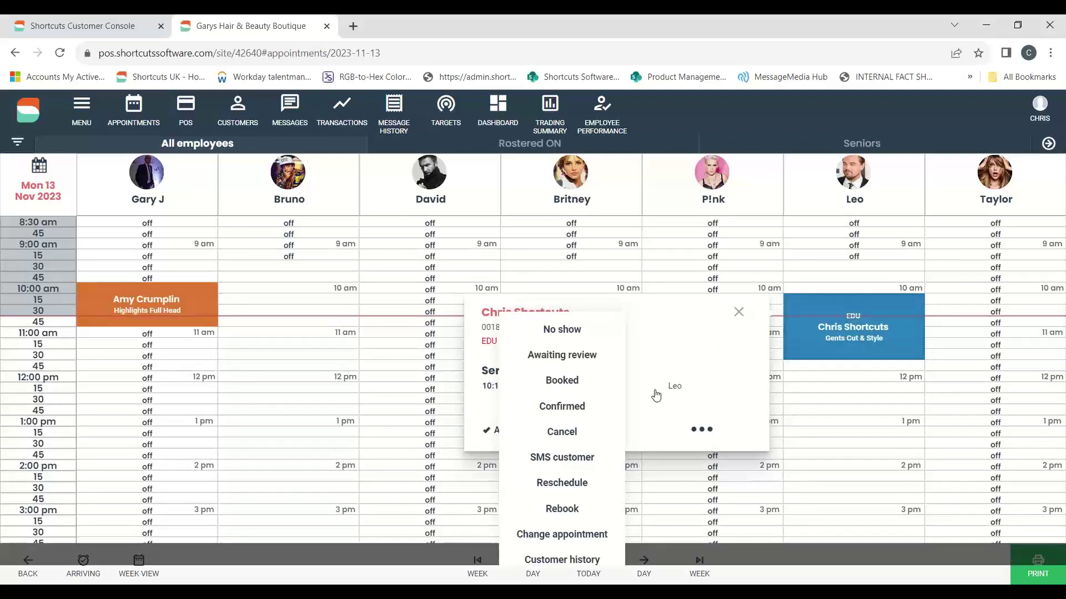
click(569, 559)
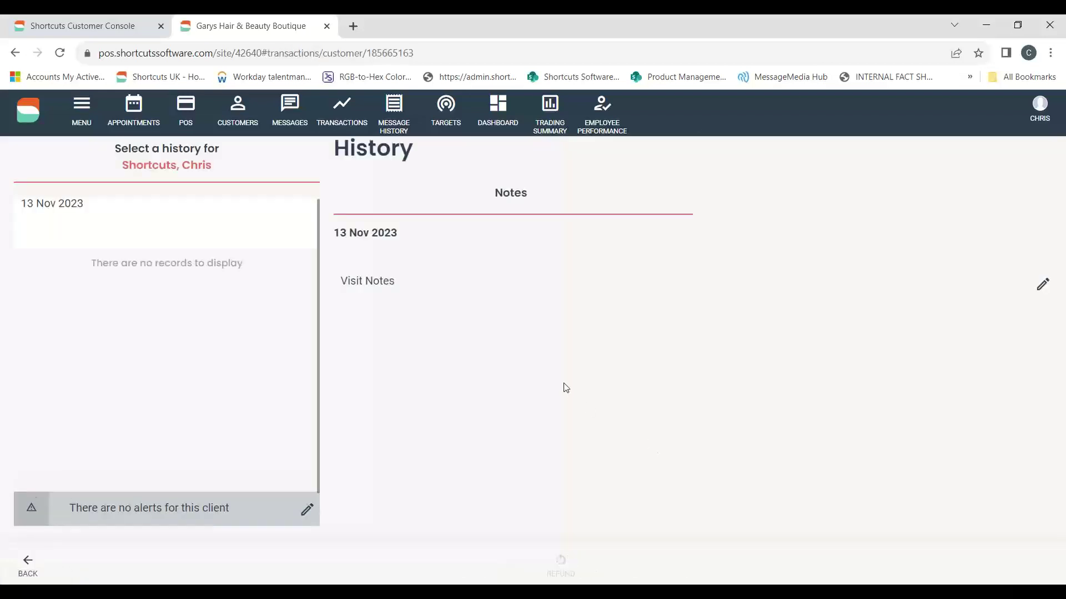
click(1047, 287)
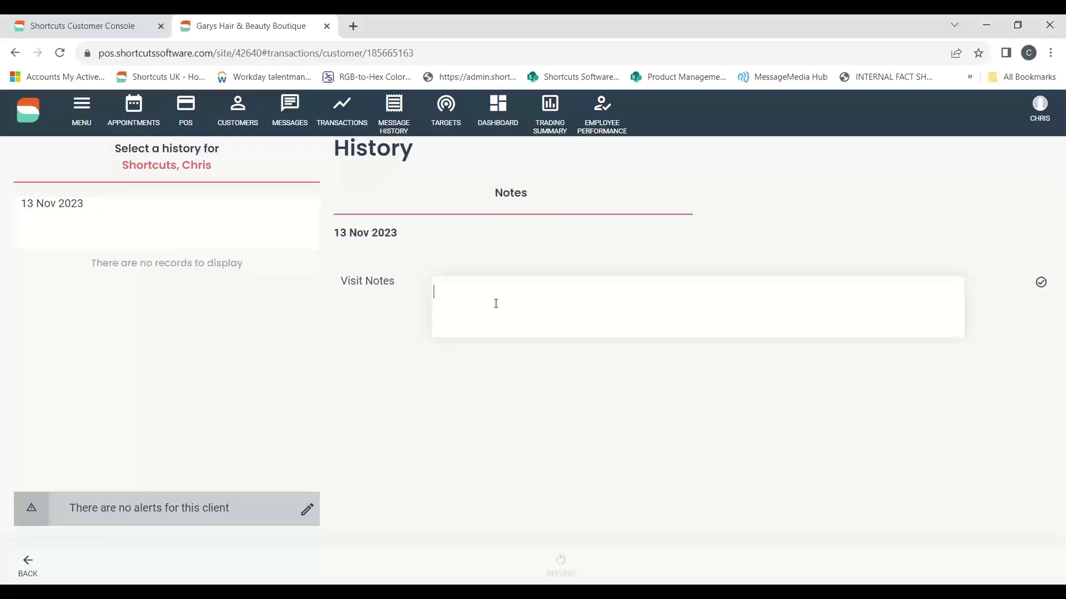
text(7.13 20 vol)
click(748, 439)
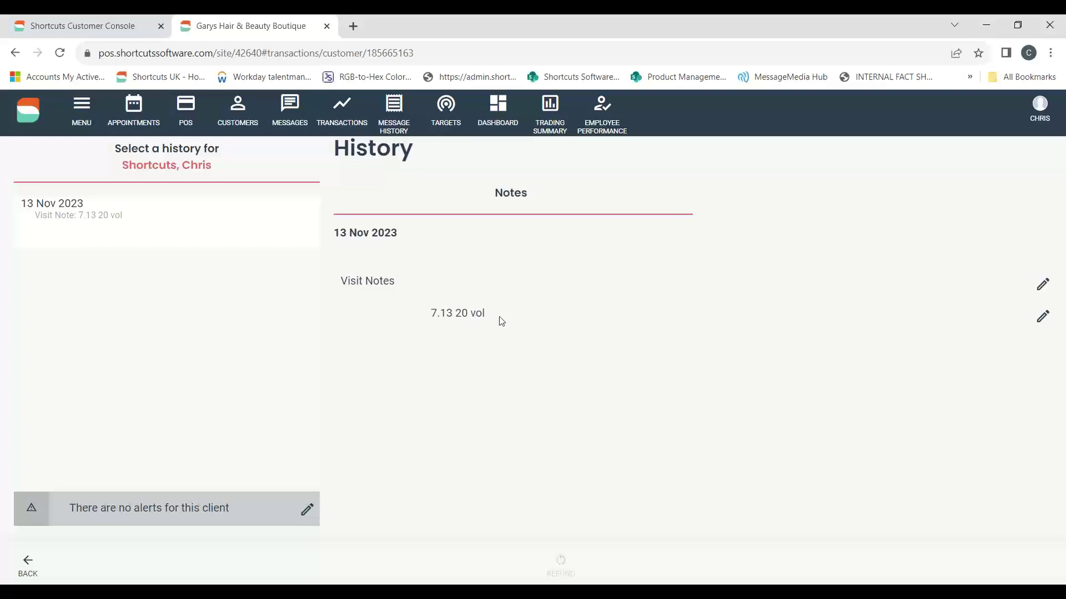
Search the customer list by first name, and open the second matching customer's history with its visit notes field.
click(236, 112)
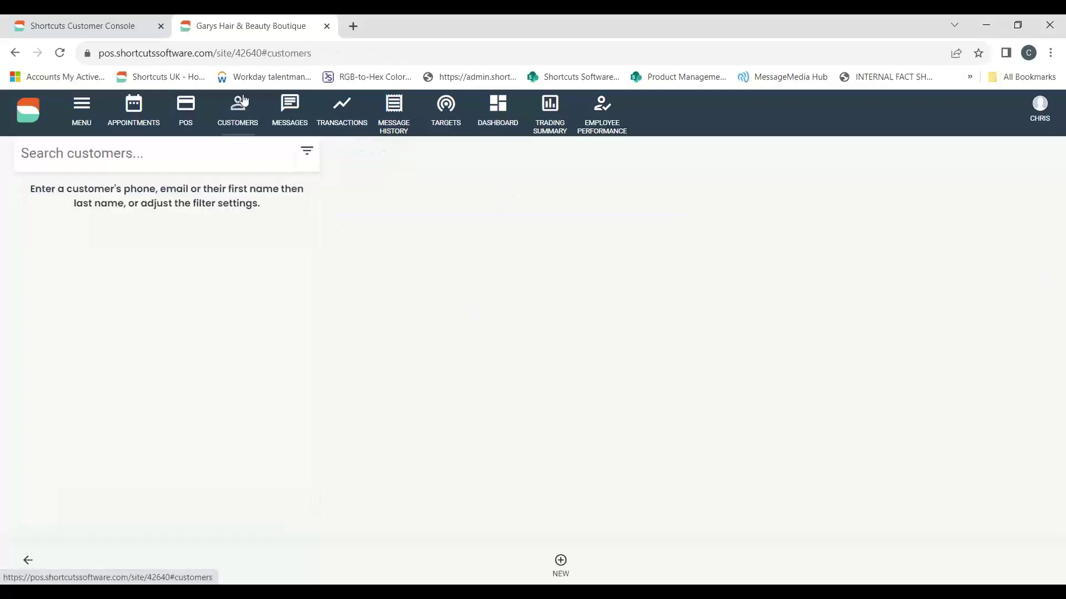
click(140, 152)
text(aimi)
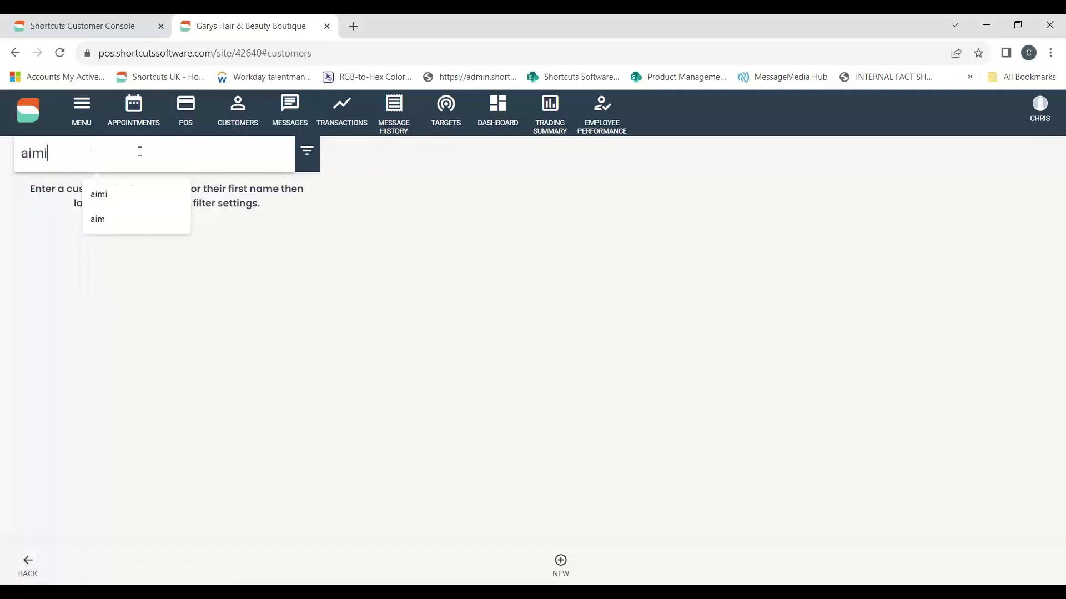
click(114, 198)
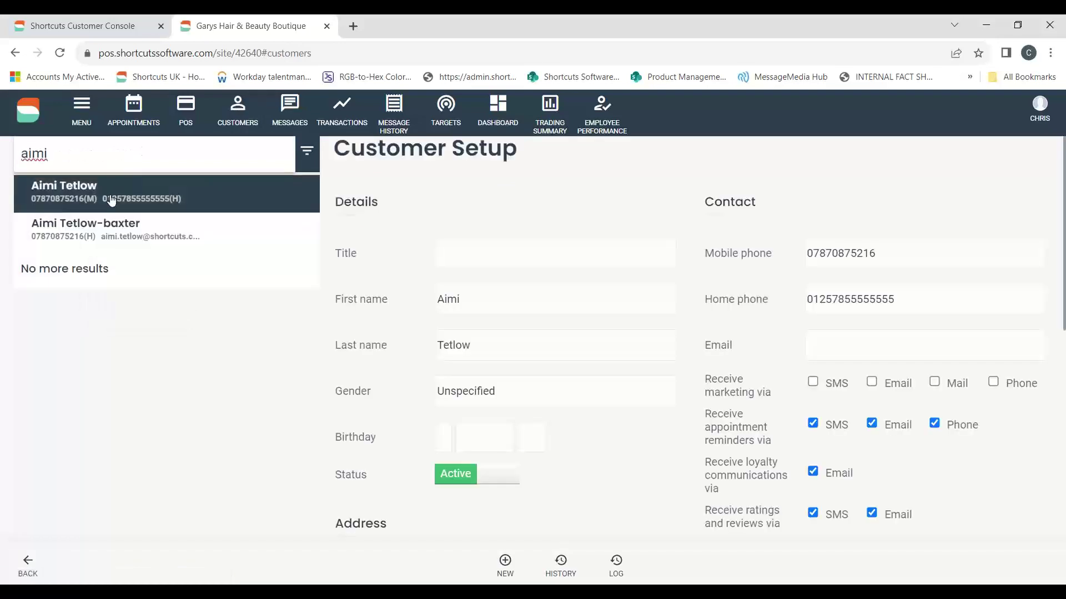
click(130, 228)
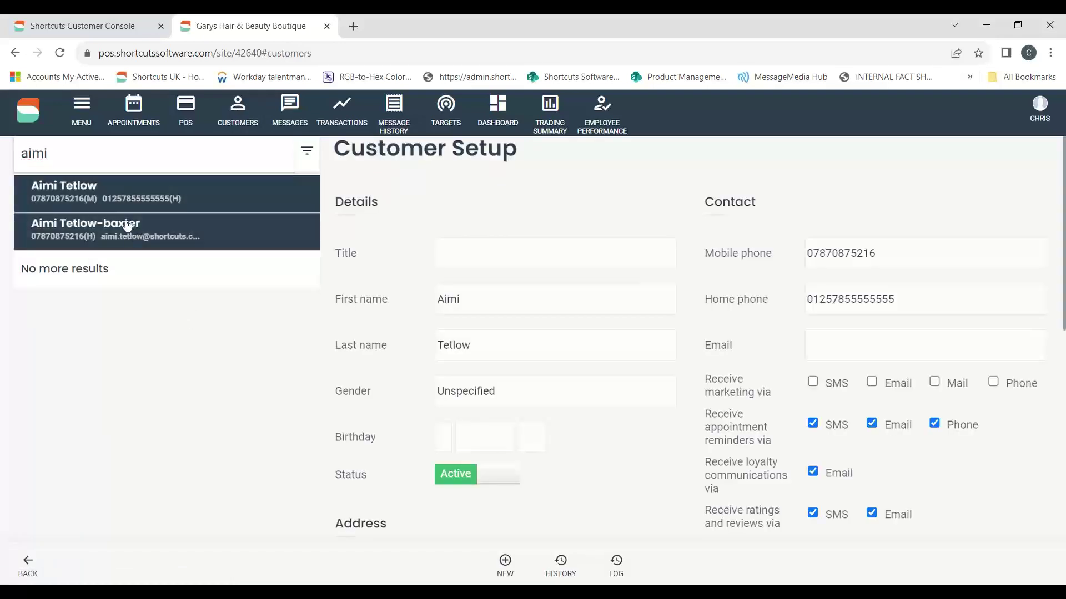
click(561, 565)
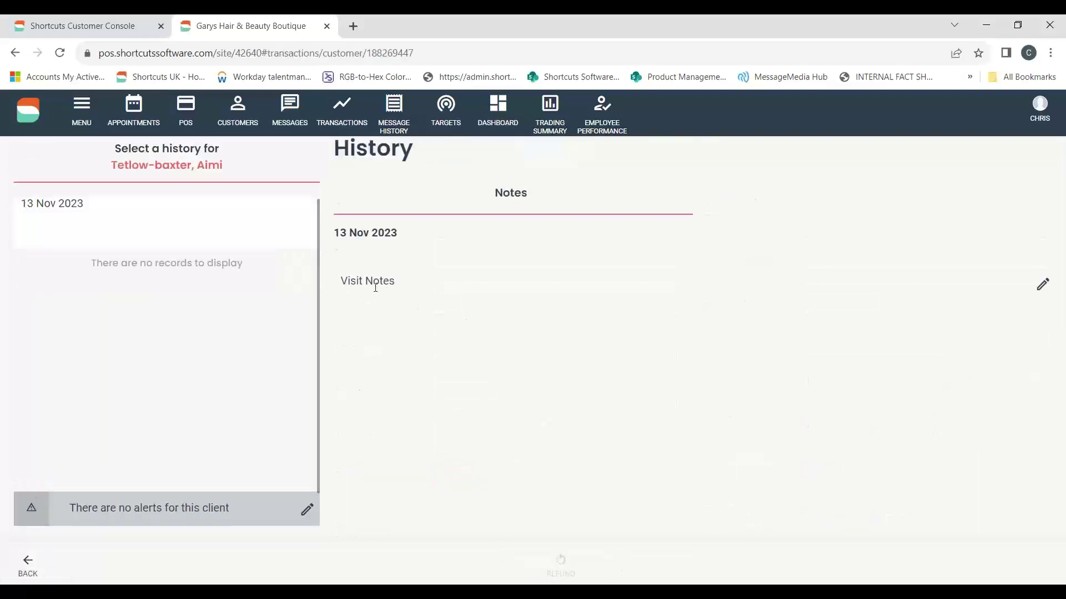
click(432, 300)
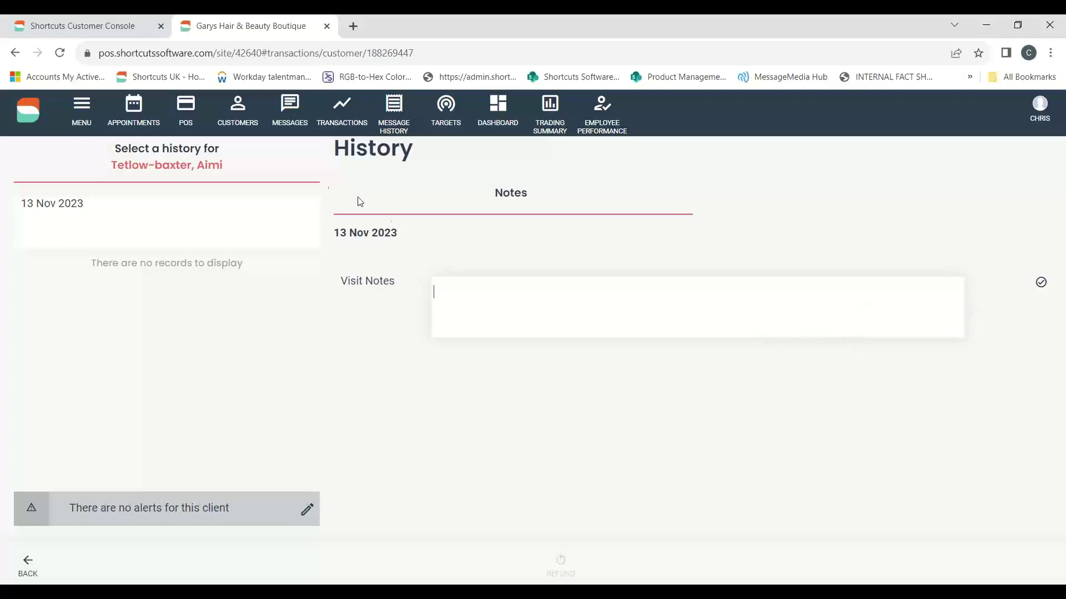
Return to the appointment book and try to mark the Highlights Full Head appointment as Arrived.
click(143, 116)
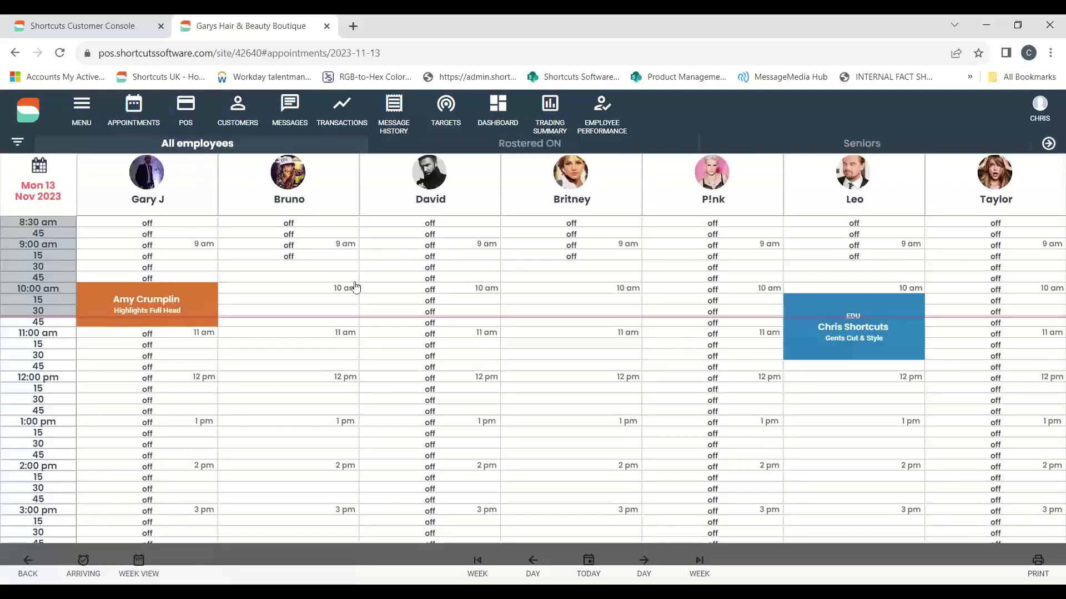
click(102, 292)
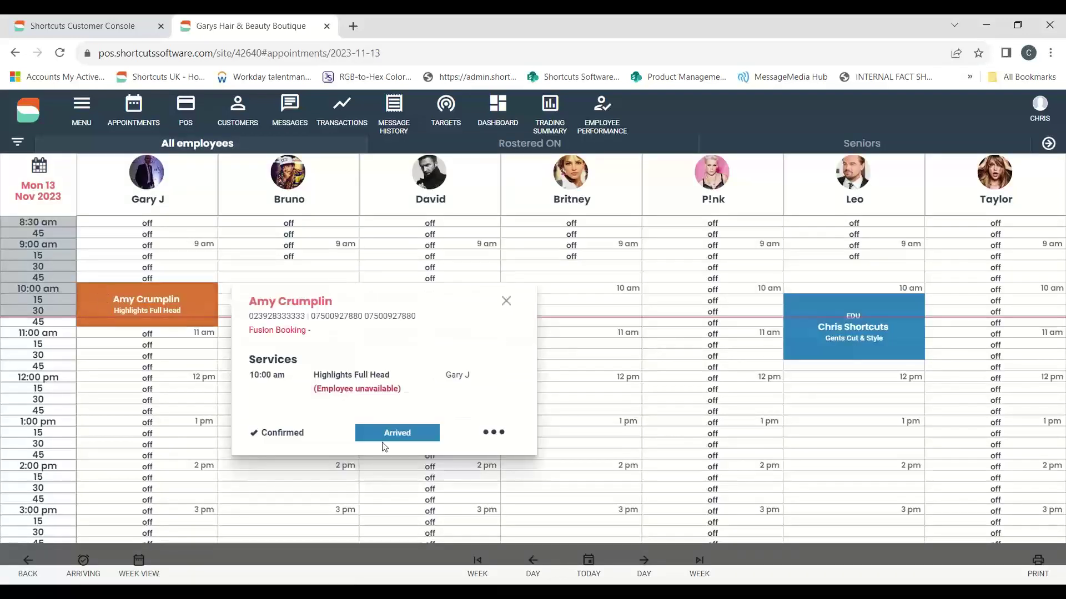
click(430, 439)
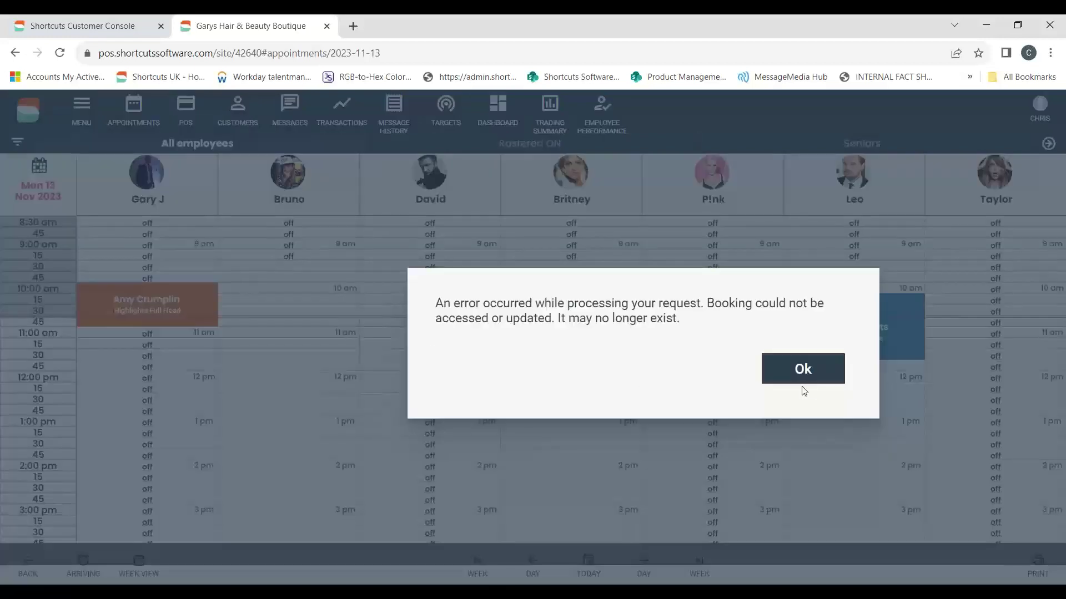
click(804, 369)
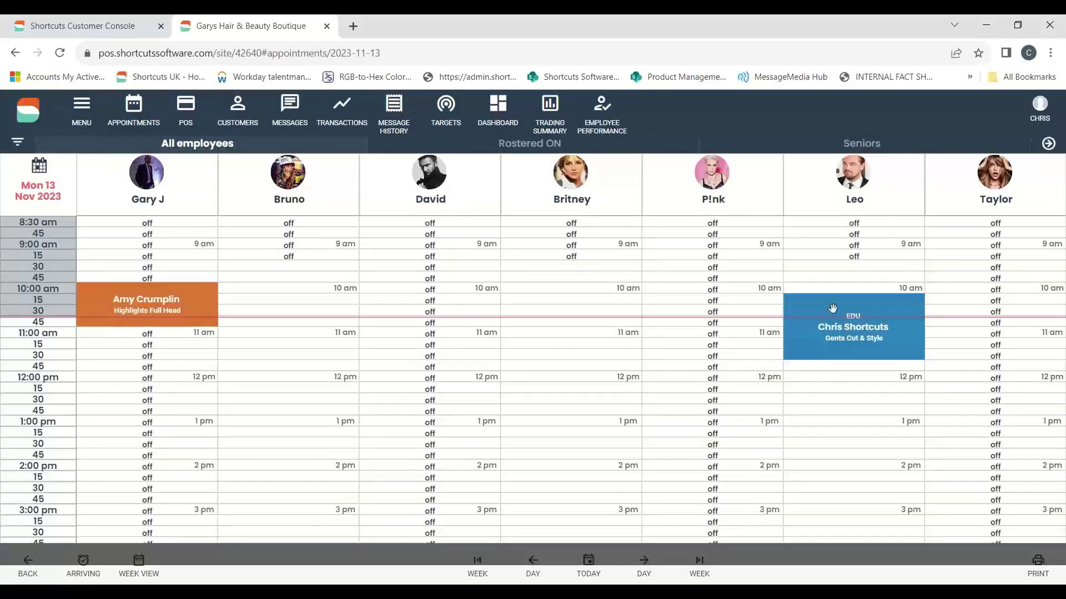
Move the Gents Cut & Style appointment to the third employee's column at 10:15 am.
drag(831, 308, 425, 333)
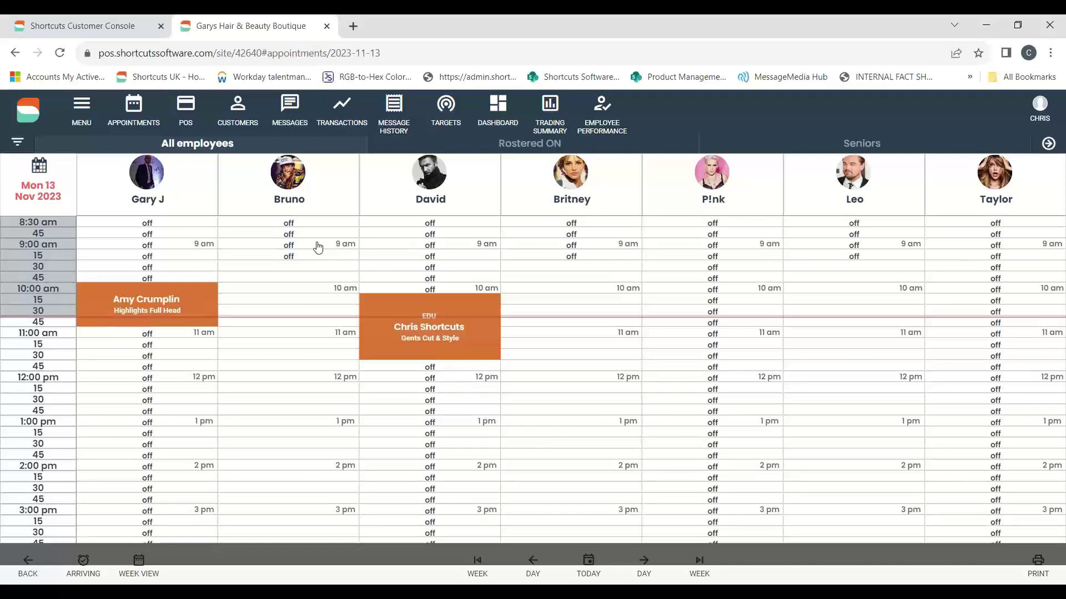
Look up a customer by first name in the point of sale, check its in-service customer list, and return to the appointment book.
click(198, 123)
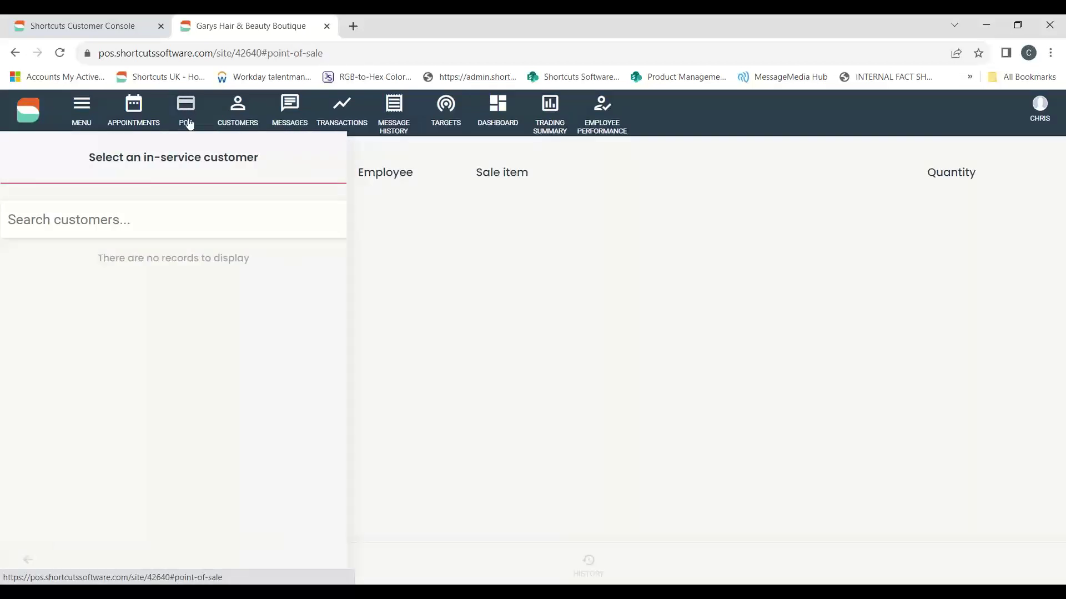
click(142, 228)
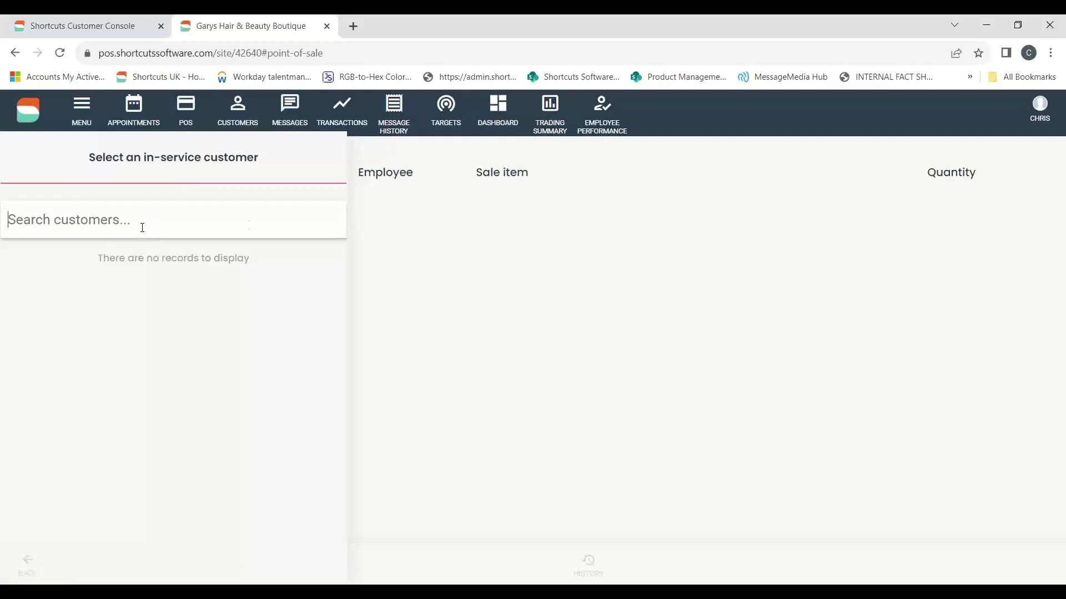
text(aimi)
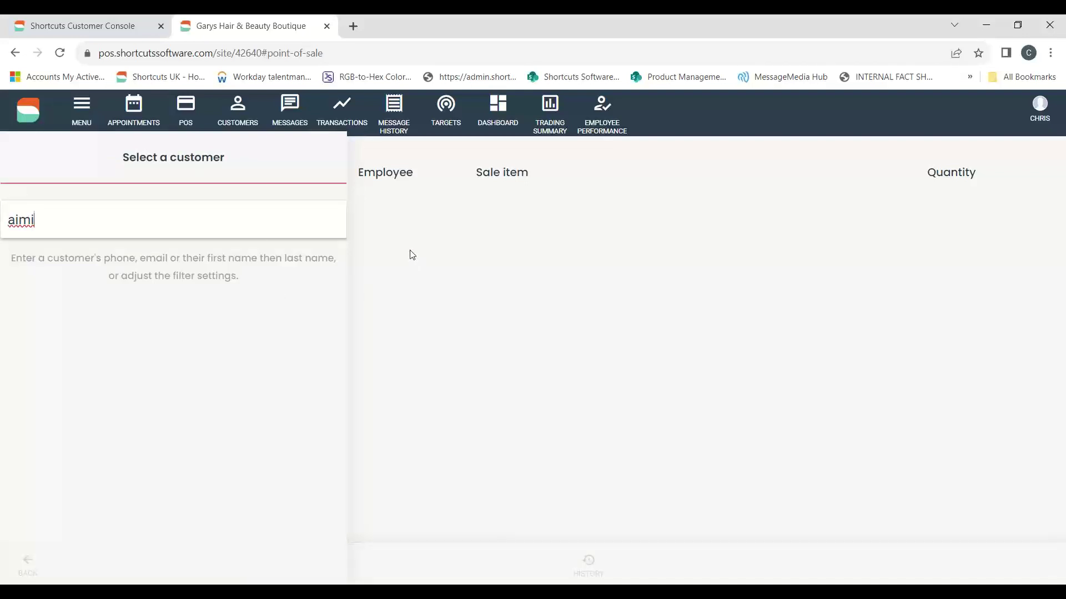
click(133, 109)
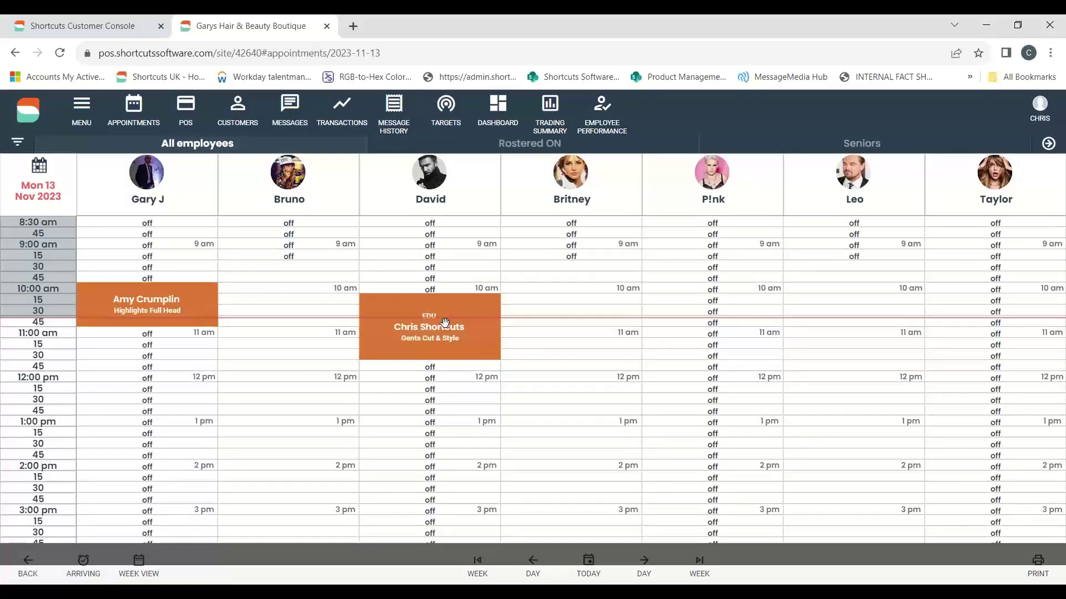
click(189, 114)
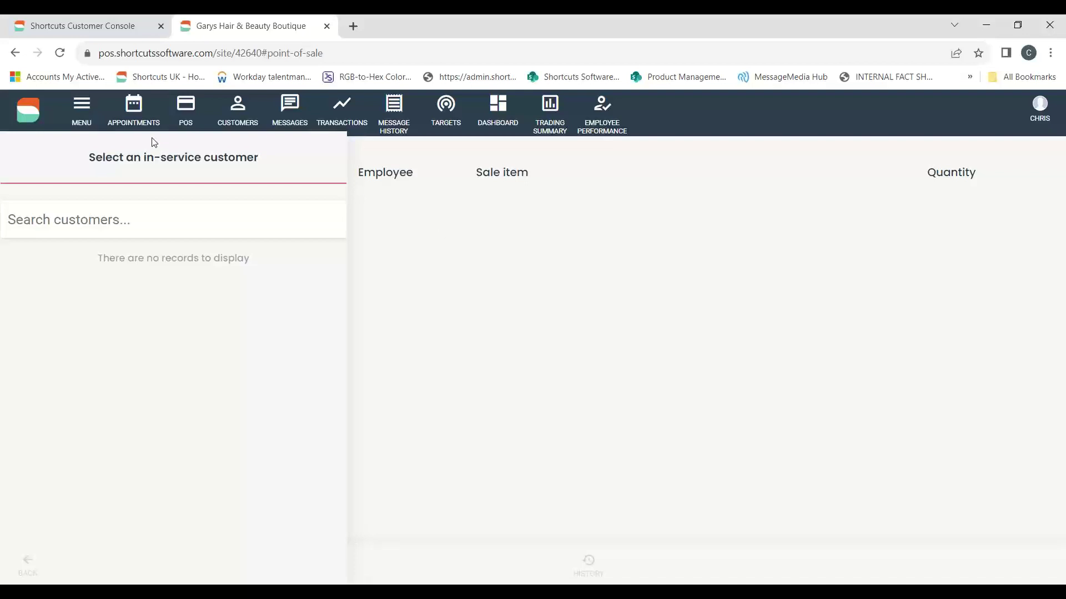
click(145, 117)
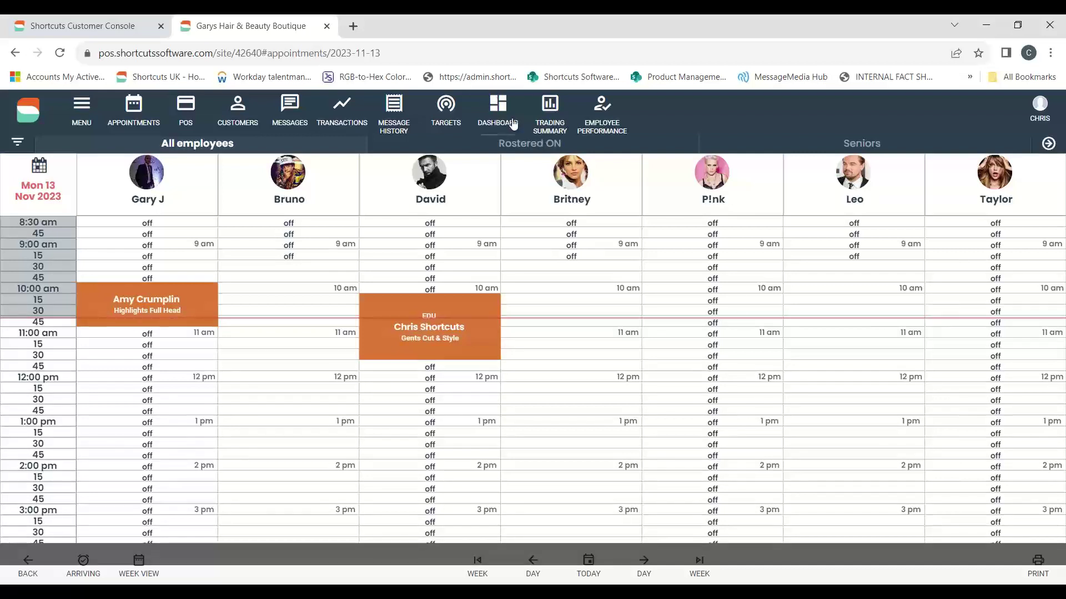
Open the reporting dashboard and view the sites available for its filter.
click(502, 100)
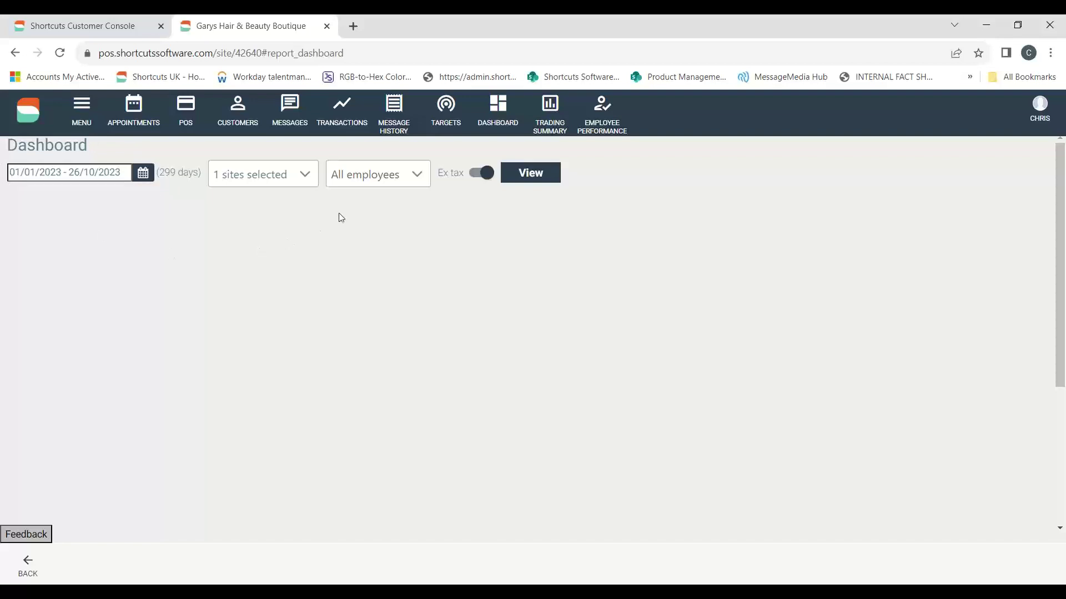
click(318, 178)
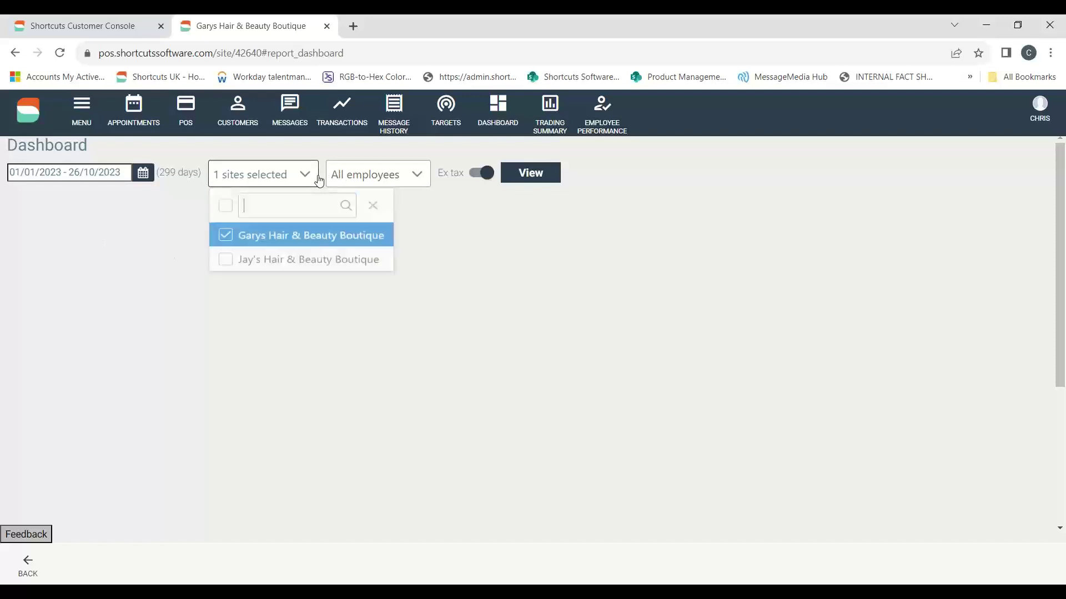
click(409, 226)
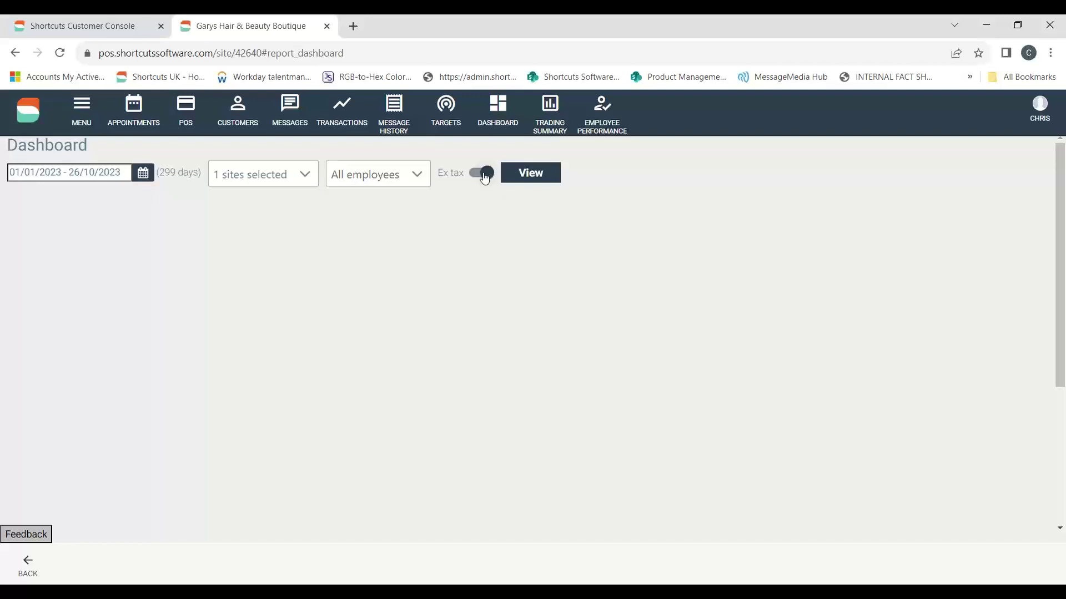
Load the dashboard for 01/01/2023 - 26/10/2023 with one site and all employees, and review the average ticket, visits, new customer and rebooking figures.
click(533, 175)
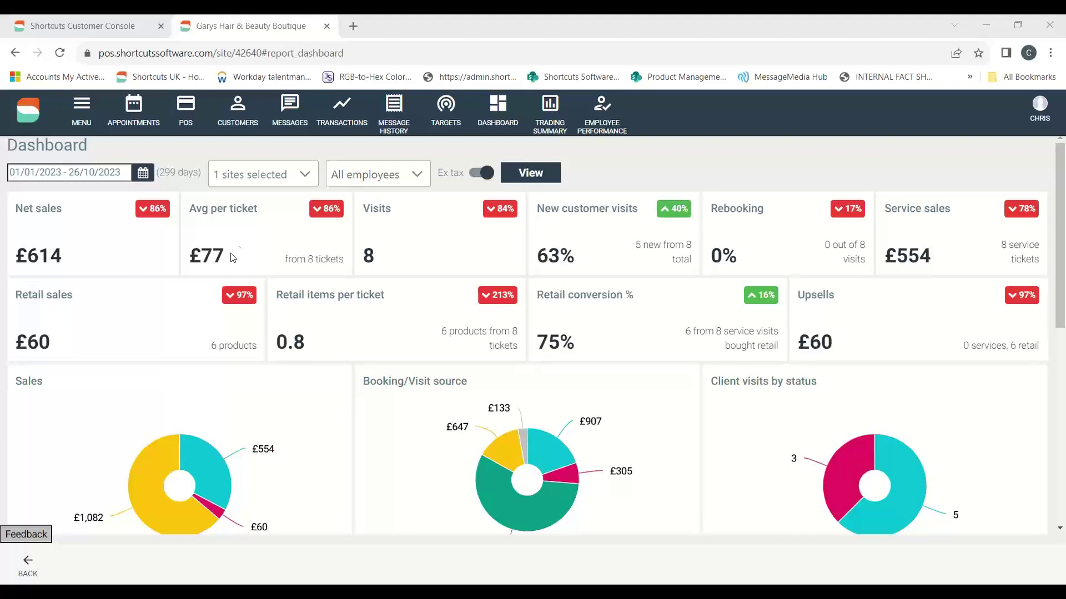
double_click(204, 259)
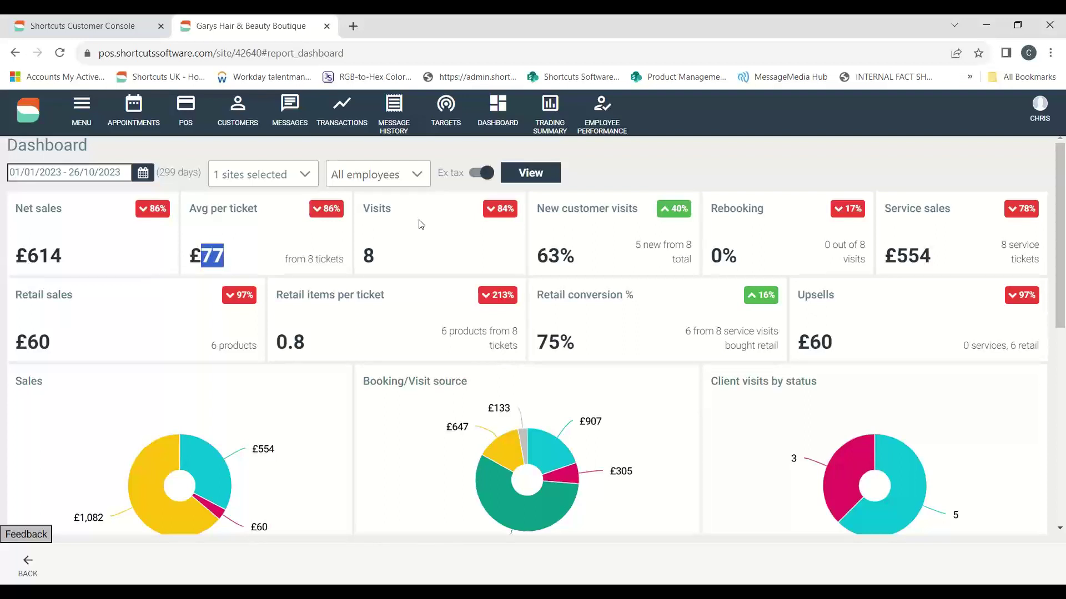
click(386, 259)
drag(387, 258, 362, 260)
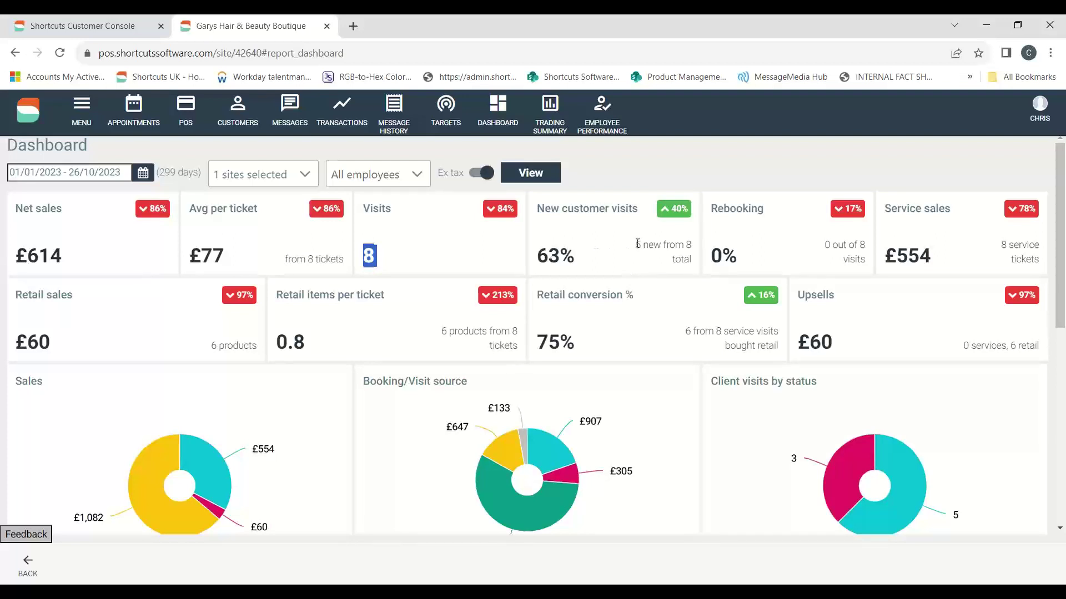
drag(634, 244, 697, 258)
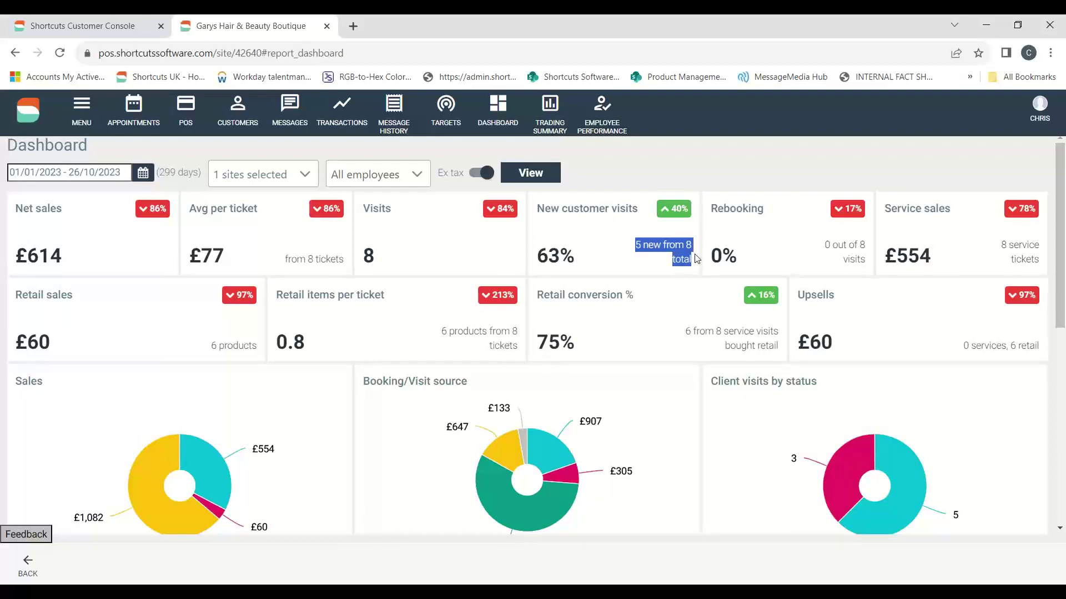
drag(590, 260, 570, 246)
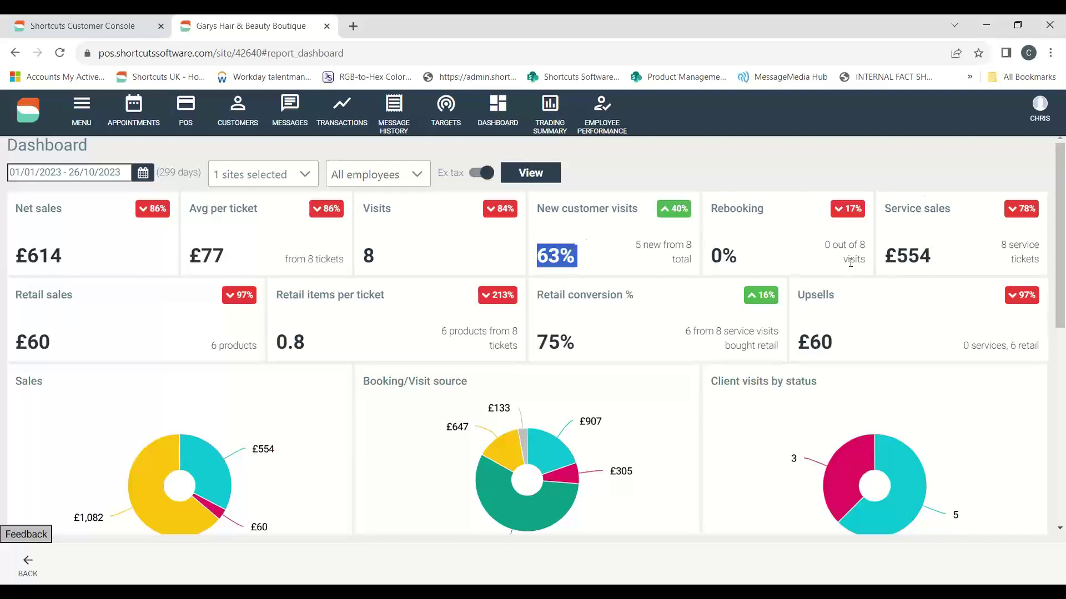
drag(827, 245, 866, 246)
click(785, 264)
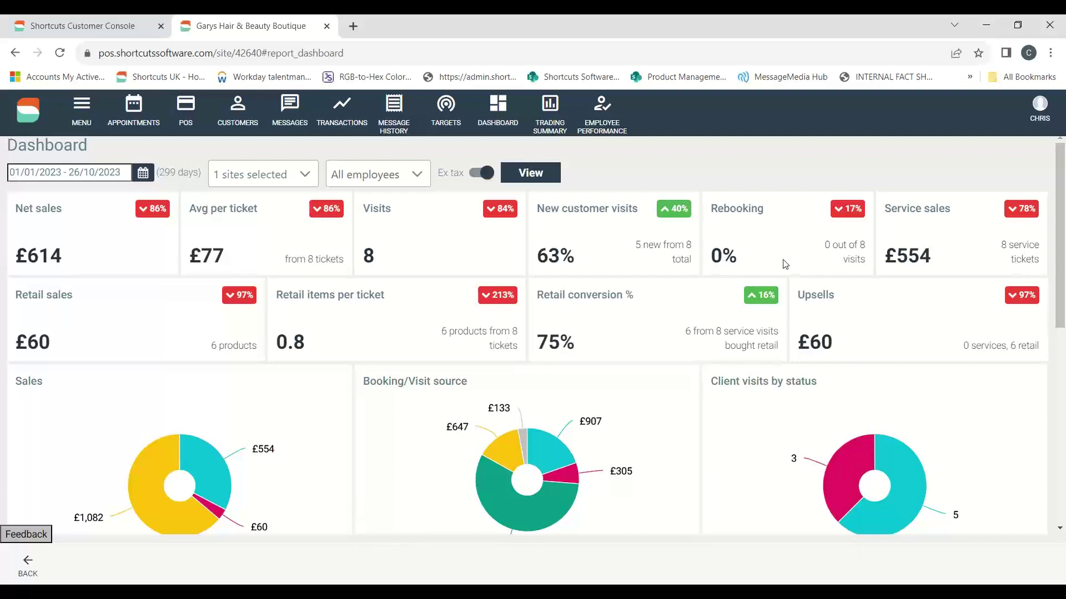
Review the service sales, retail sales, retail items per ticket, retail conversion and upsells figures on the dashboard.
drag(885, 208, 971, 221)
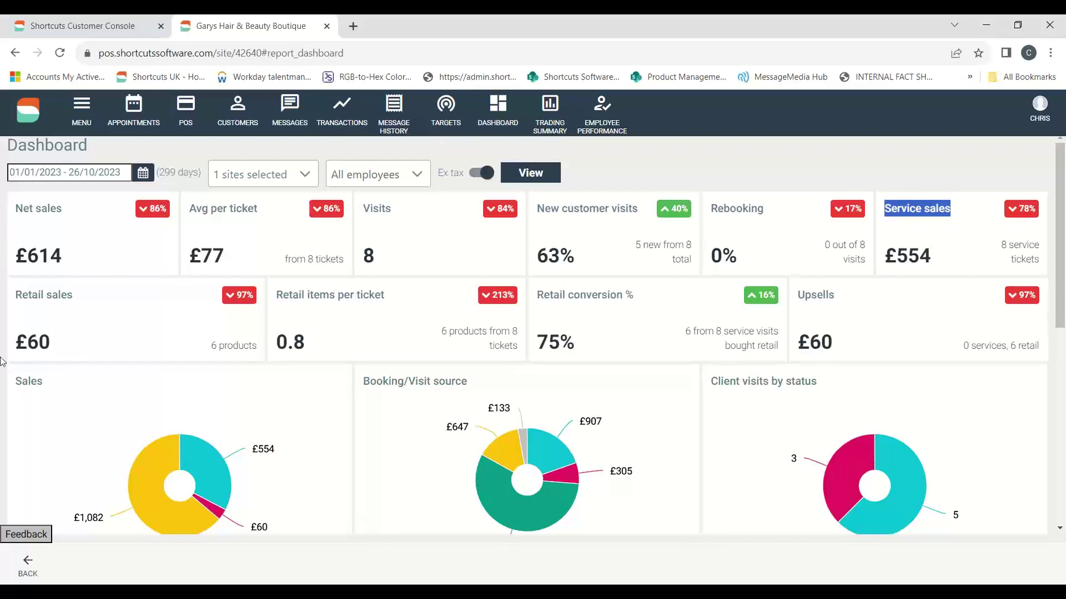
drag(23, 299, 64, 270)
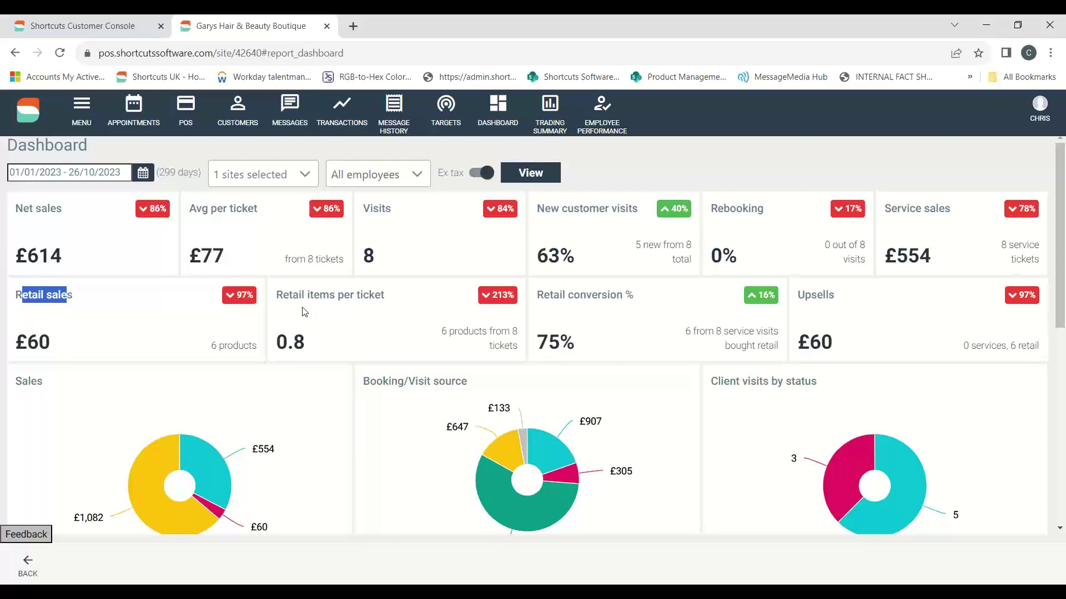
drag(440, 333, 484, 331)
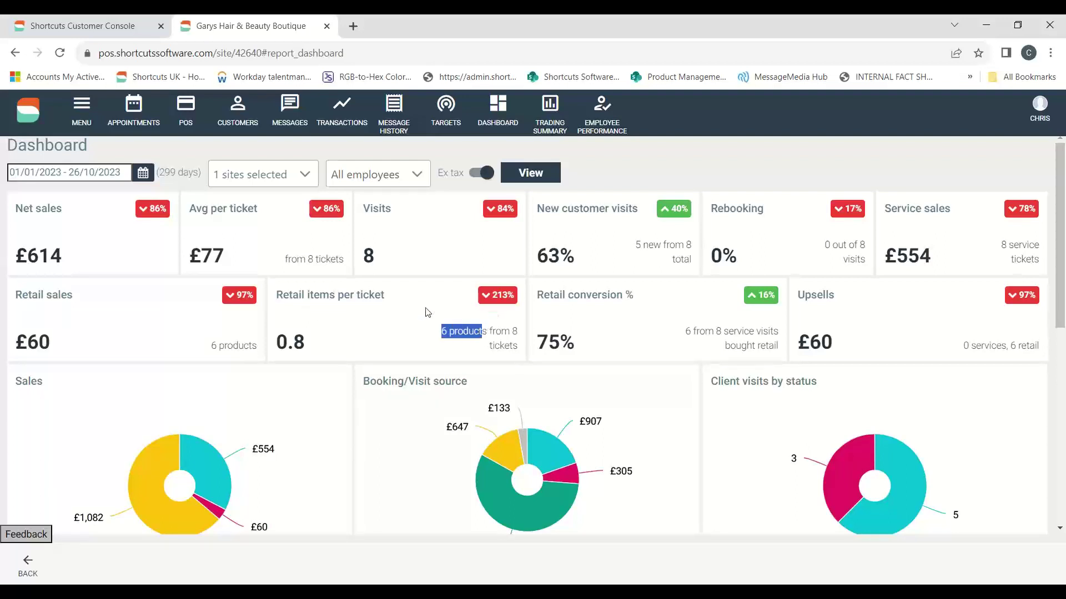
drag(316, 338, 269, 339)
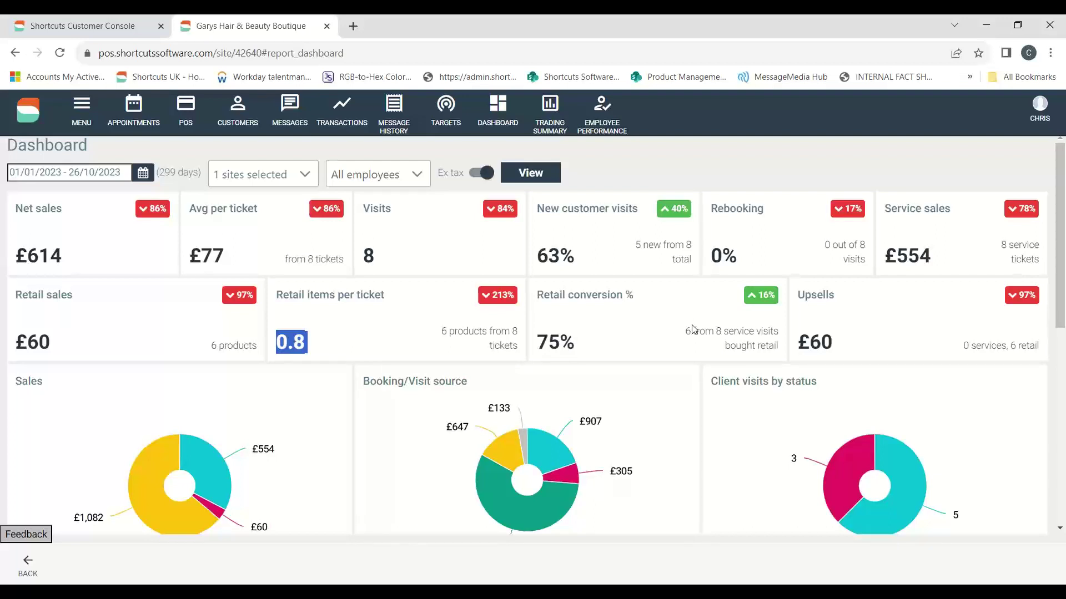
drag(212, 348, 265, 350)
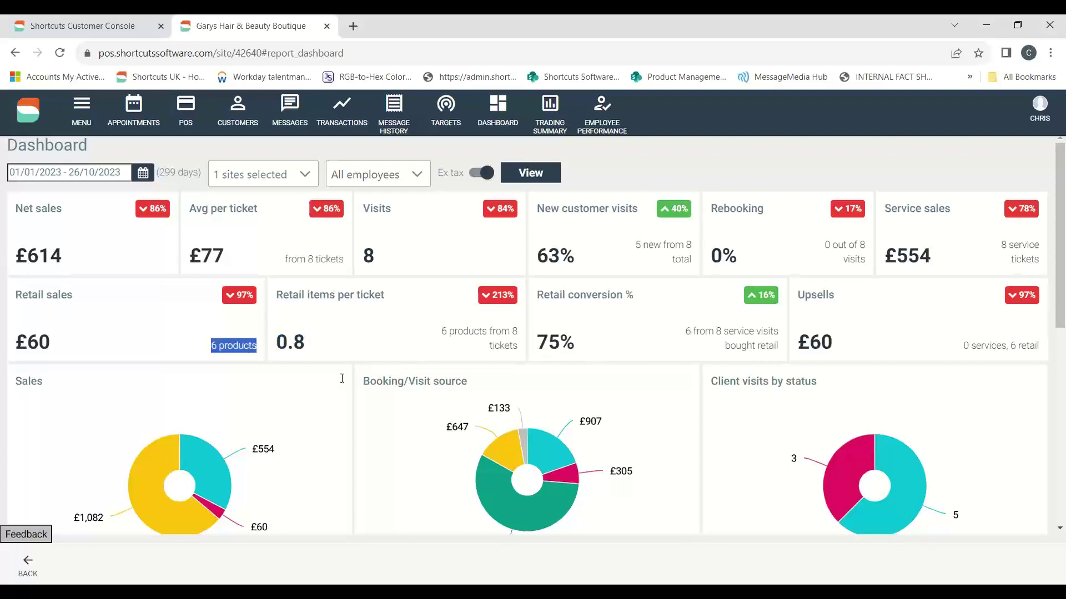
drag(678, 338, 772, 335)
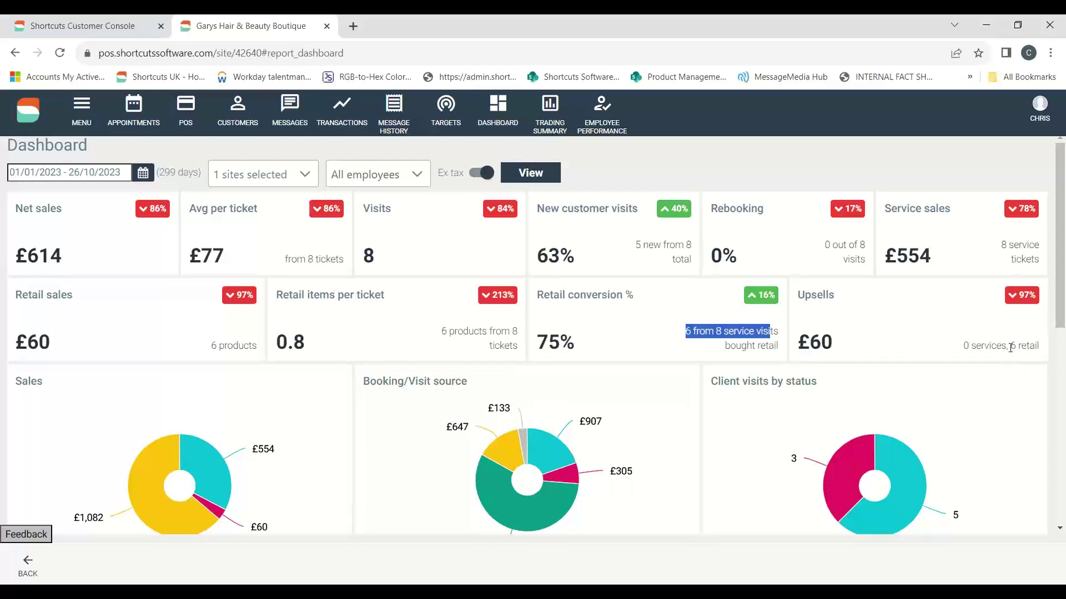
drag(1009, 346, 1046, 355)
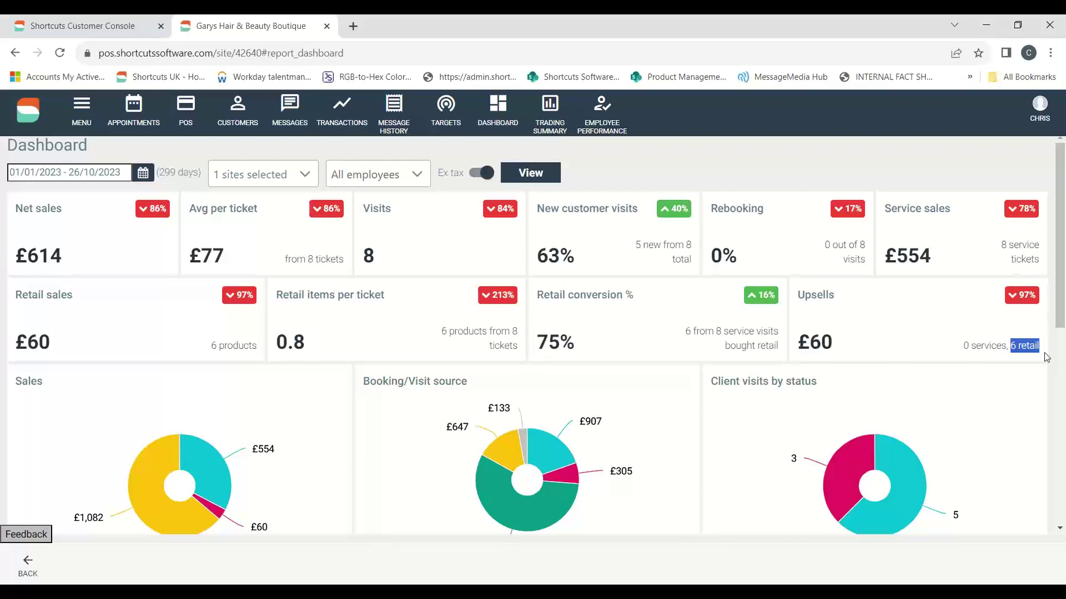
Inspect the service and pre-booked segments of the Sales chart.
scroll(876, 307, down, 1)
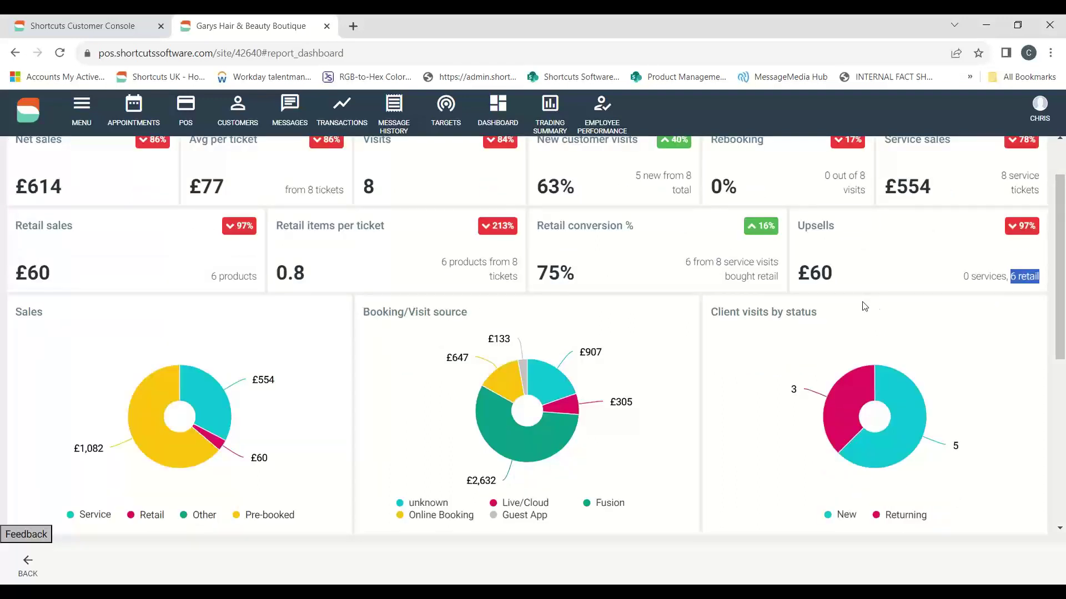
mouse_move(177, 366)
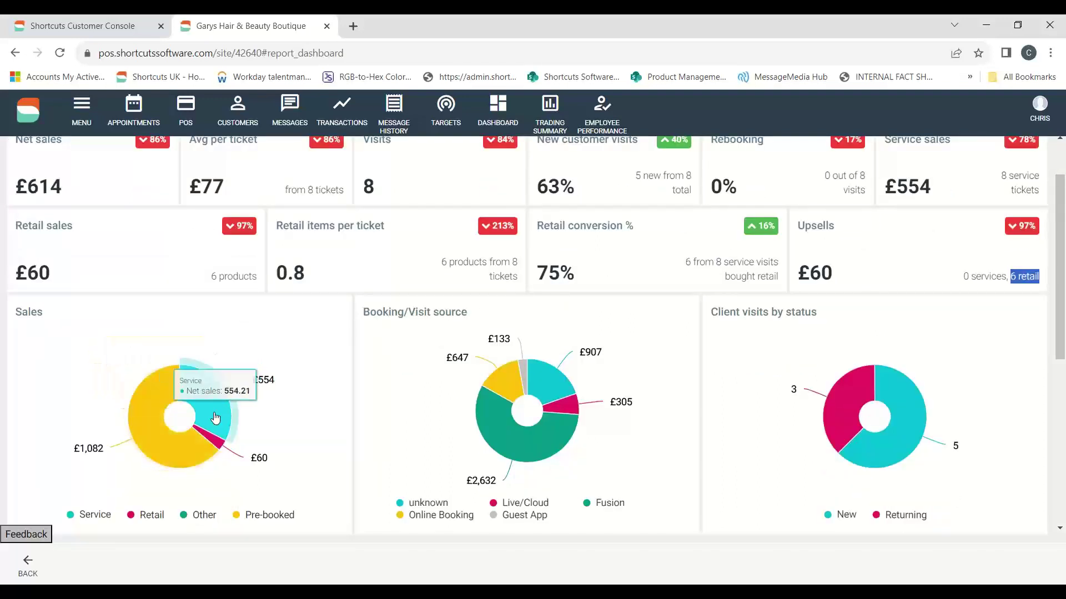
scroll(234, 357, down, 1)
scroll(234, 357, down, 1)
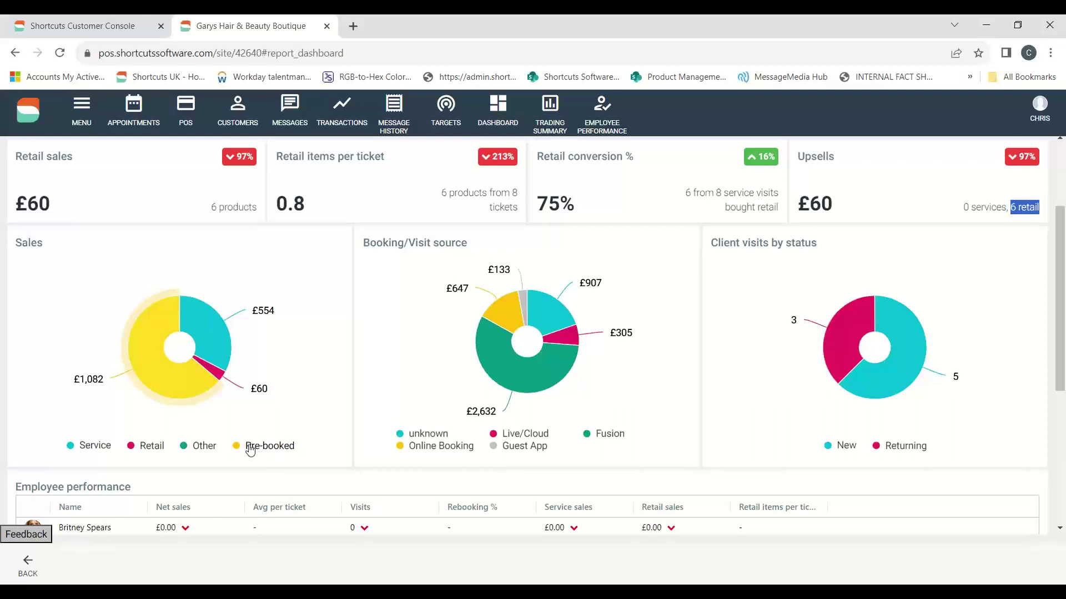
mouse_move(155, 324)
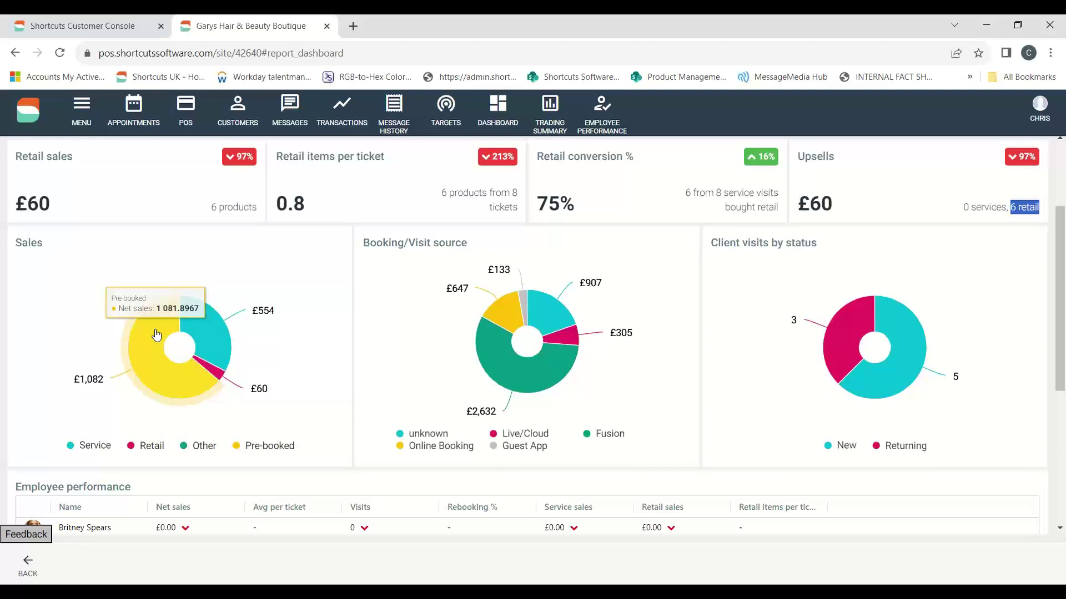
mouse_move(210, 347)
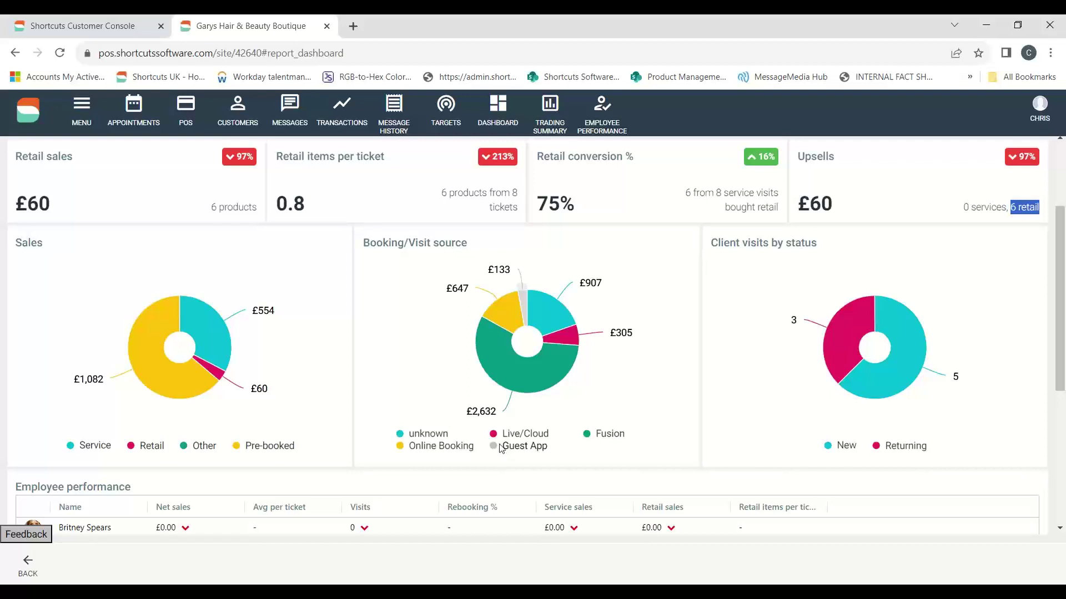
Inspect the segments of the Booking/Visit source chart and the Client visits by status chart.
mouse_move(520, 394)
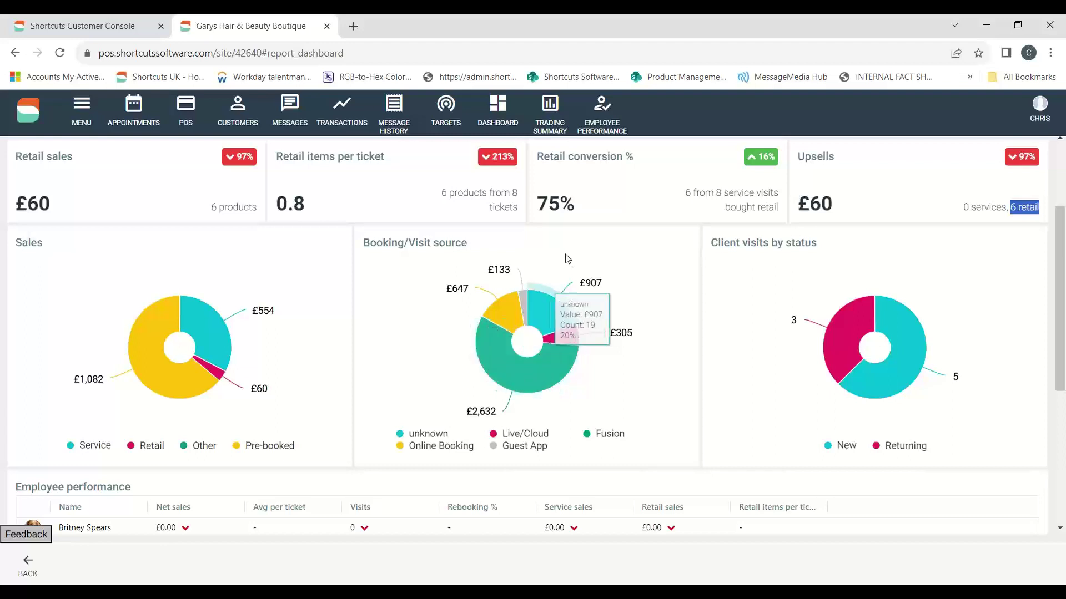
mouse_move(526, 302)
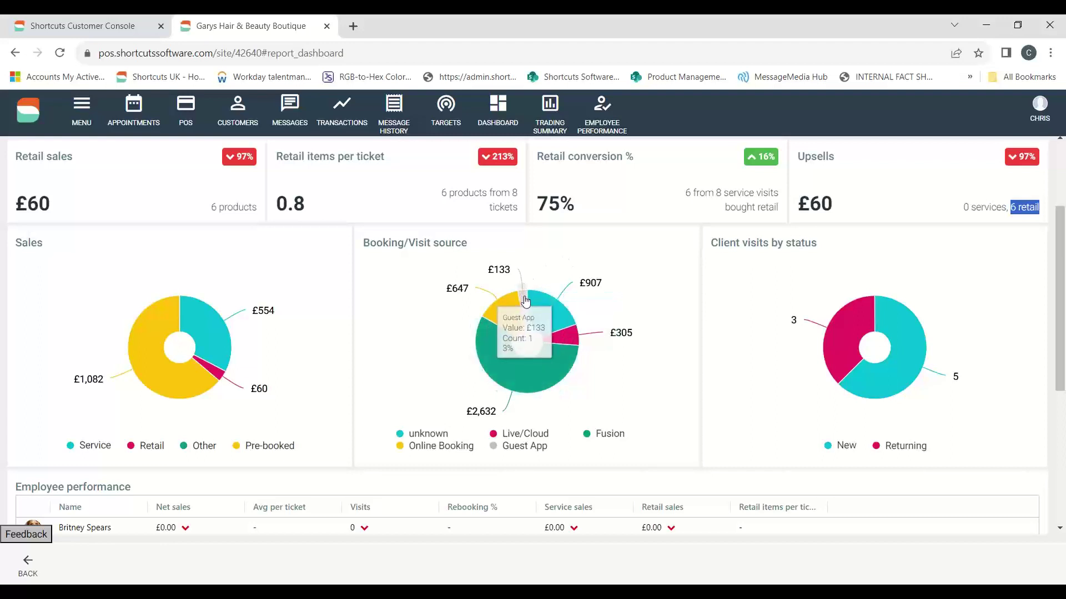
mouse_move(578, 337)
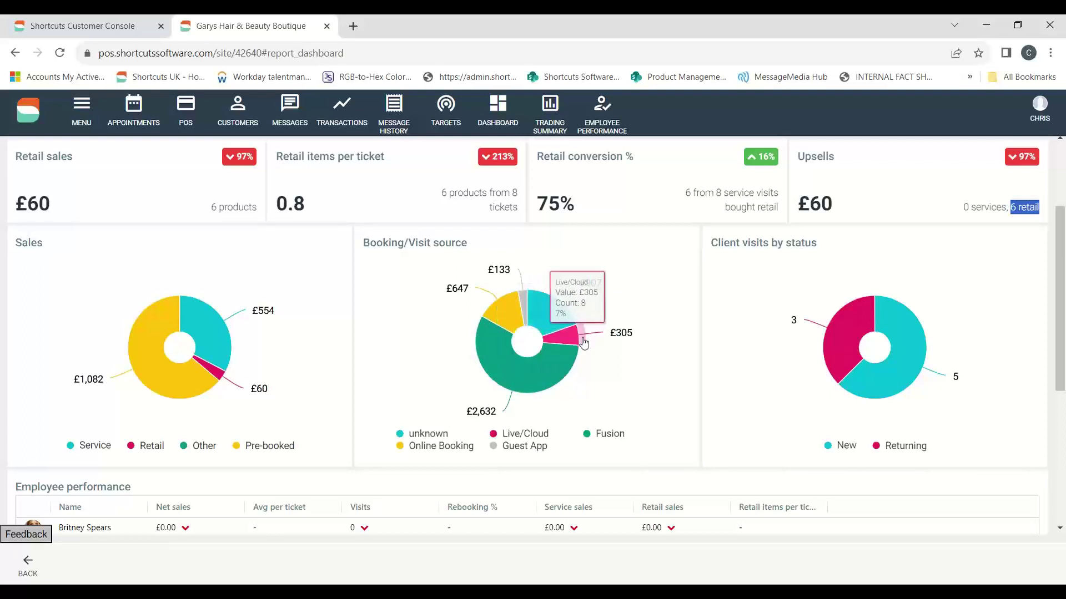
mouse_move(504, 328)
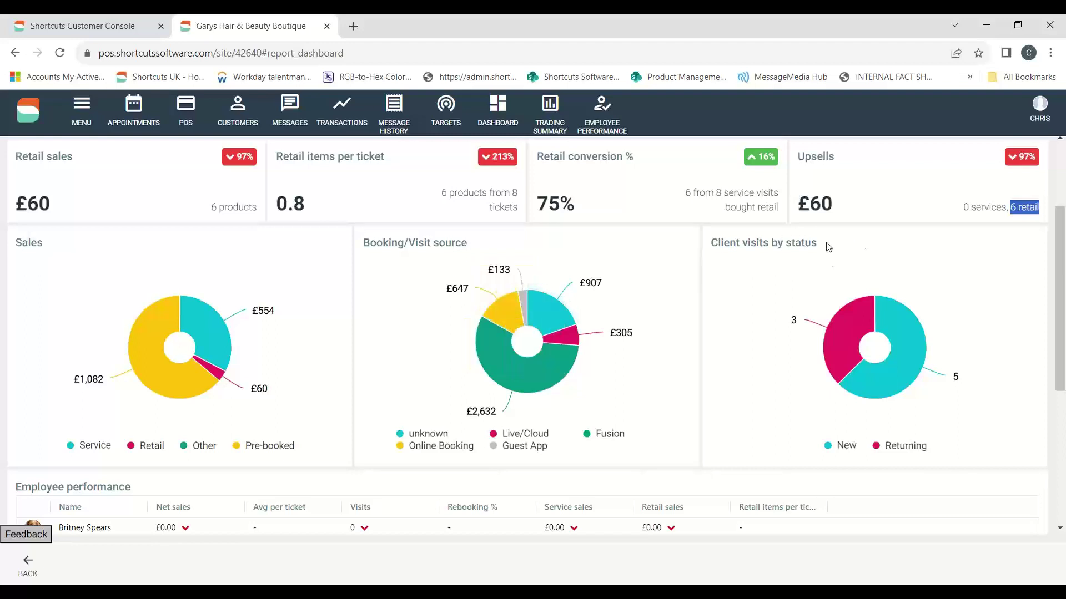
drag(826, 245, 746, 263)
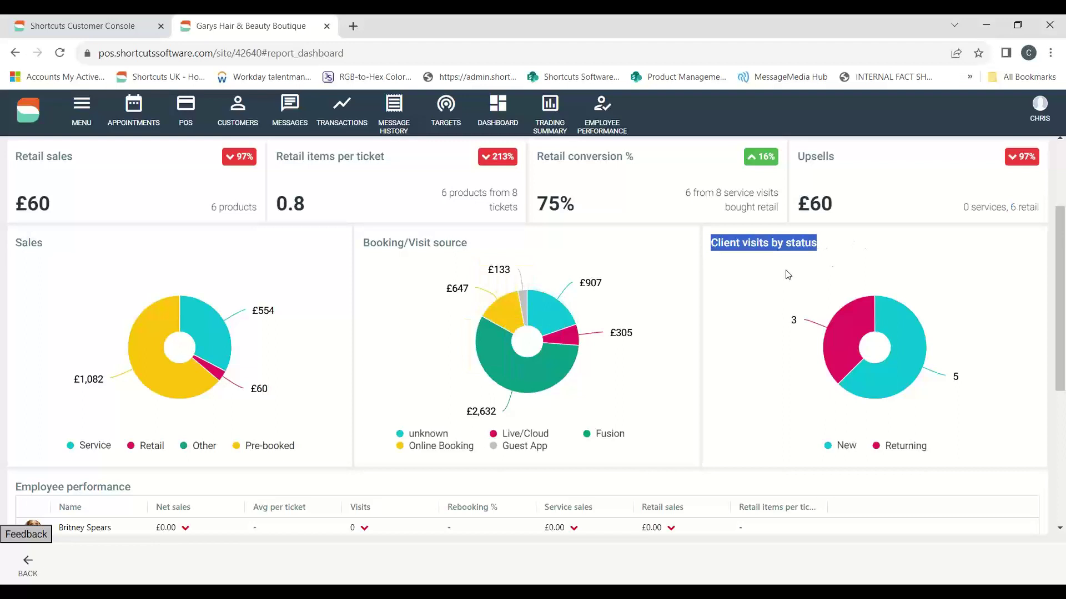
mouse_move(877, 308)
Widen the Retail items per ticket column in the Employee performance table to show its full heading, and check an employee's net sales.
scroll(860, 250, down, 1)
scroll(861, 248, down, 2)
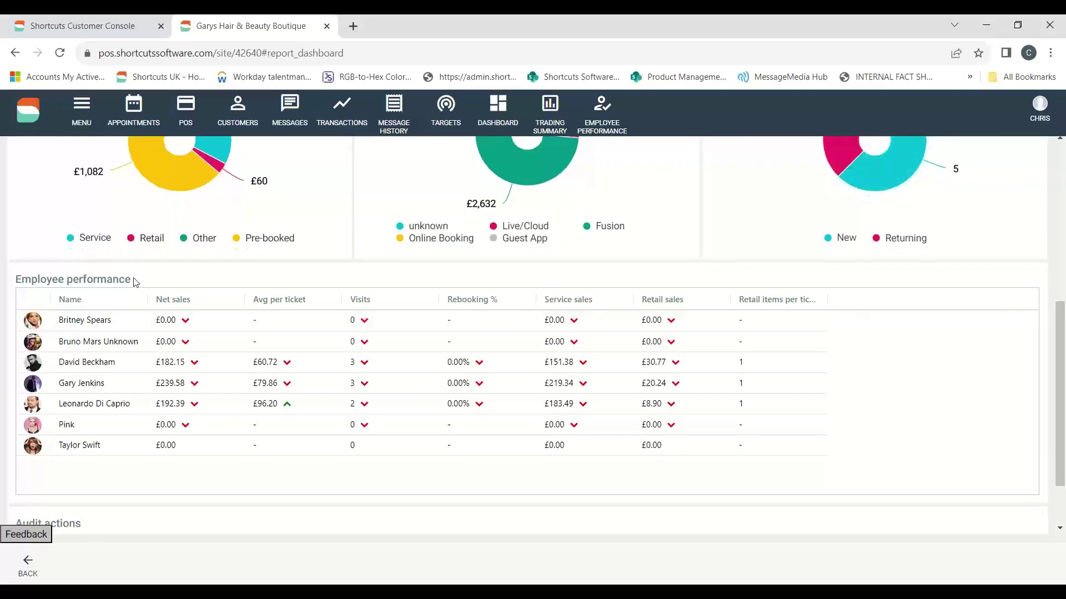
drag(135, 281, 16, 279)
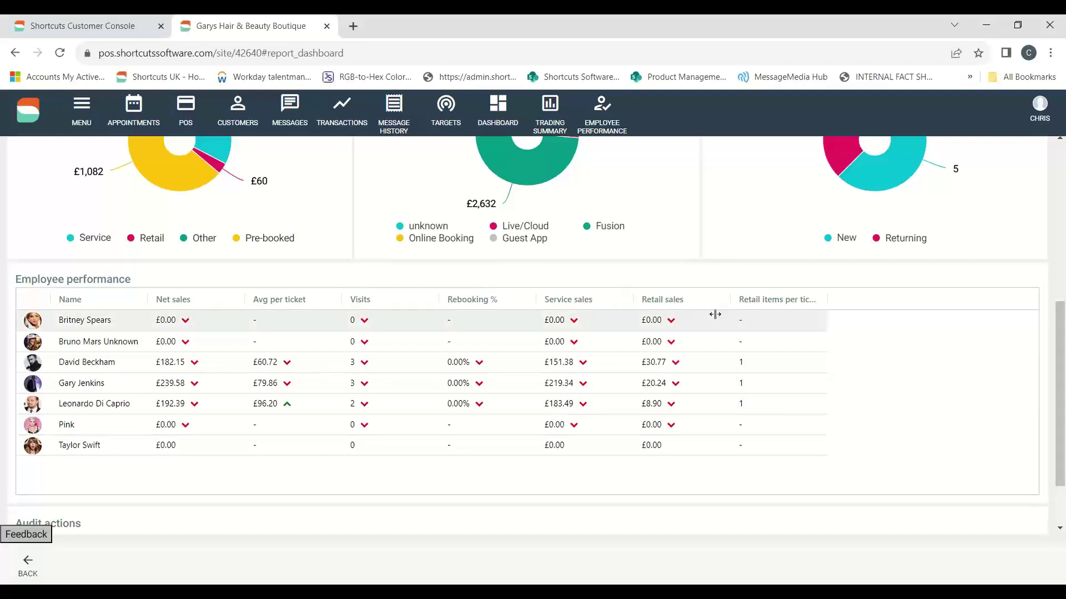
drag(828, 297, 910, 300)
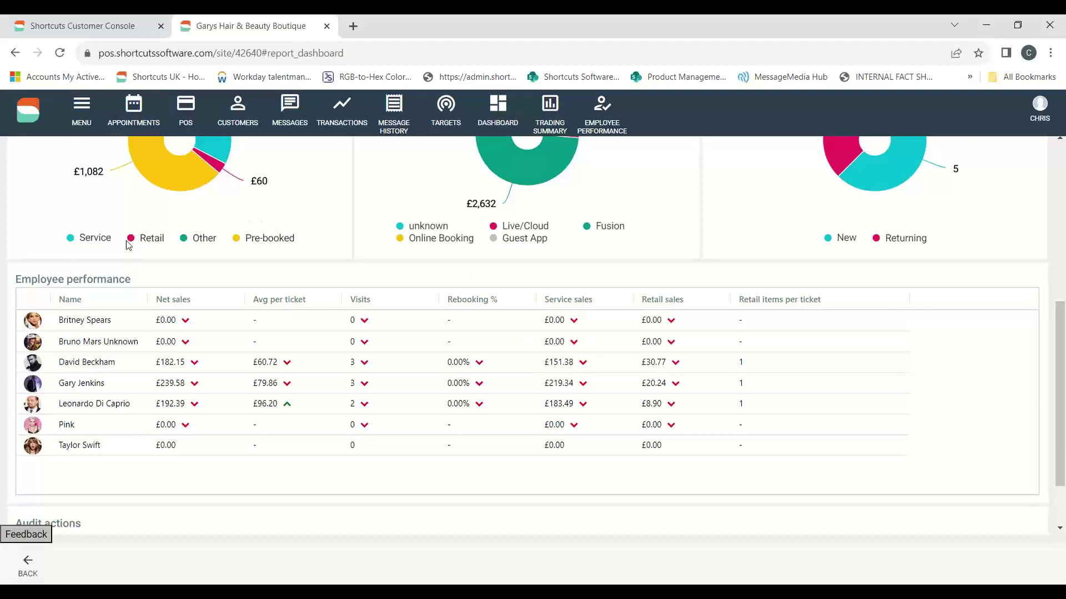
click(159, 367)
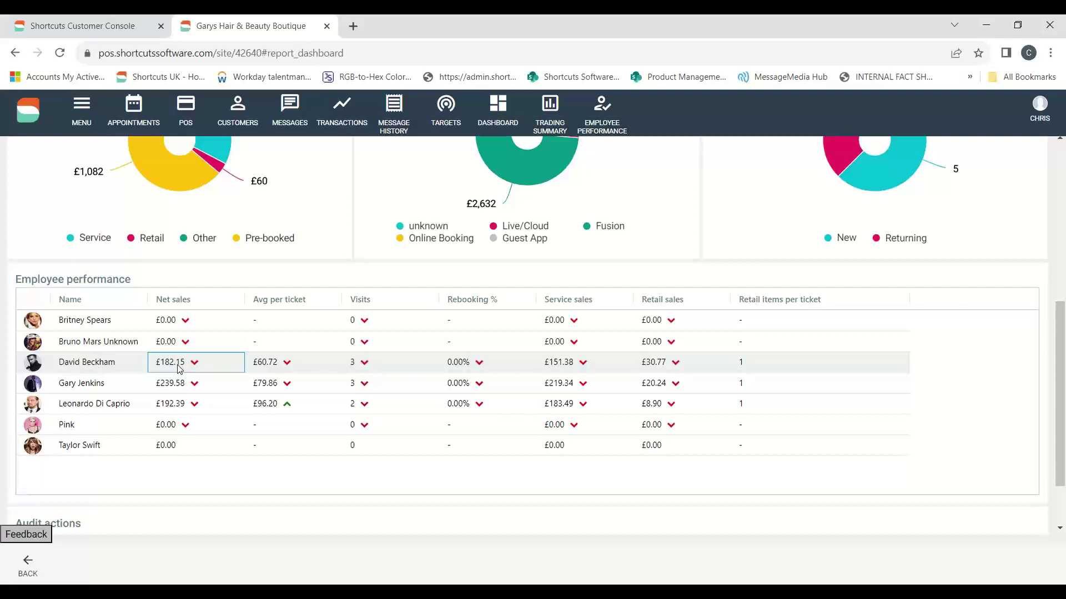
Review the no shows entry in the dashboard's Audit actions section.
scroll(614, 347, down, 2)
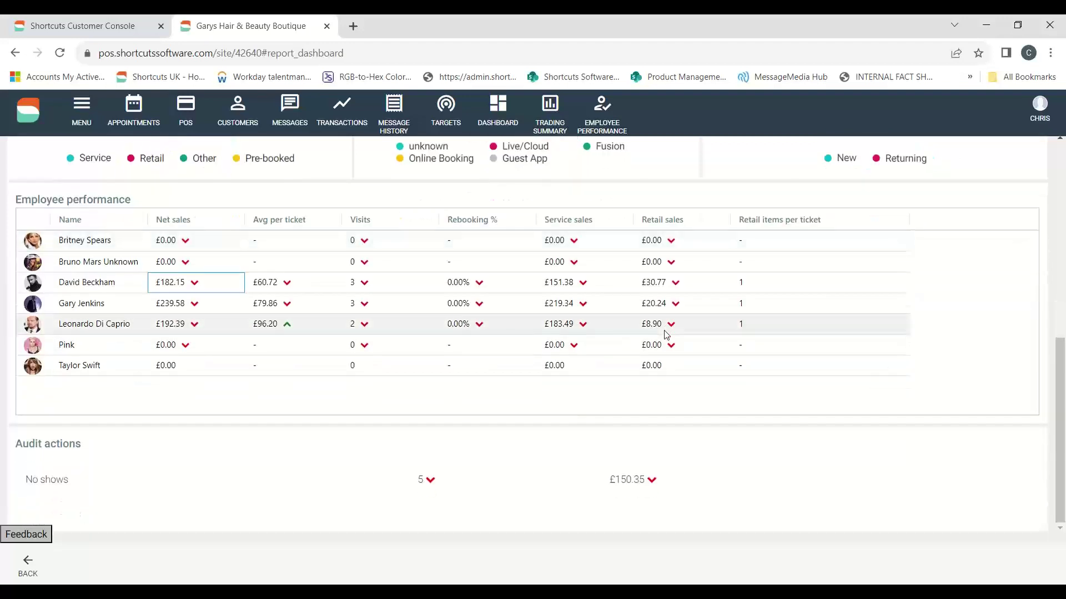
click(23, 444)
drag(24, 444, 148, 456)
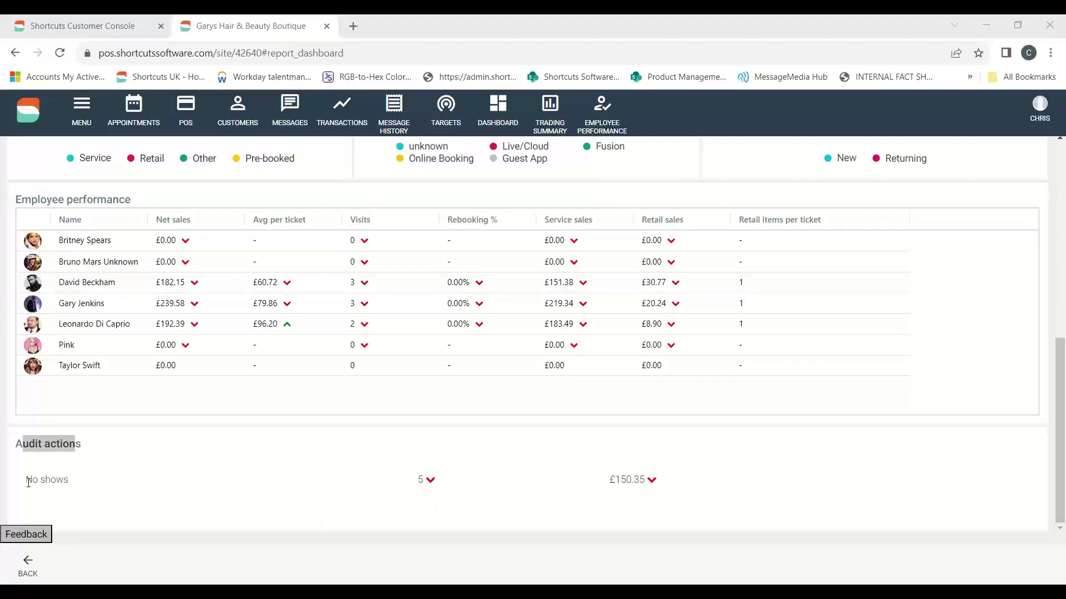
drag(32, 480, 64, 495)
click(57, 501)
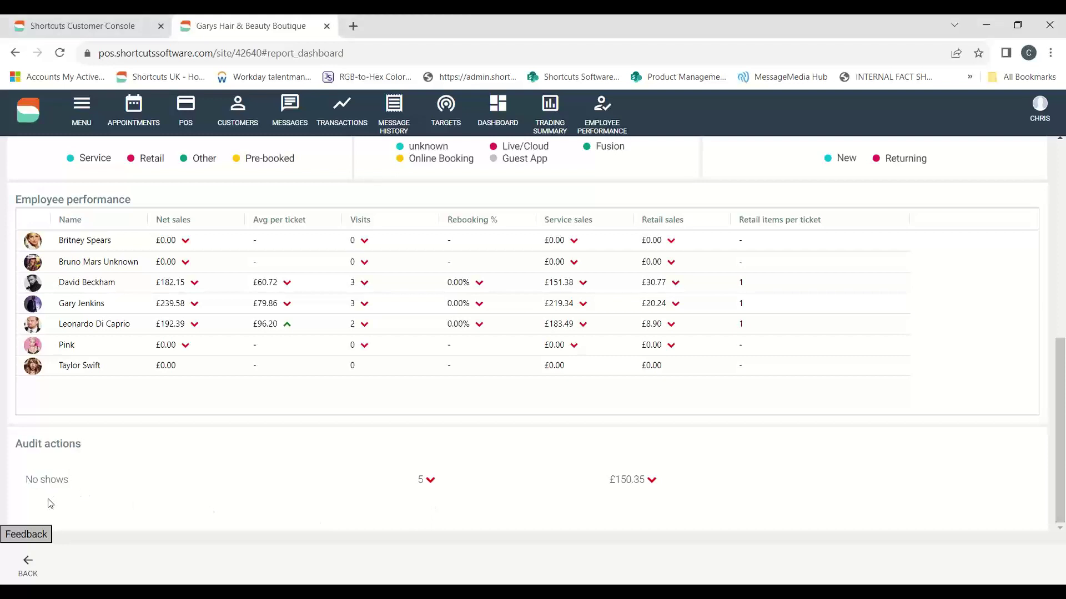